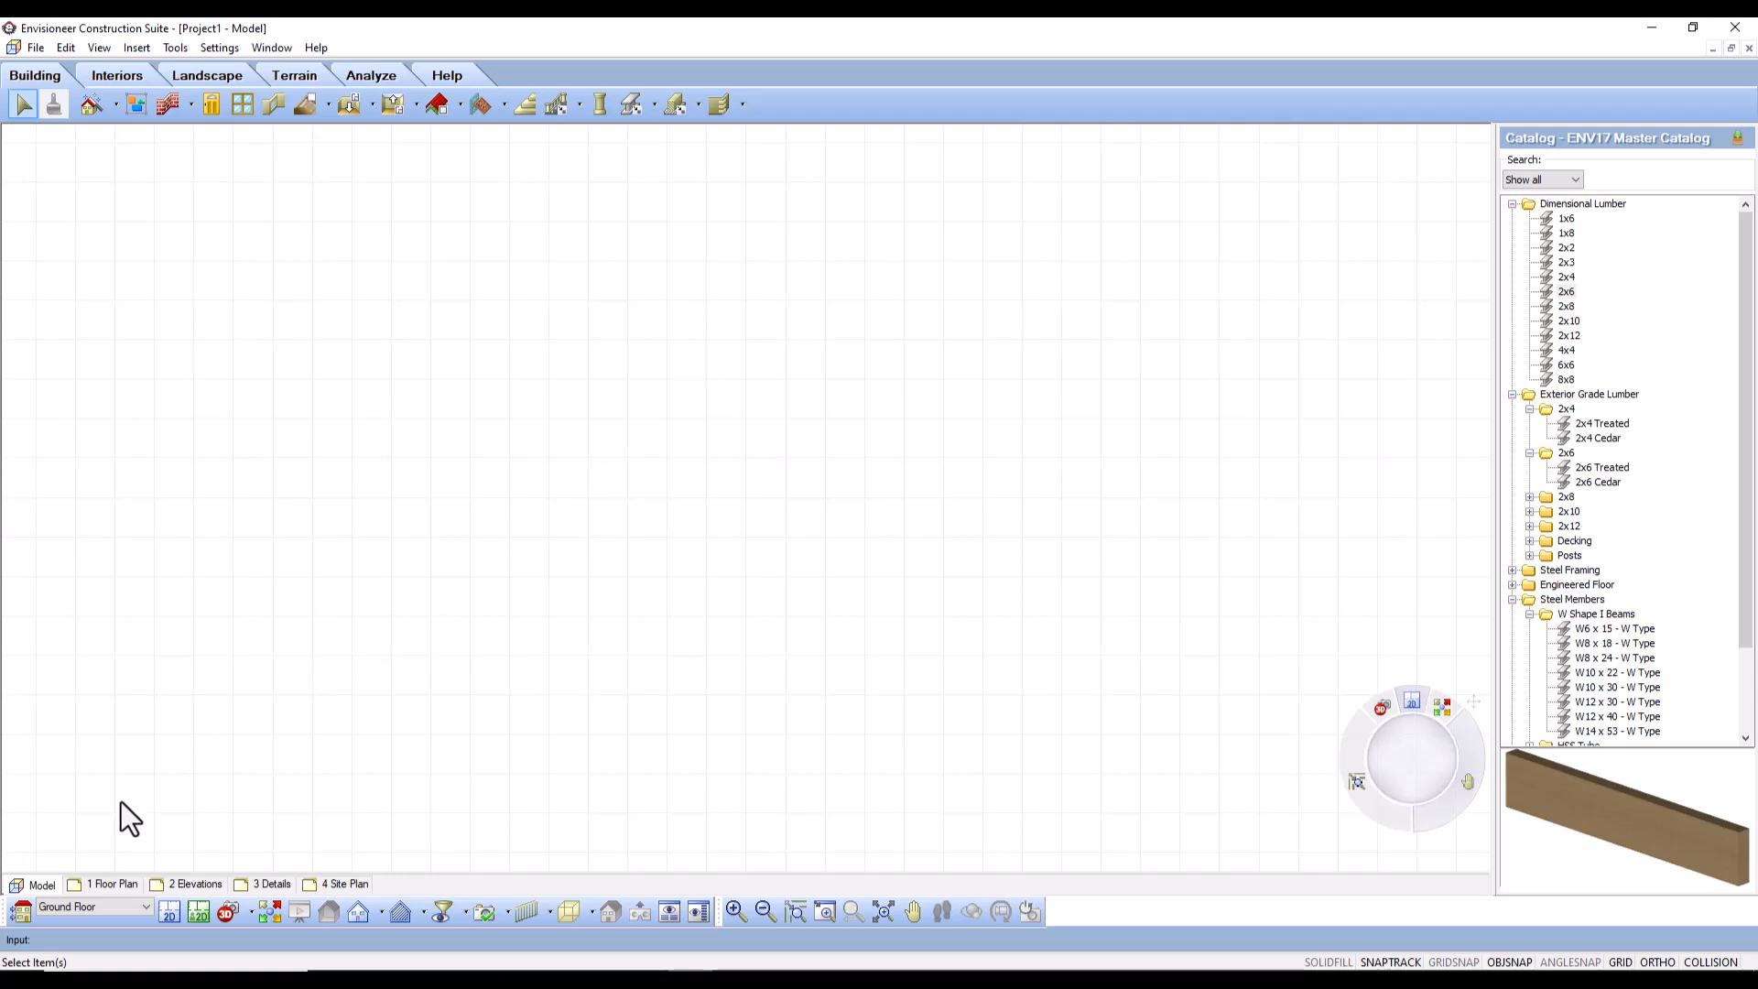
Step: On the 1 Floor Plan sheet, start a text with leader and enter ASPHALT SHINGLES as its text
click(106, 884)
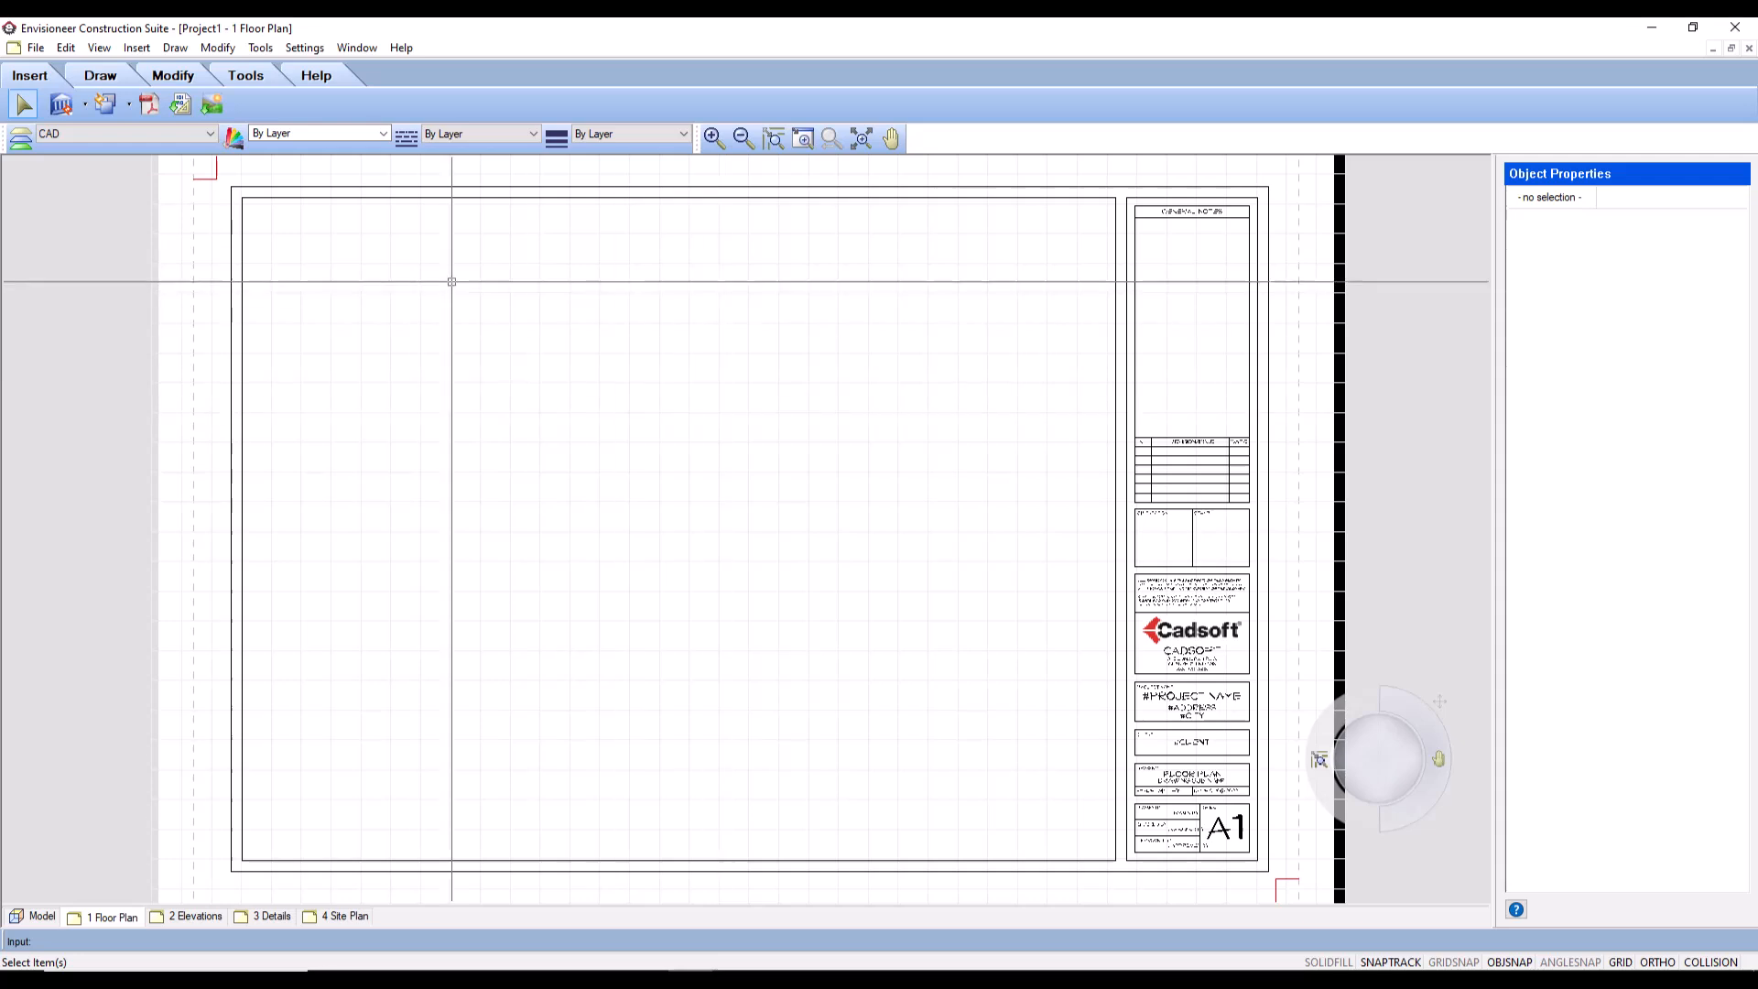
click(240, 76)
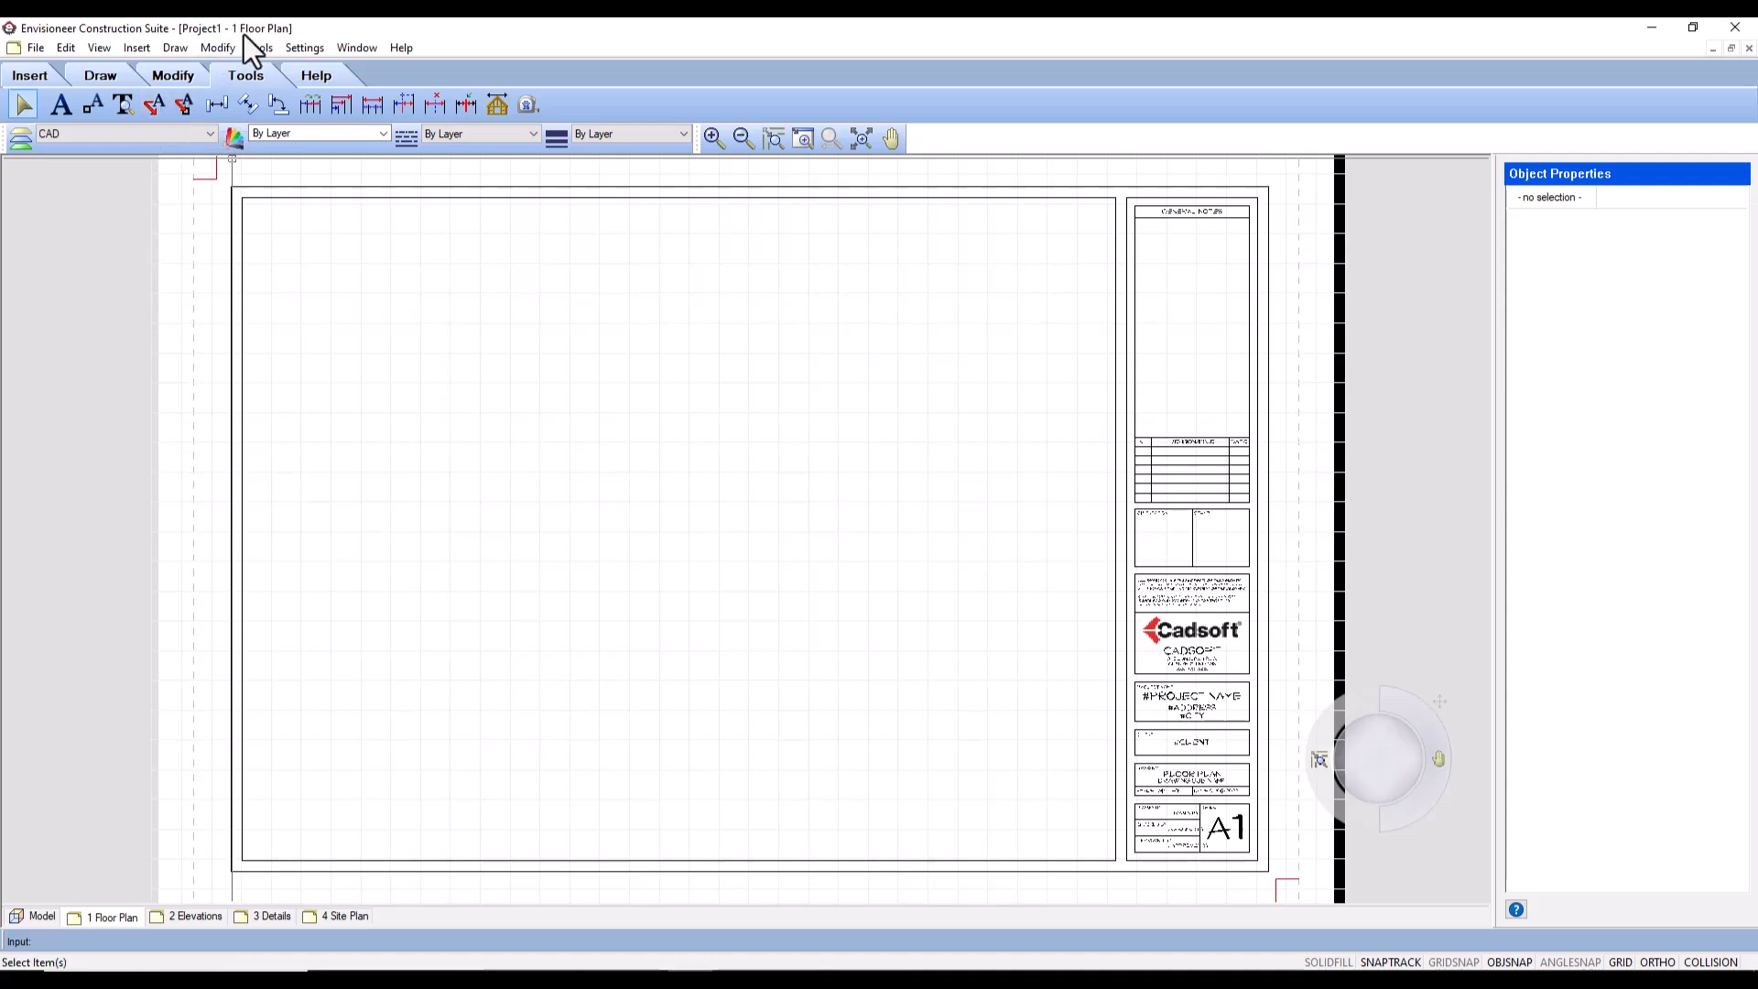
click(262, 47)
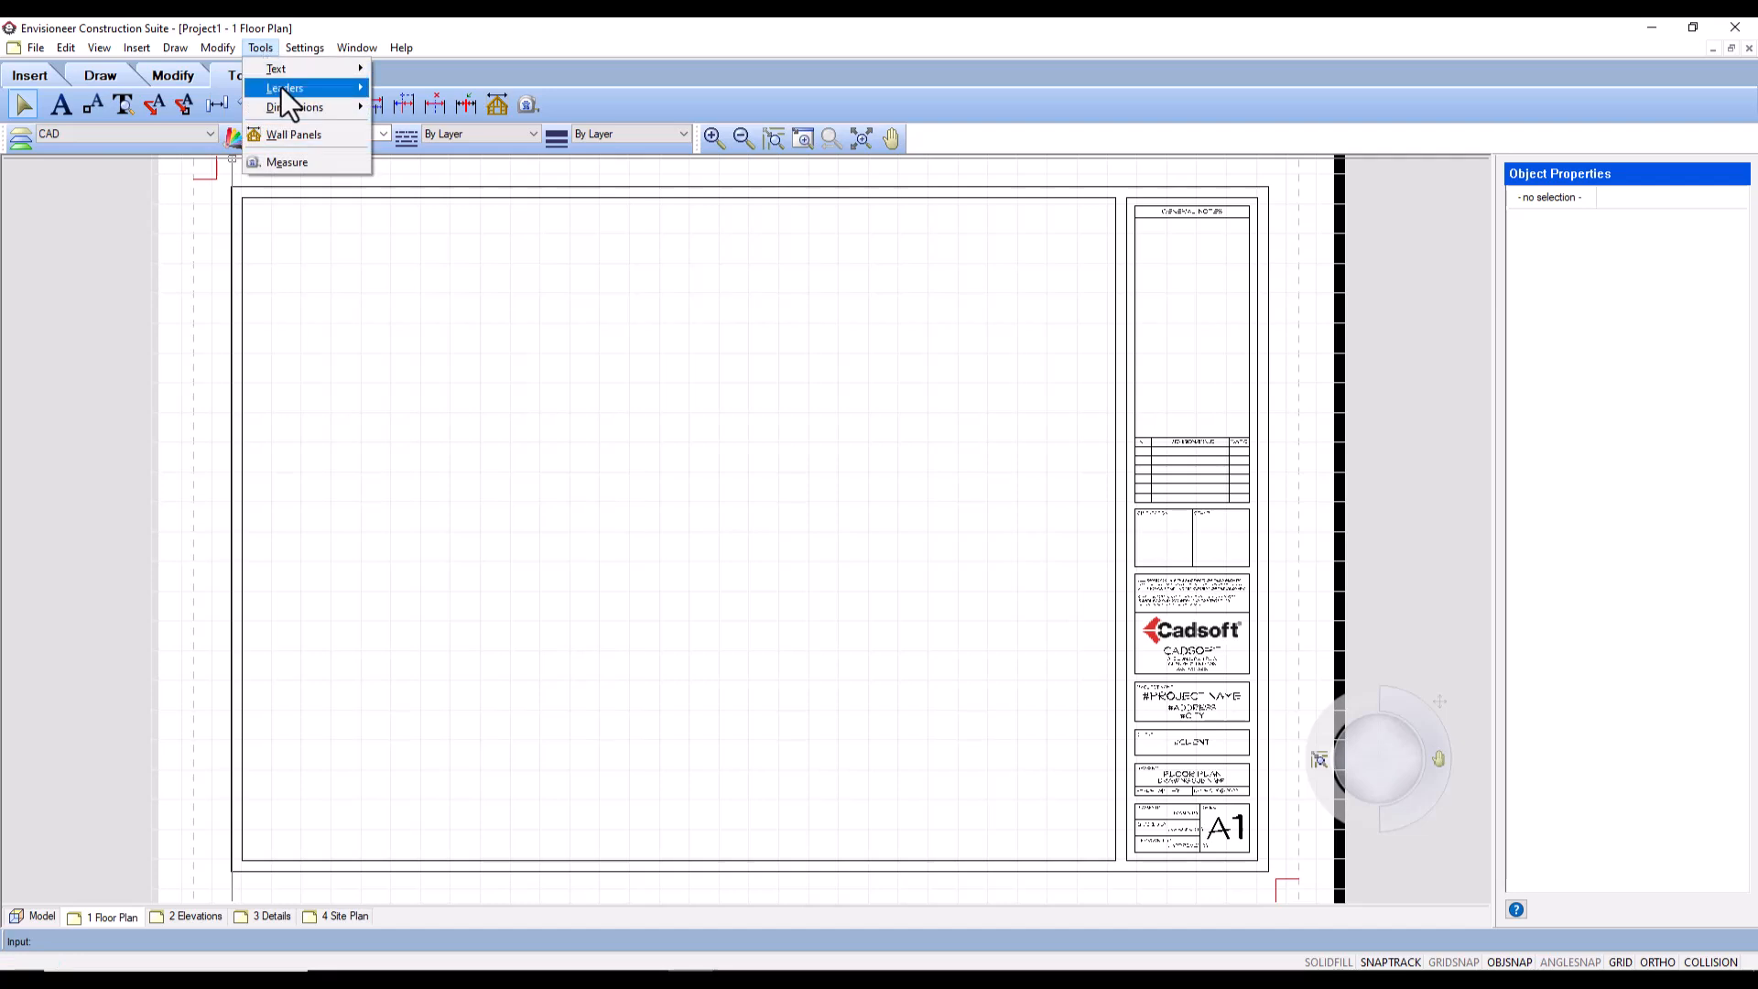
mouse_move(282, 86)
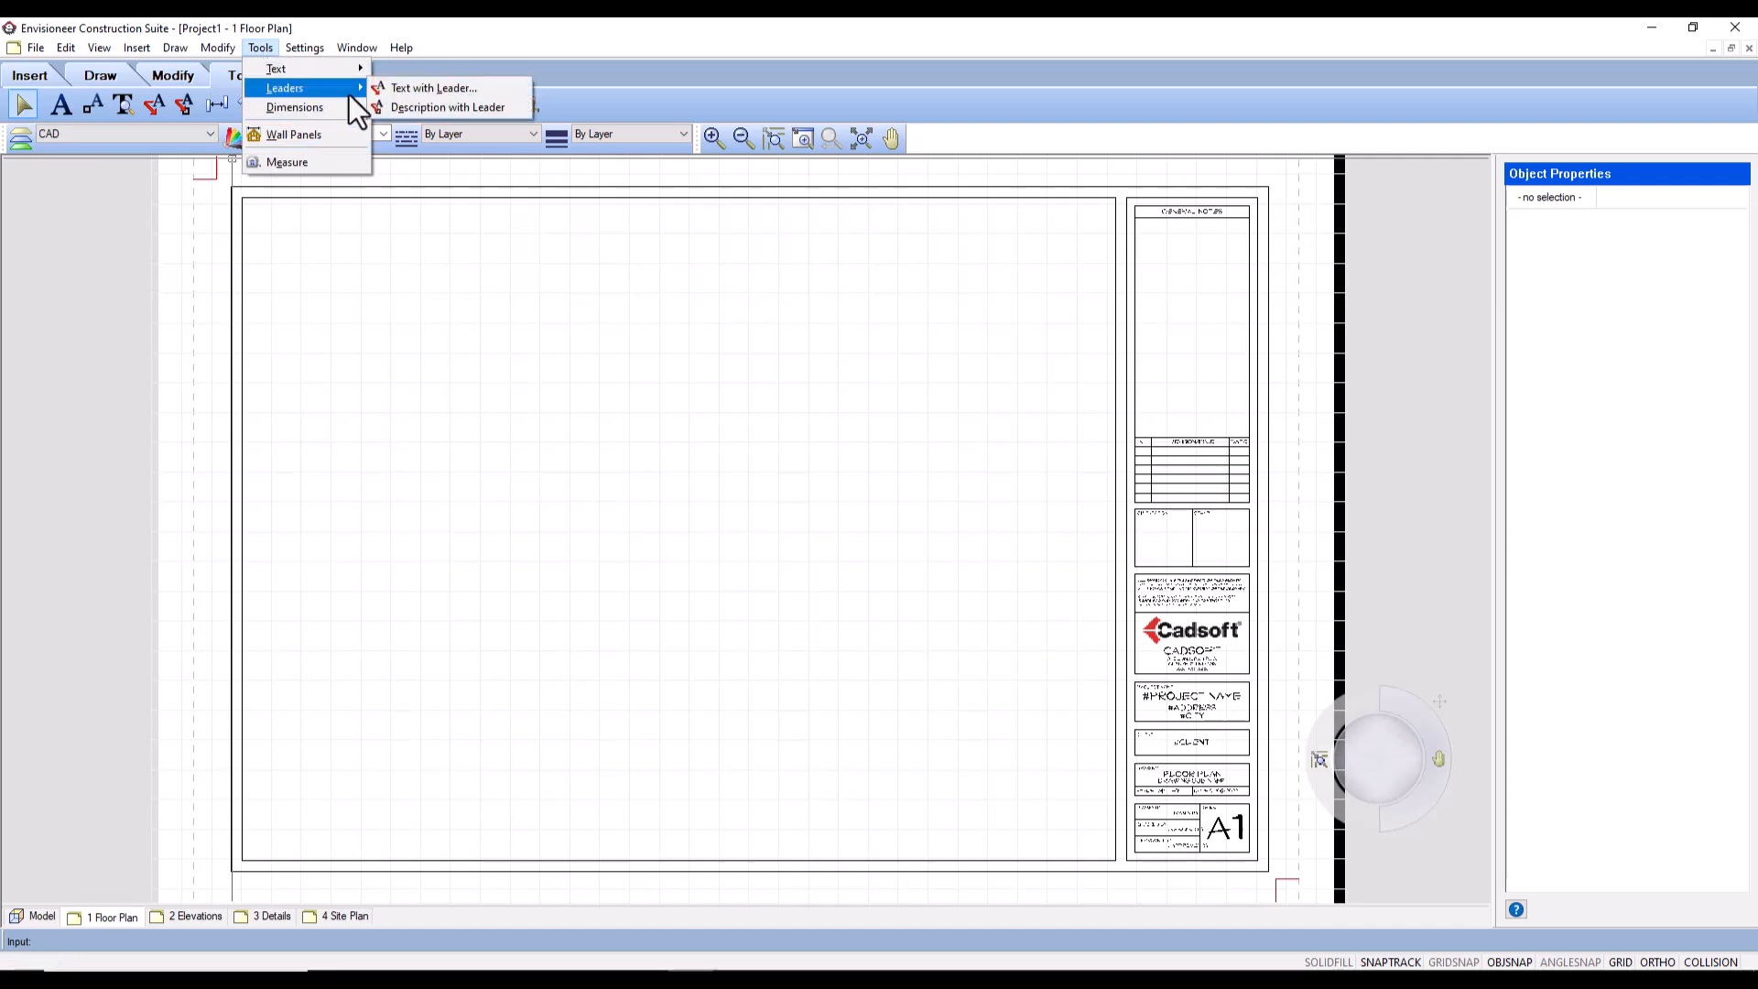
click(423, 90)
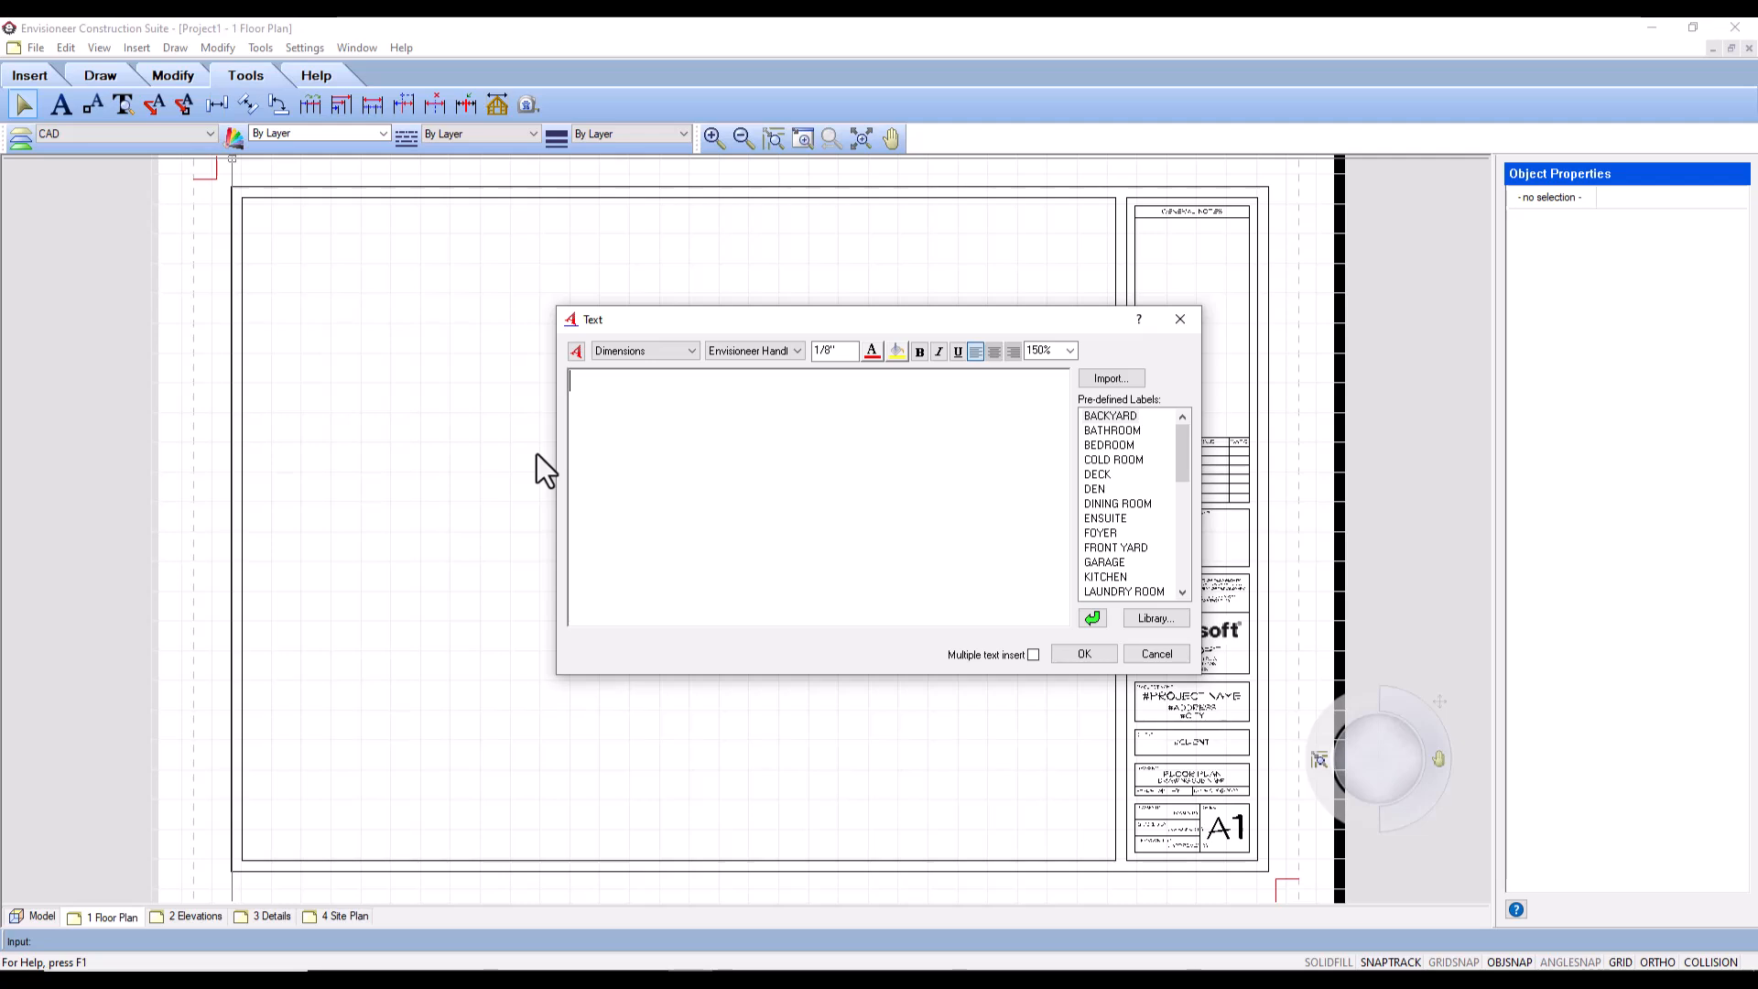
text(ASPHALT SHIN)
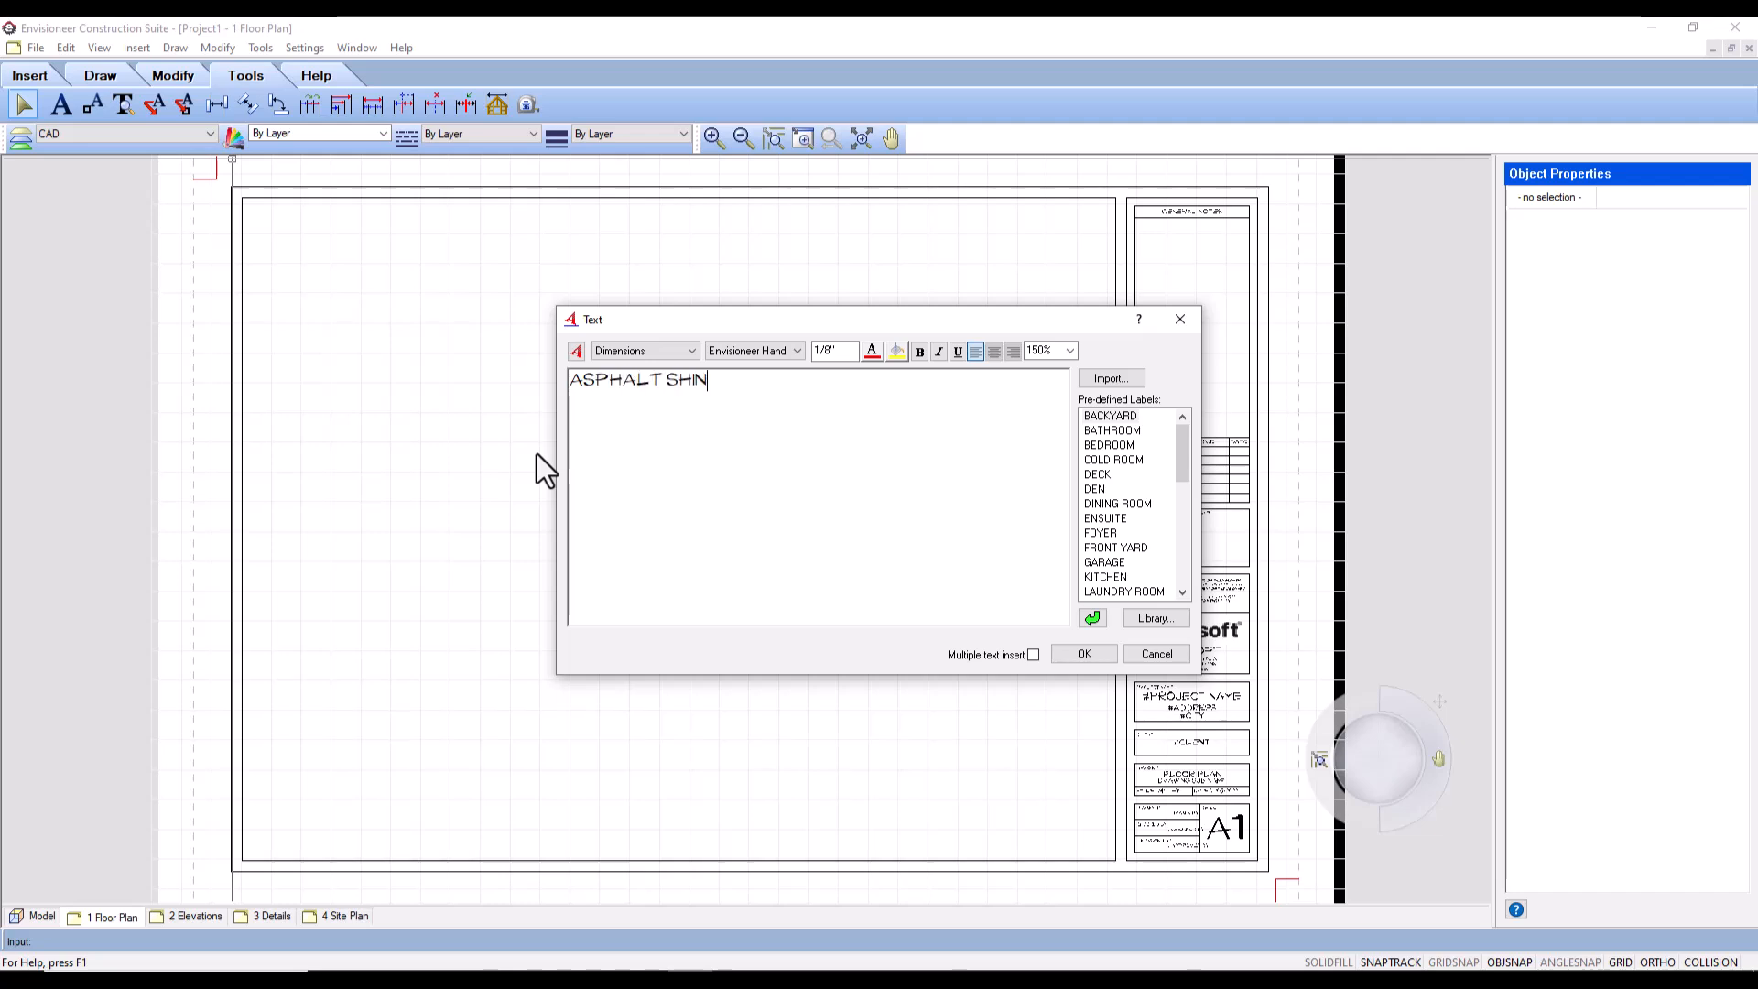
text(GLES)
click(1080, 653)
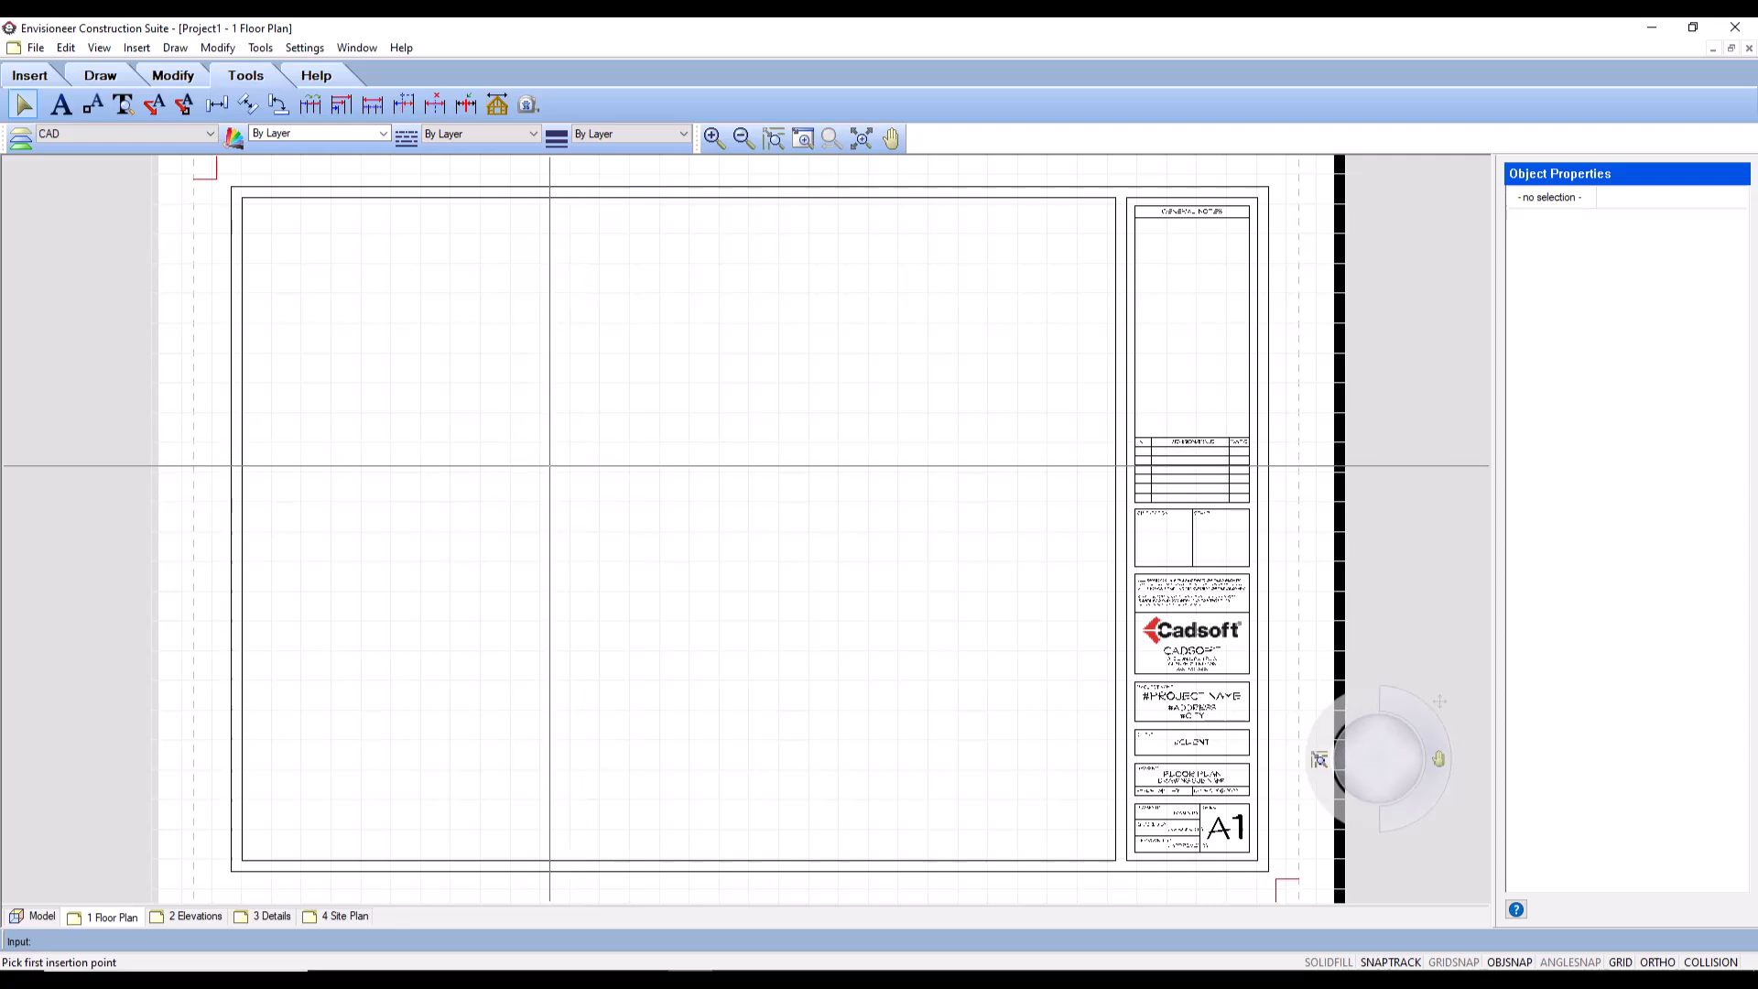
Step: Place the ASPHALT SHINGLES leader in the middle of the sheet with angle snap on, using a 45° segment and a short horizontal landing
click(544, 475)
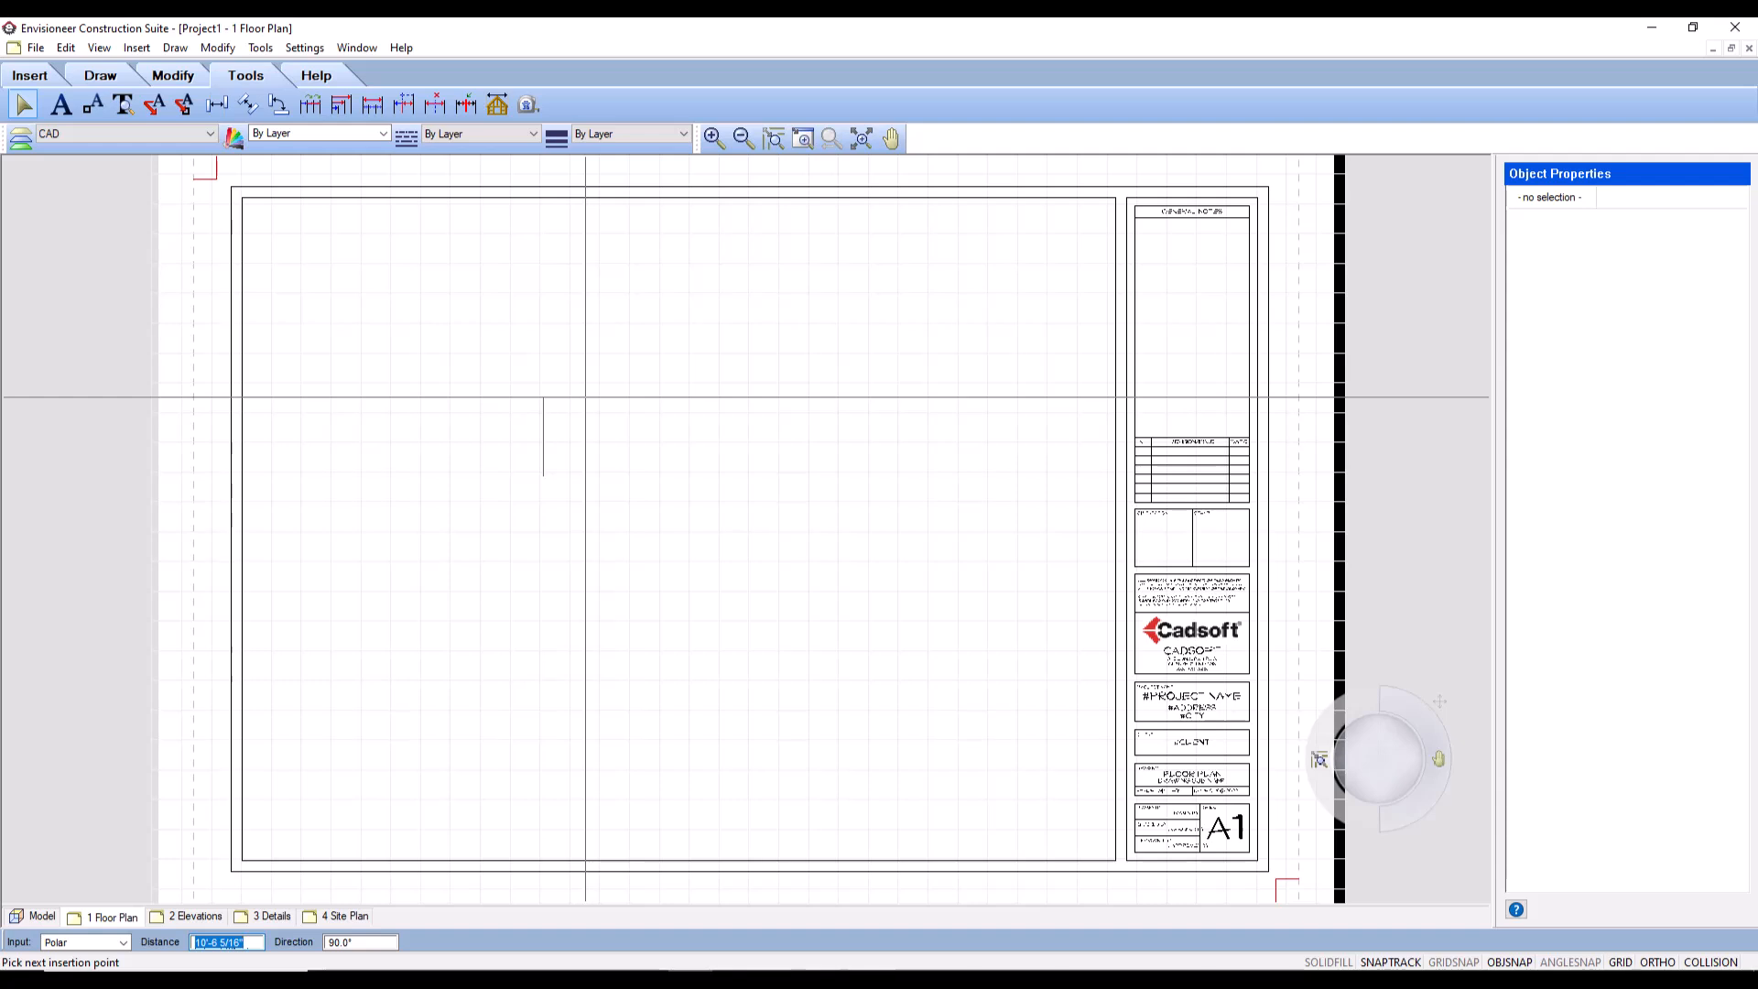
key(F10)
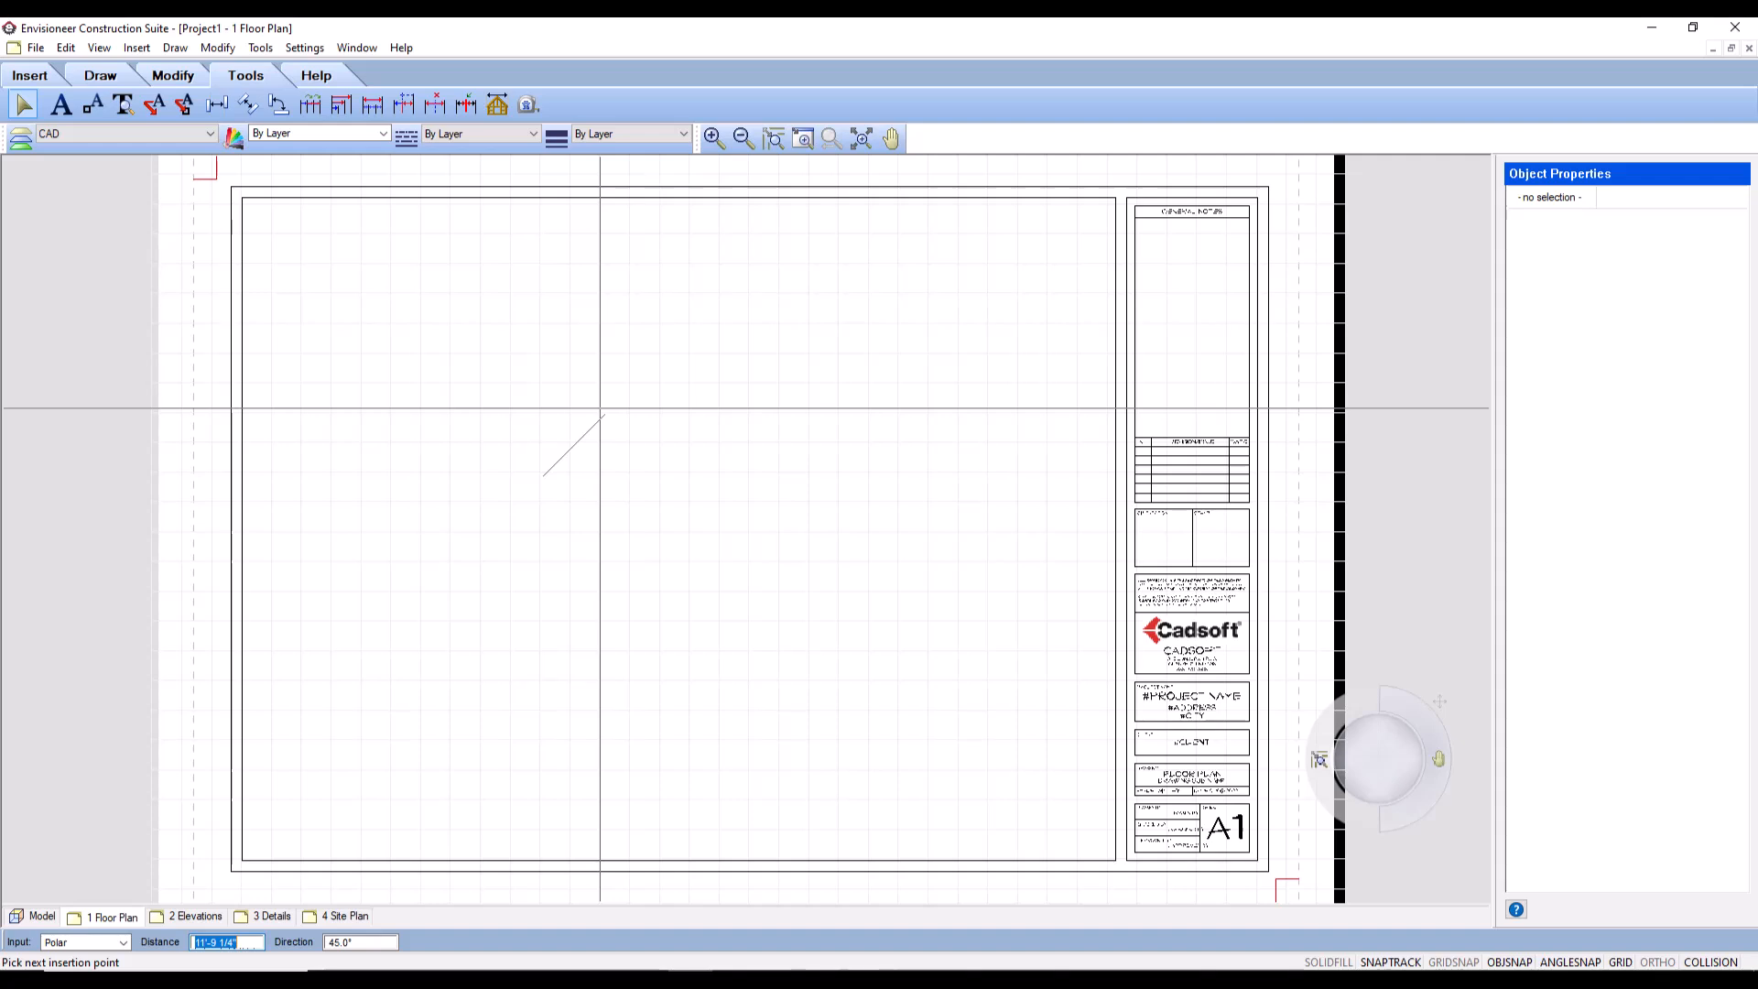
click(598, 421)
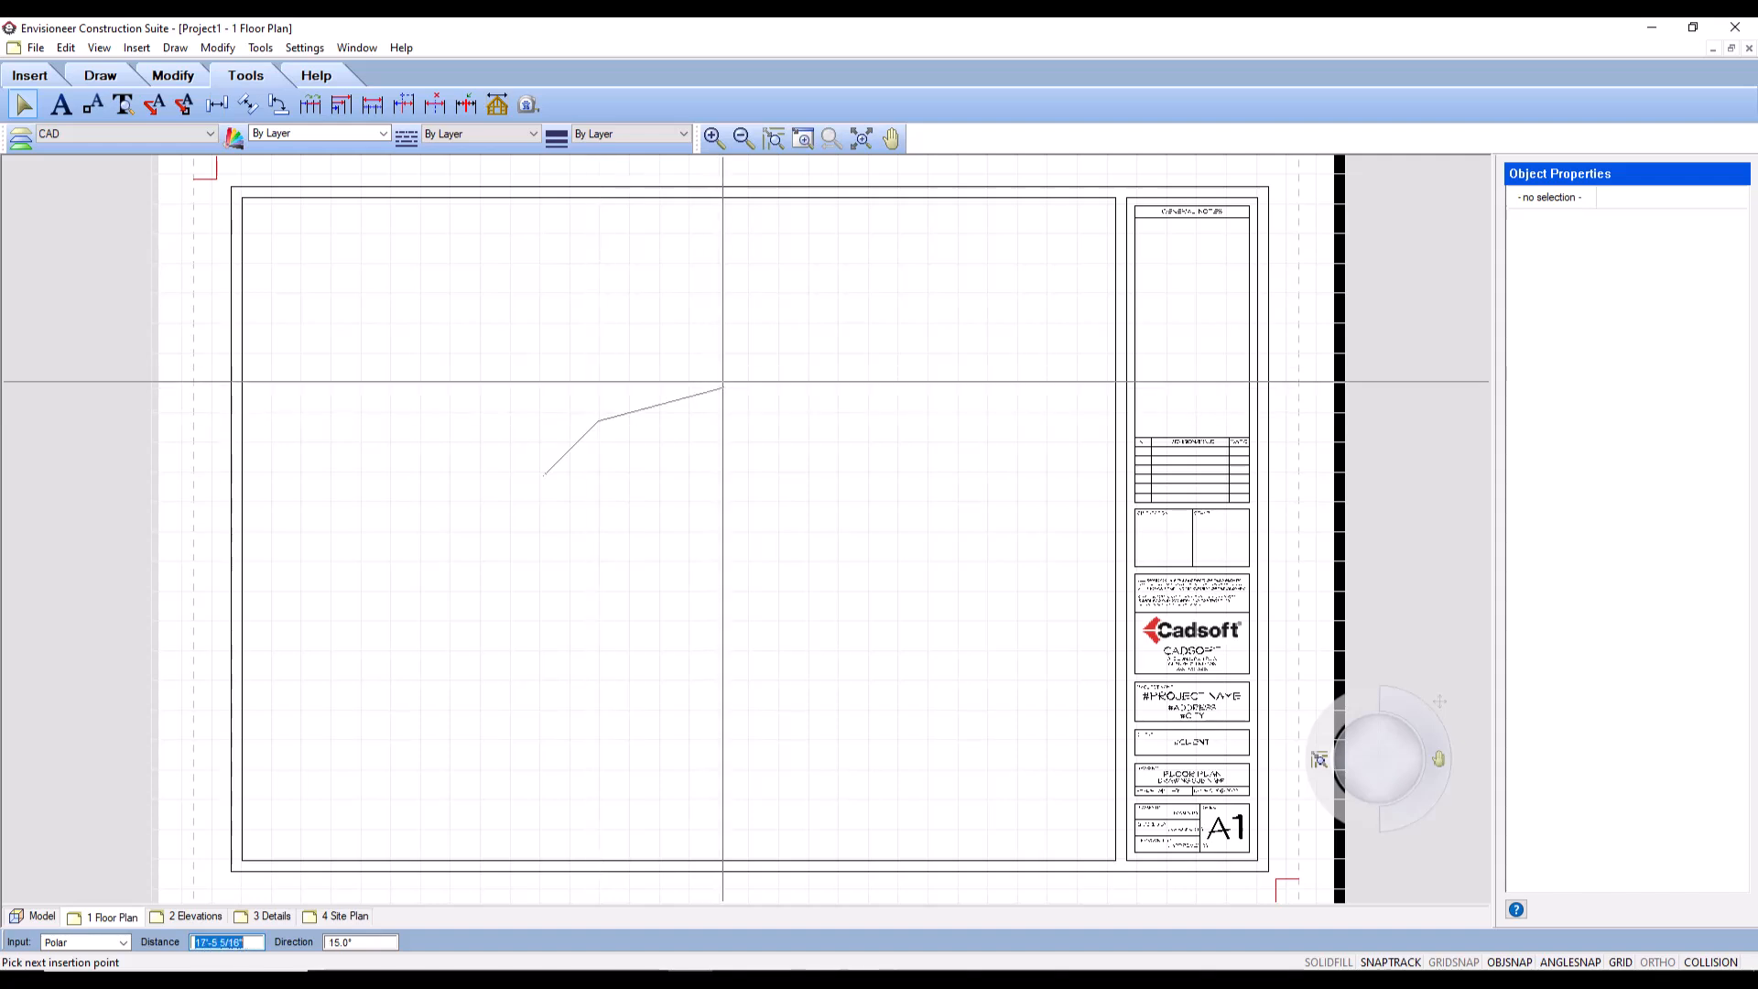
scroll(632, 421, up, 3)
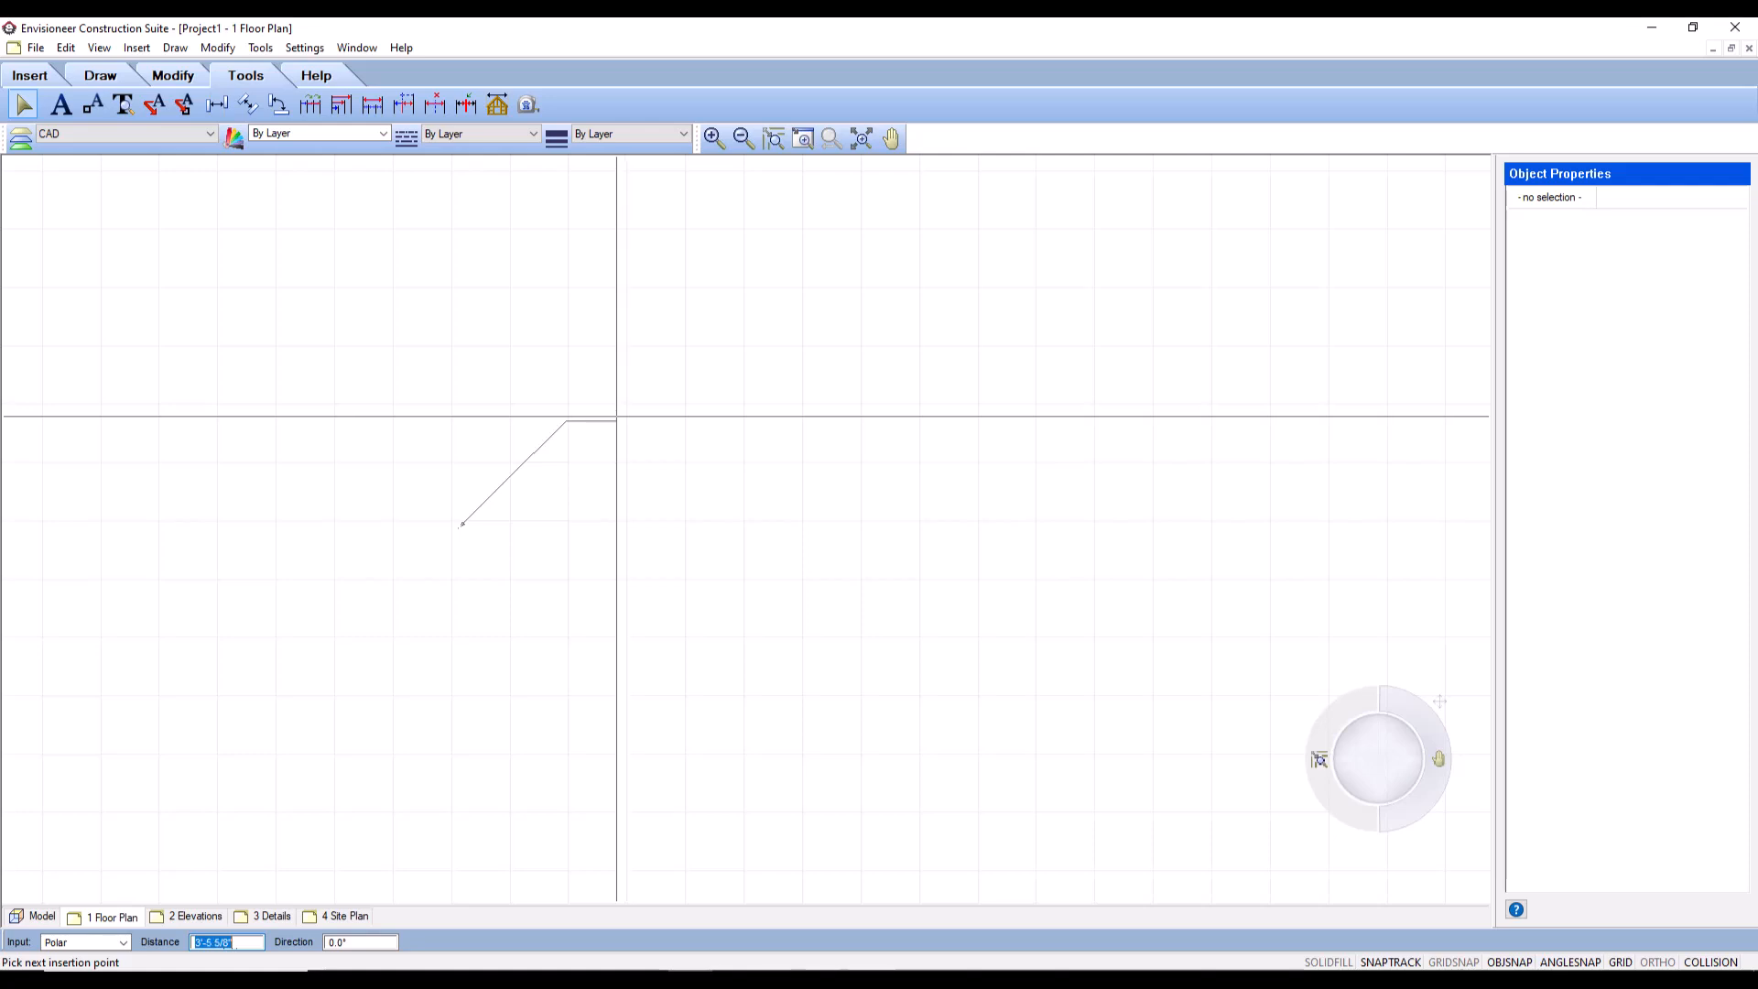
click(608, 421)
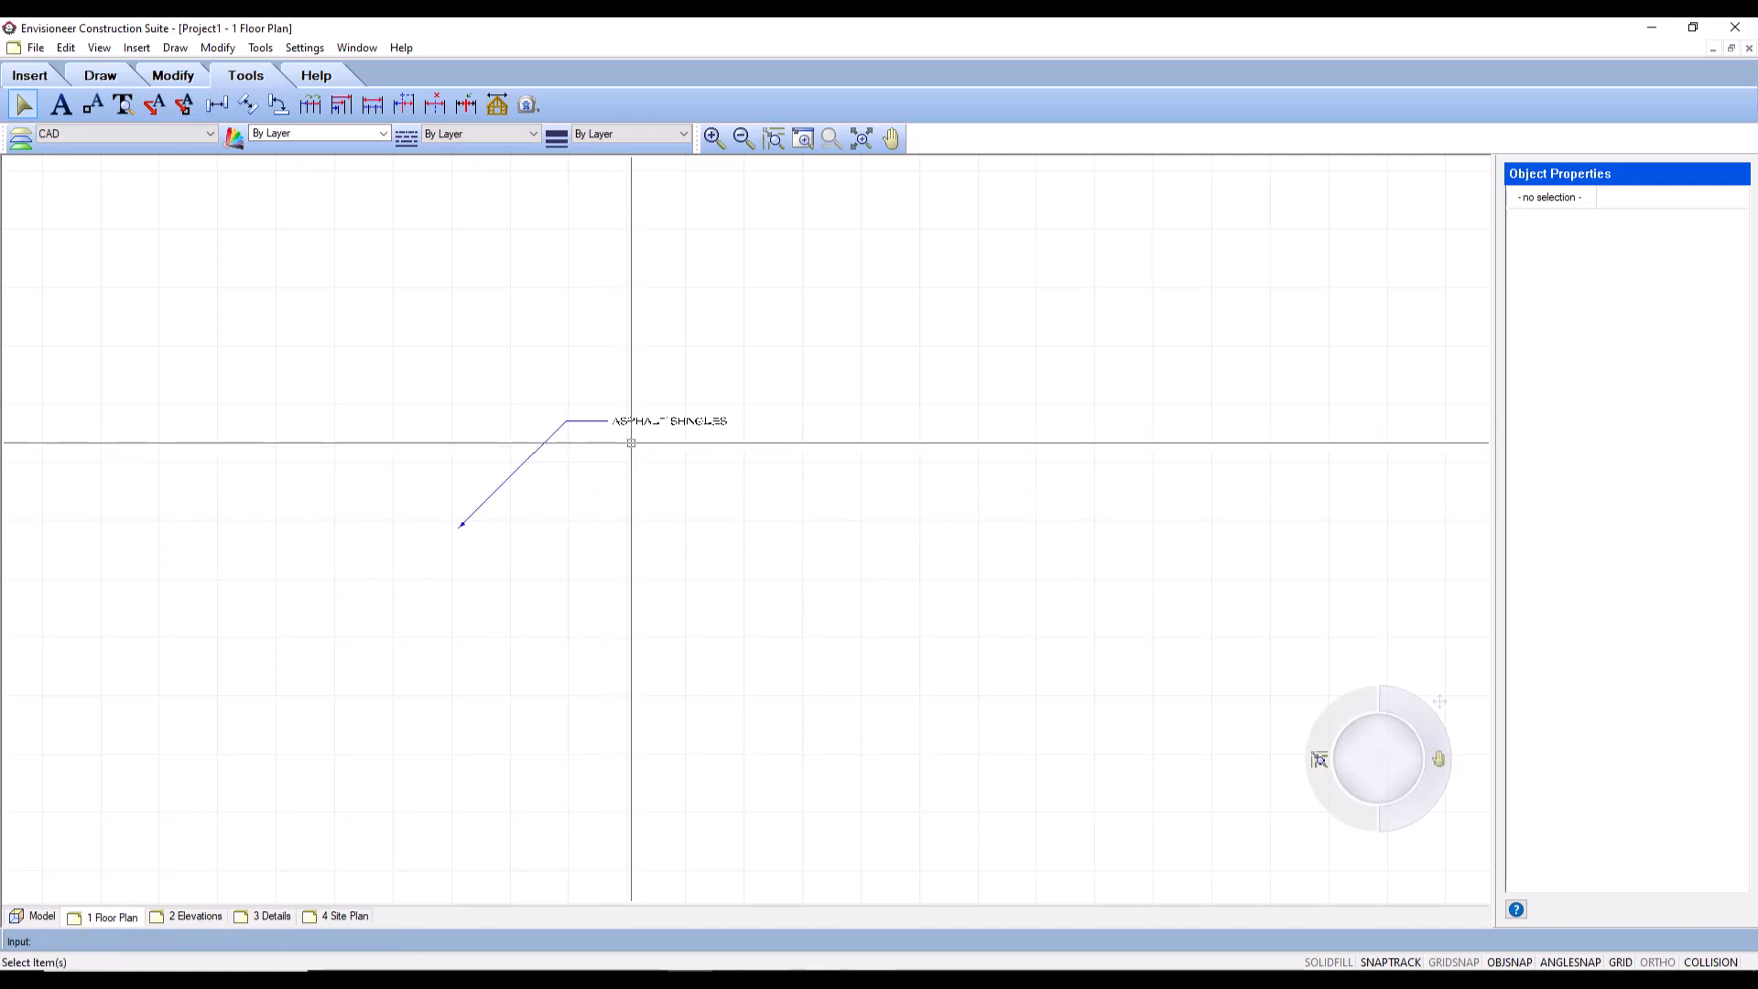
scroll(620, 436, up, 5)
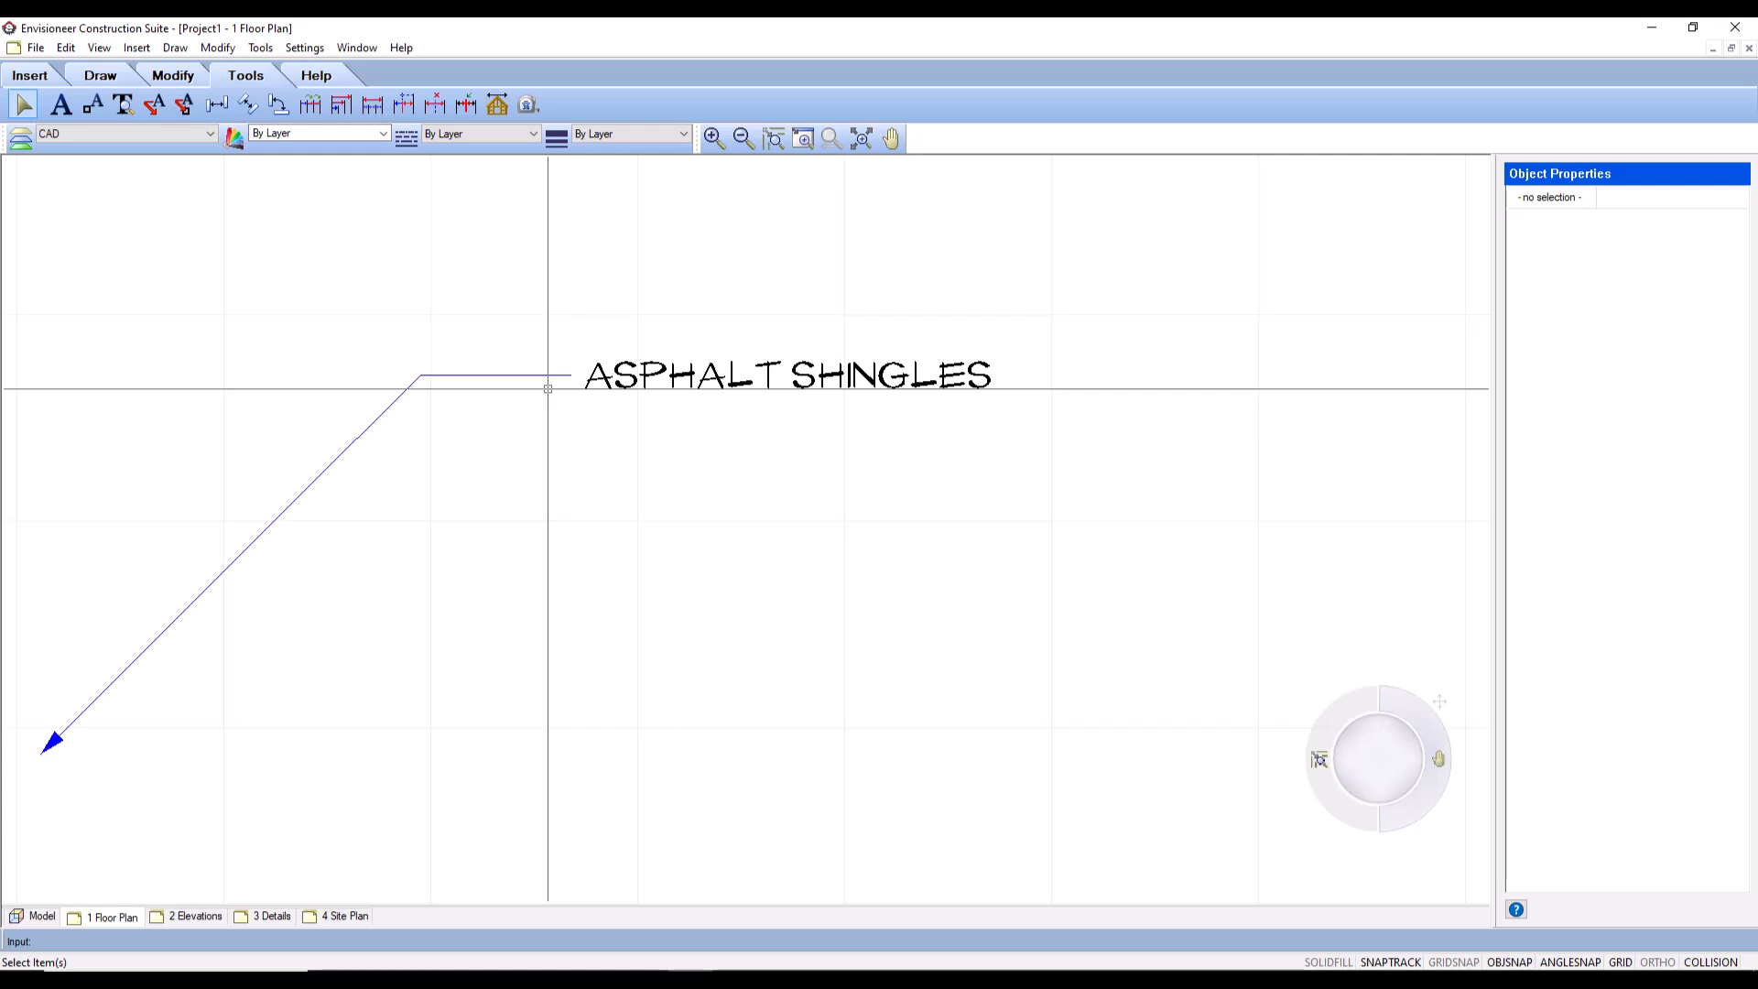
scroll(548, 389, down, 2)
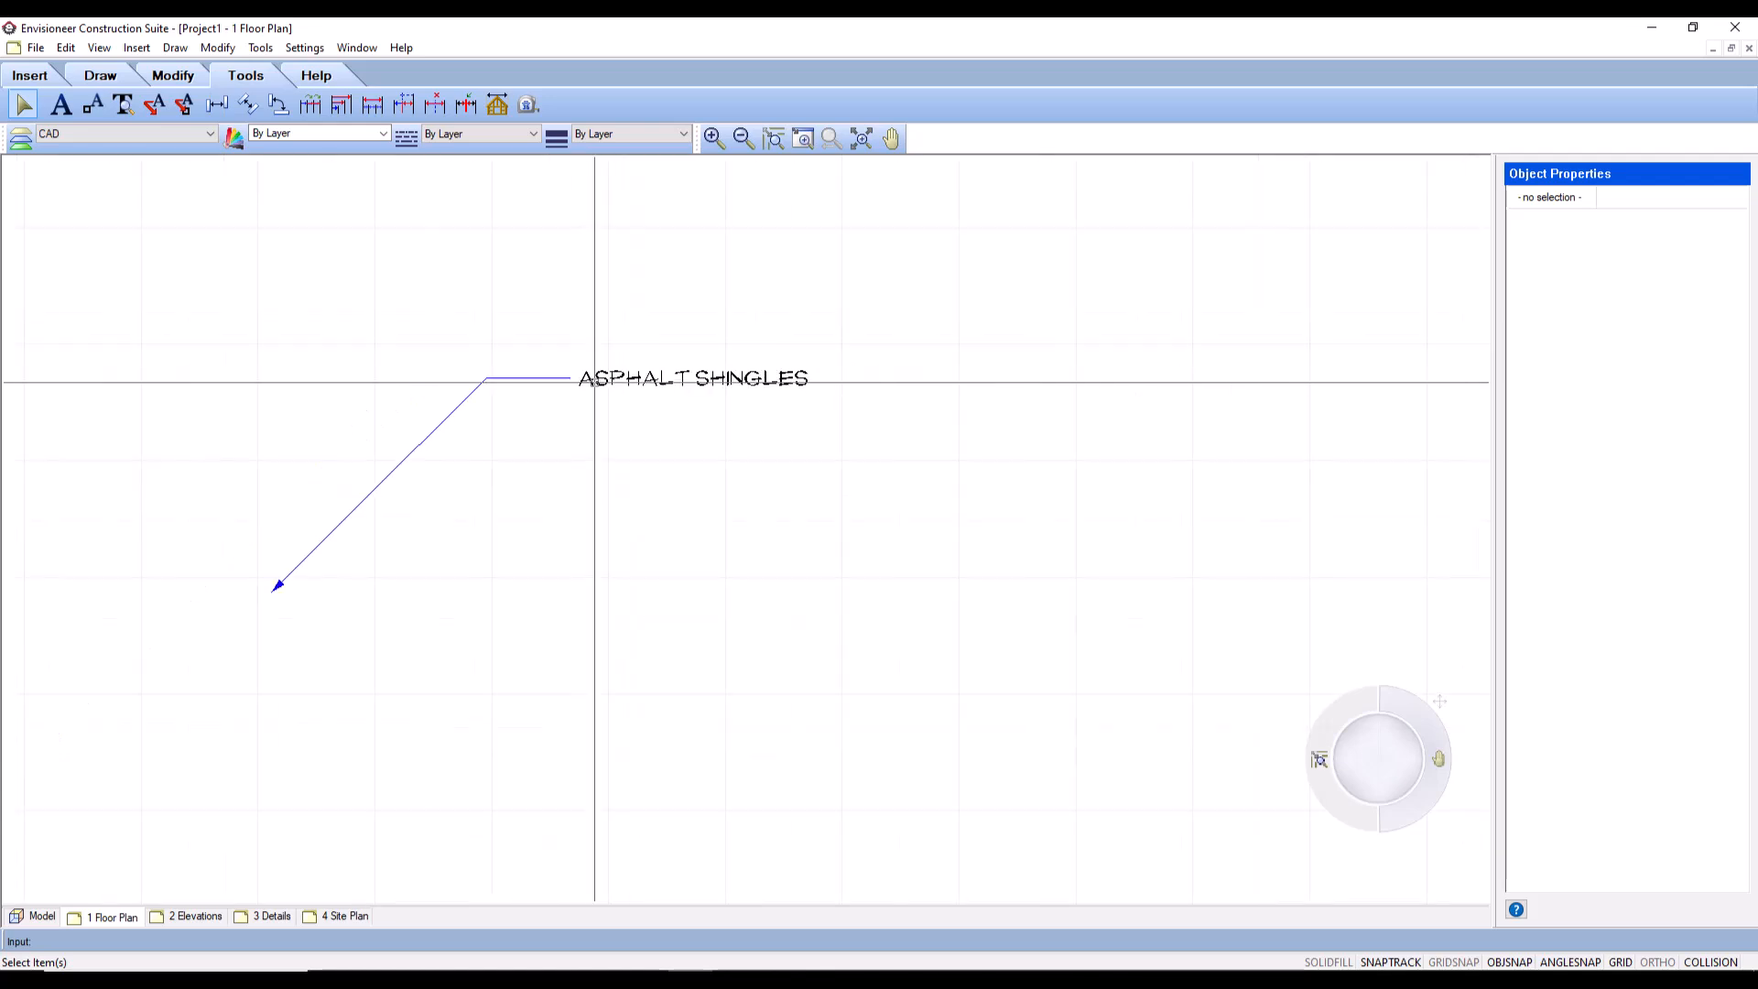
Step: Add a text leader with no text as a straight horizontal arrow below the ASPHALT SHINGLES leader and check its properties
click(151, 106)
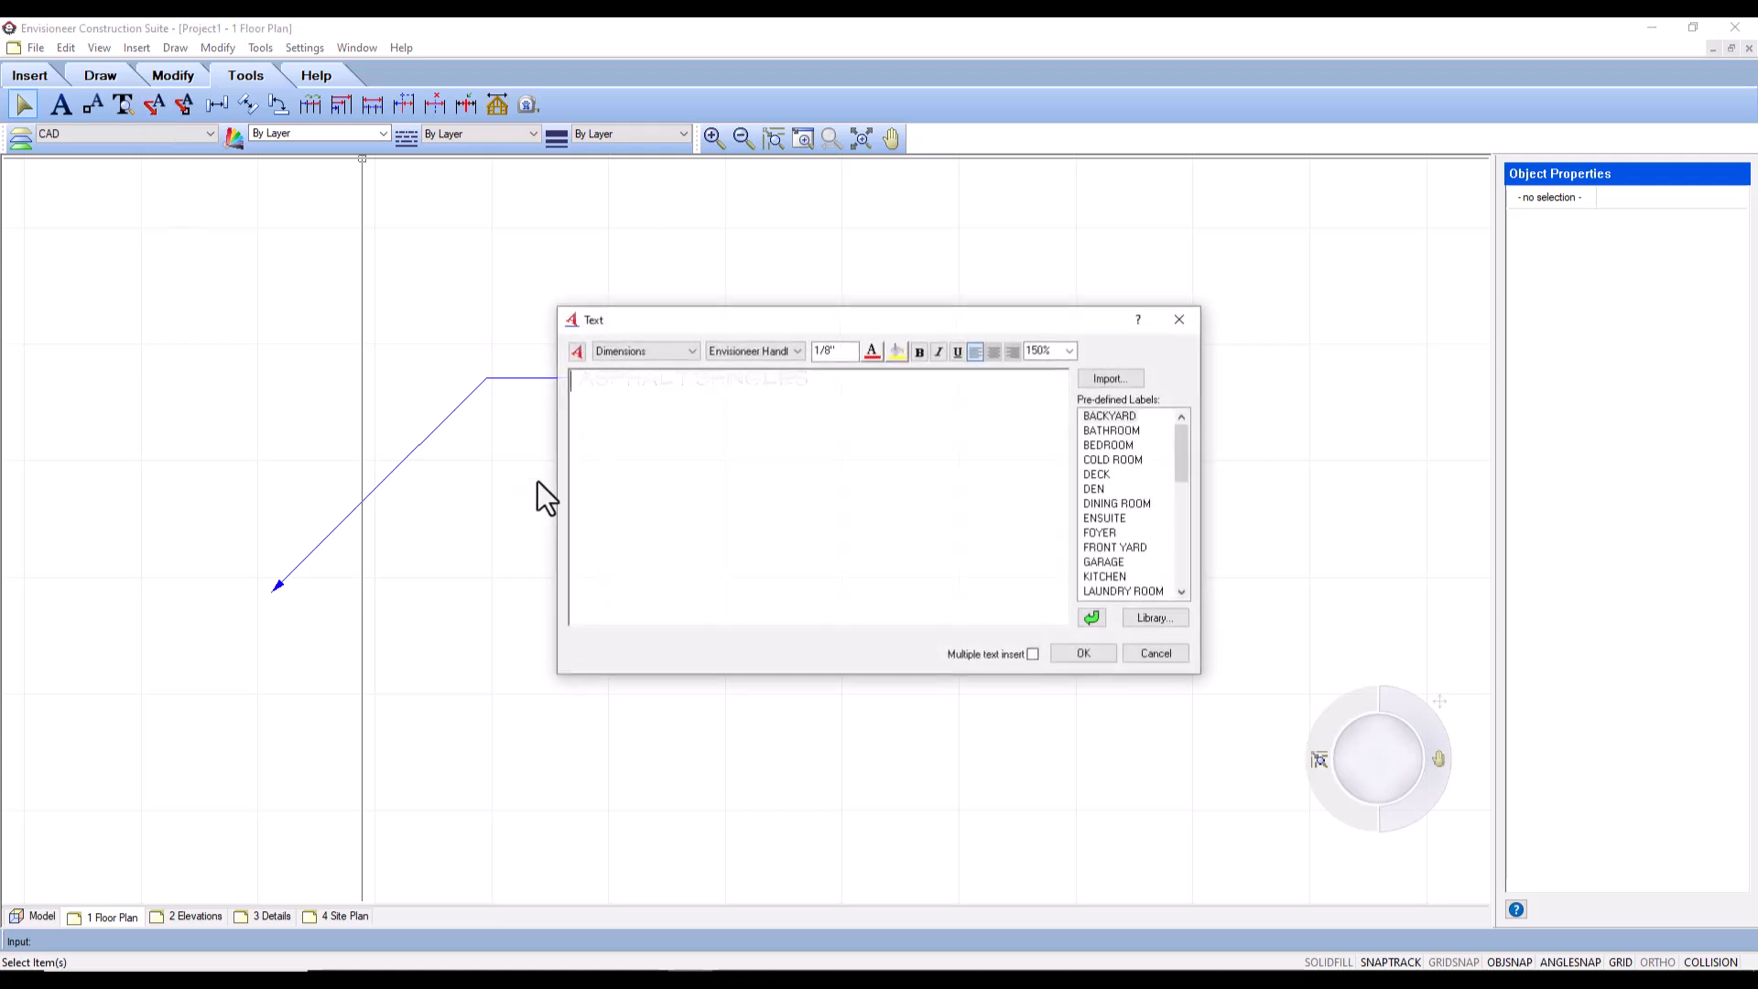
click(1095, 658)
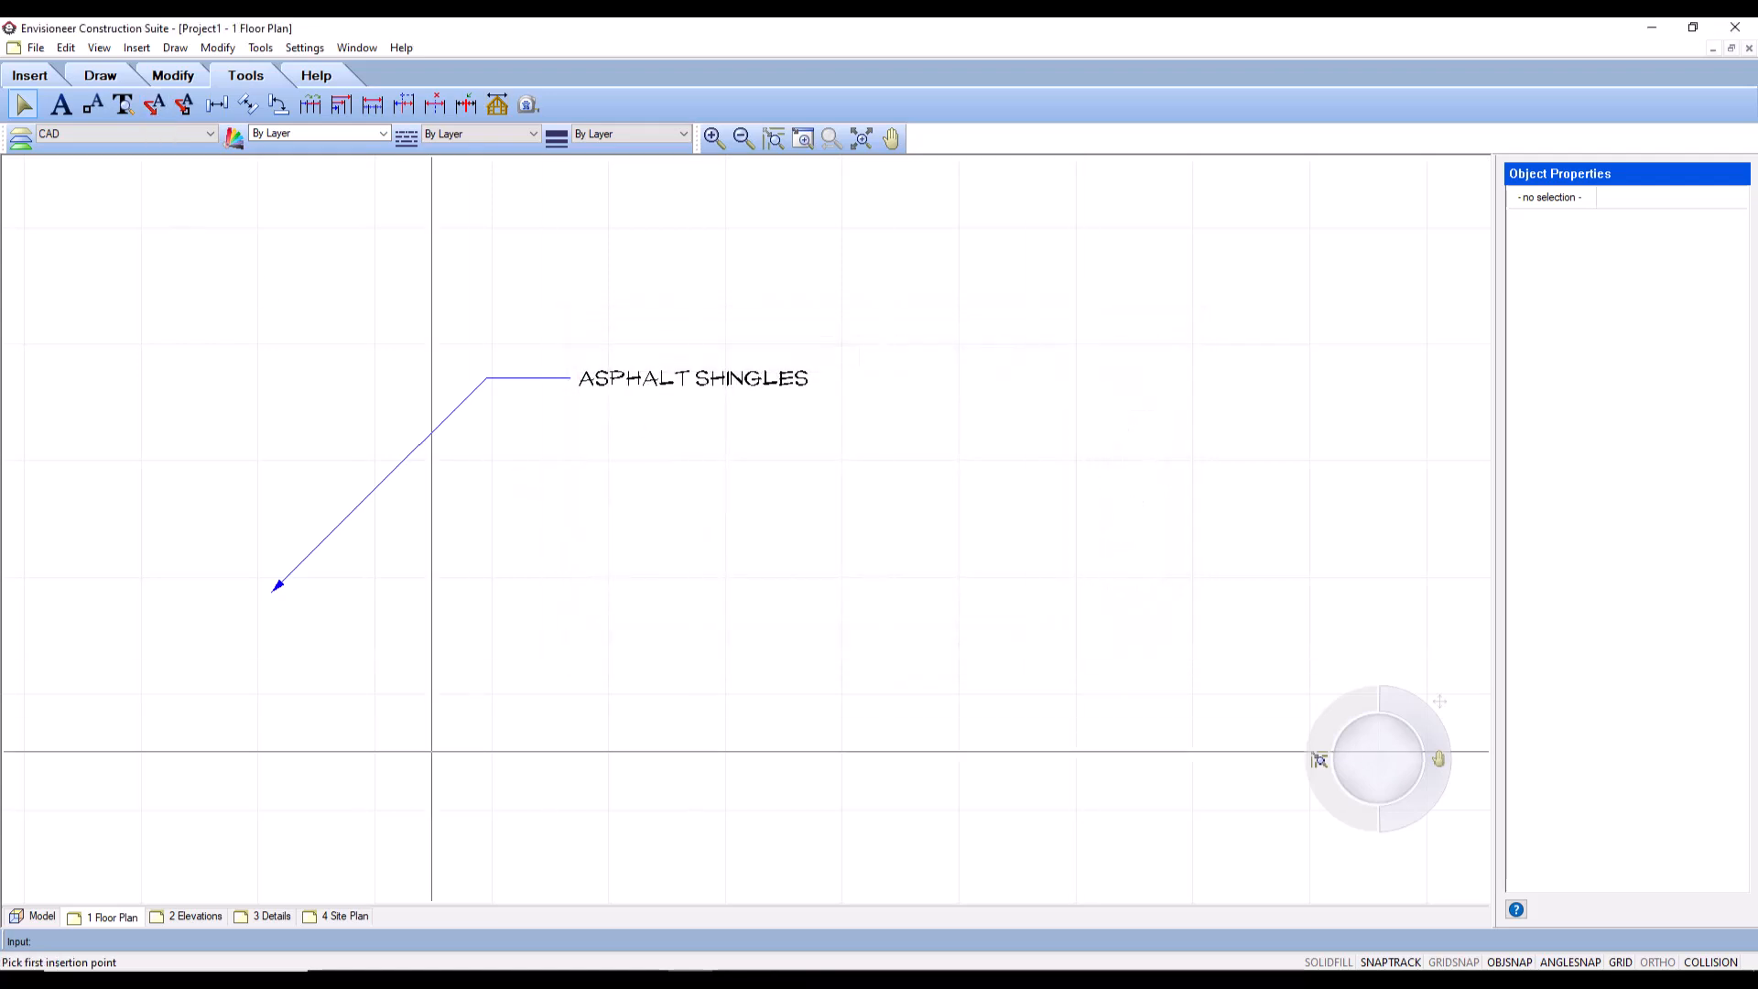
click(292, 723)
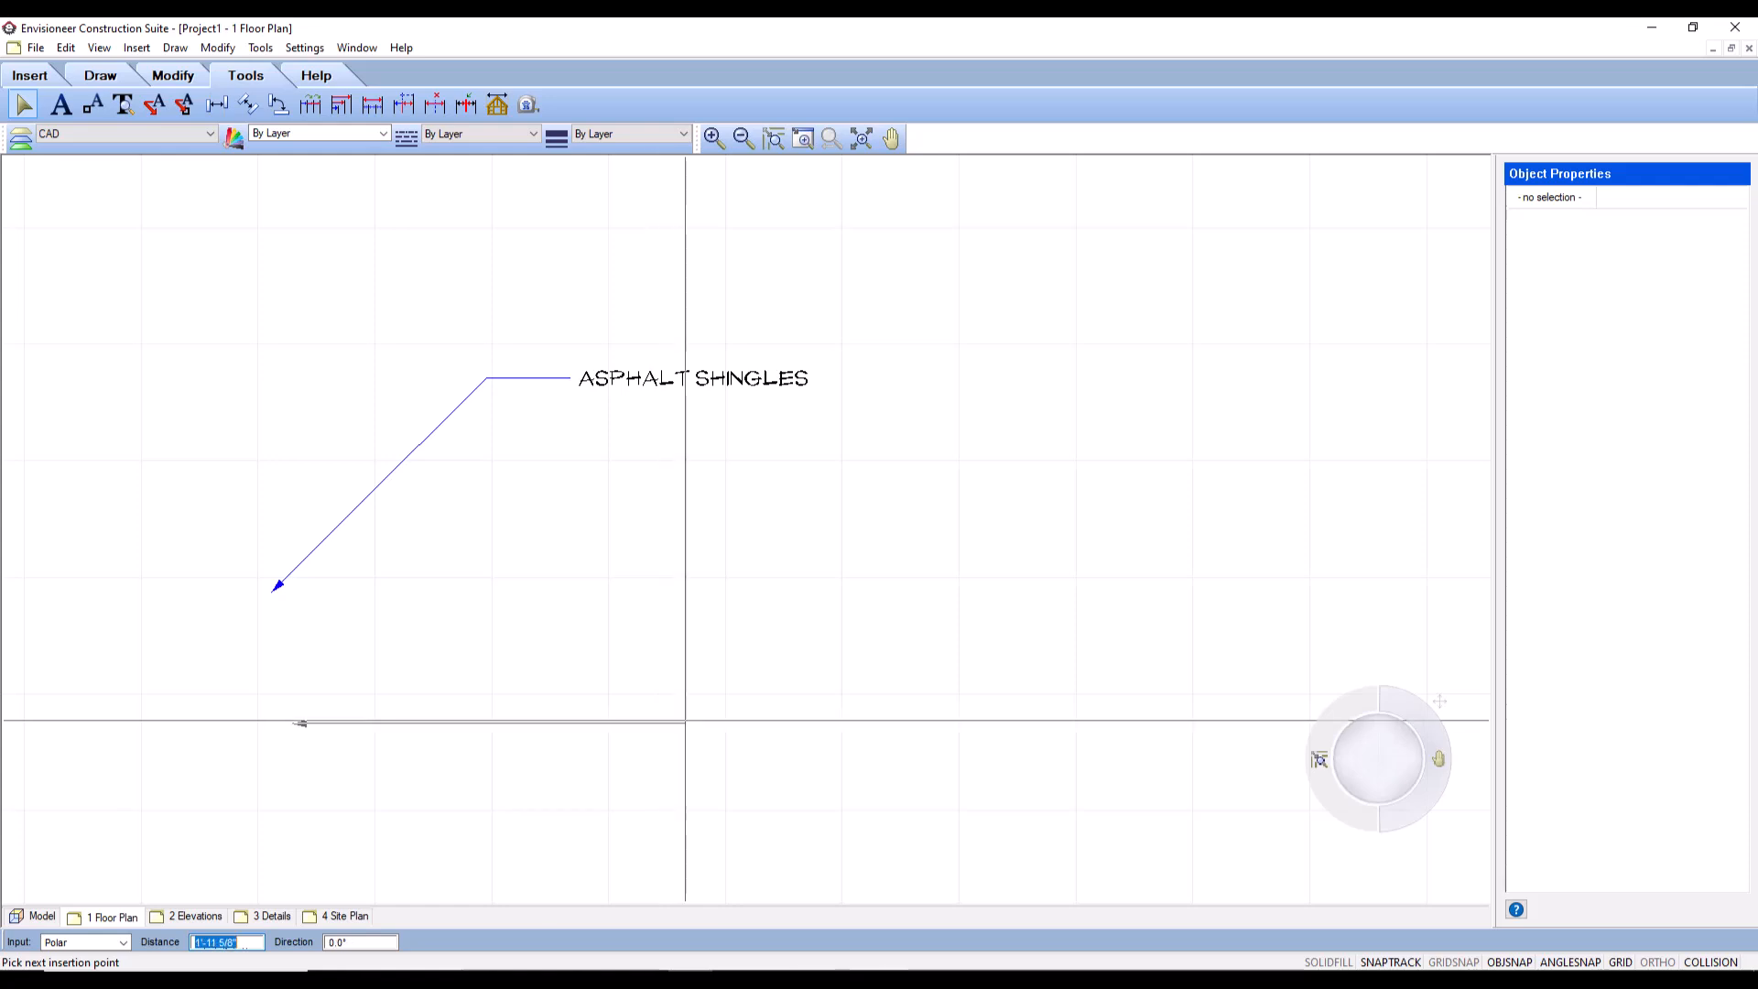
double_click(682, 723)
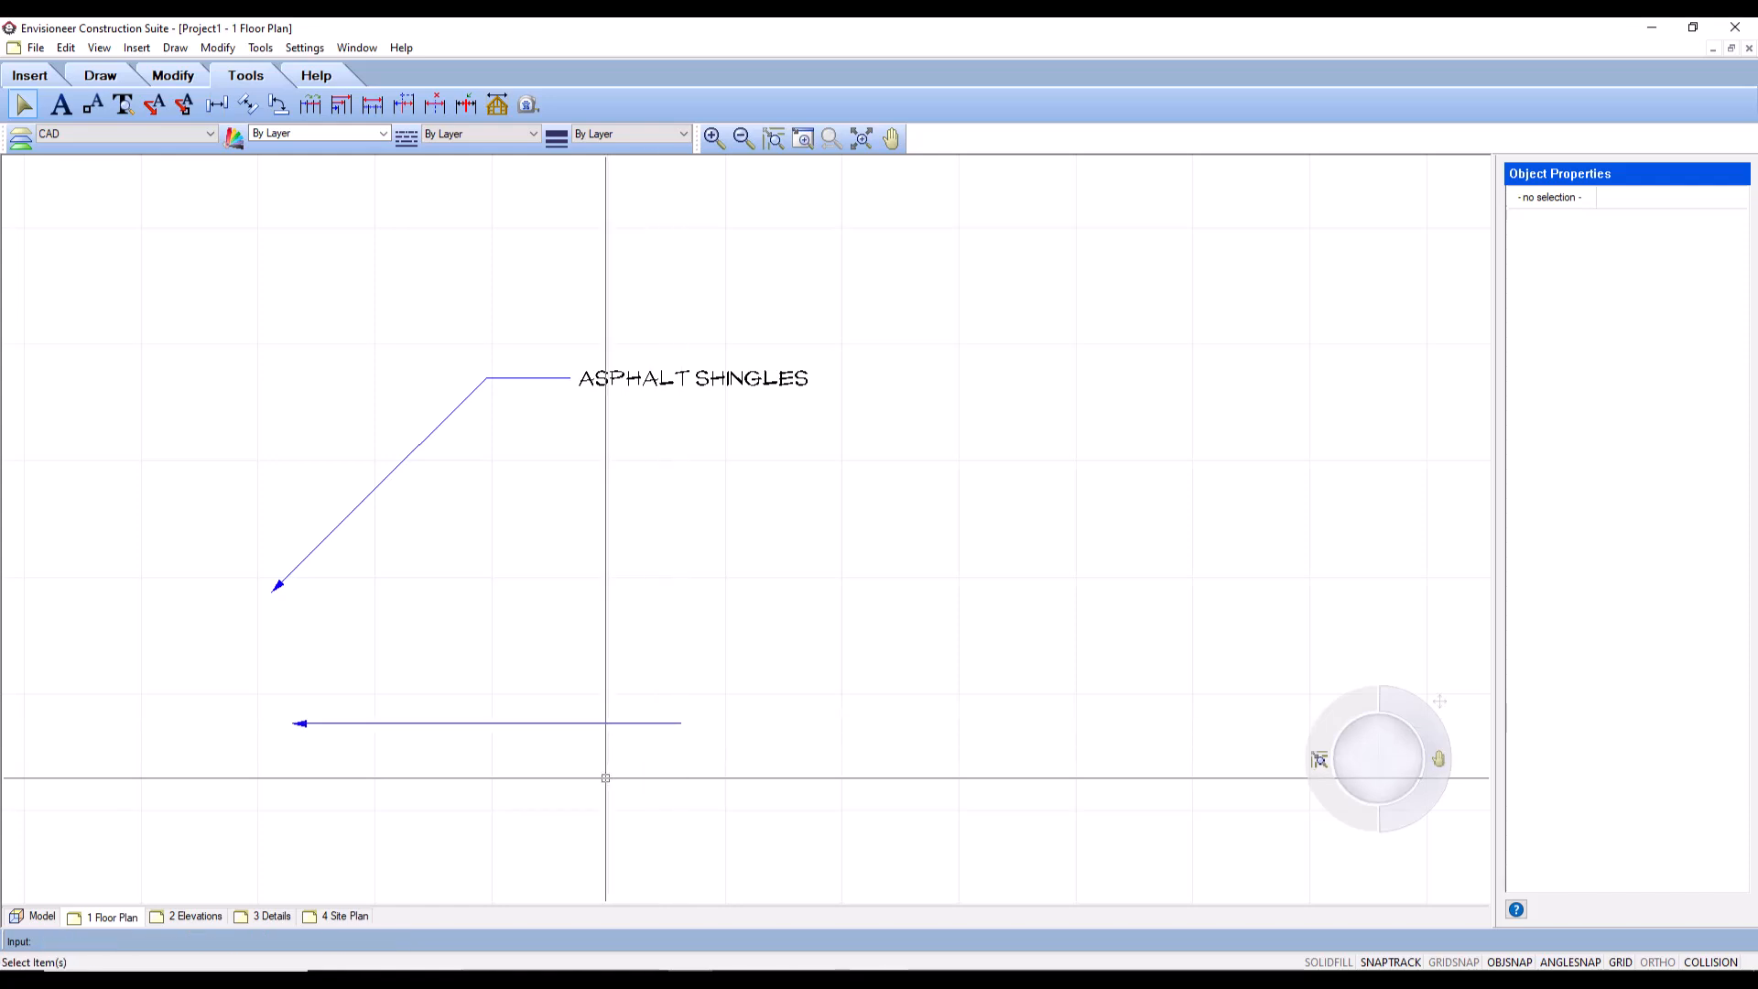
scroll(474, 767, up, 2)
click(474, 698)
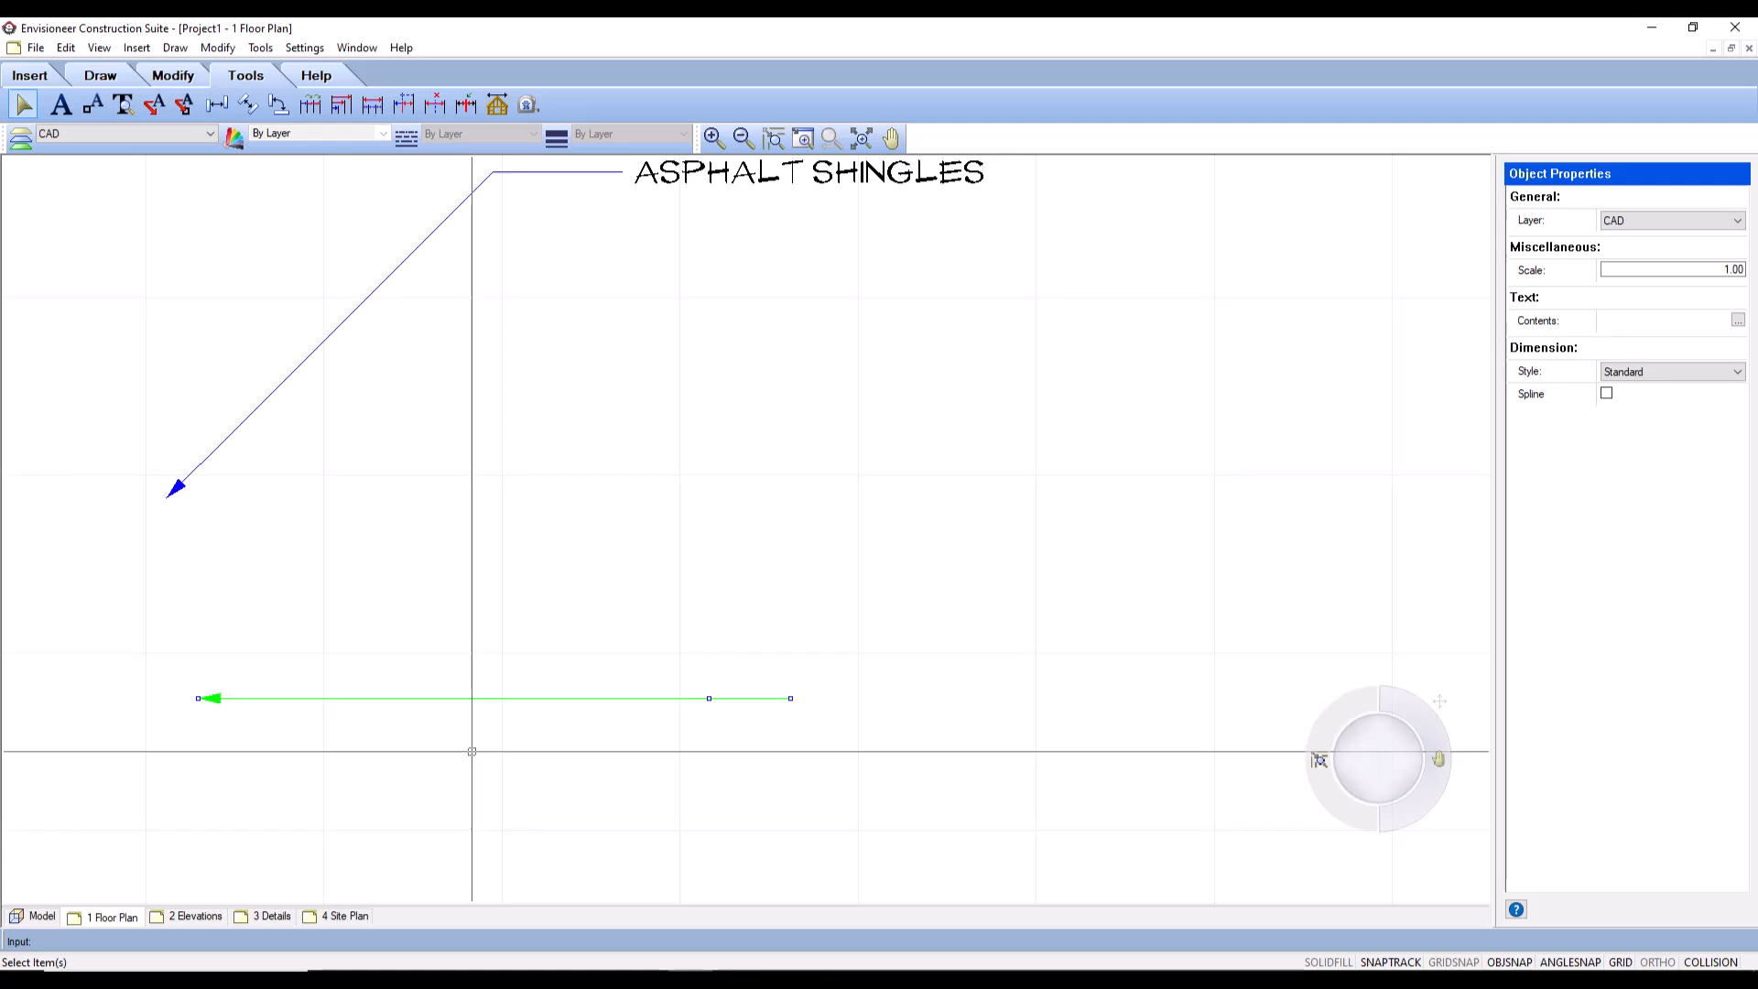
click(504, 739)
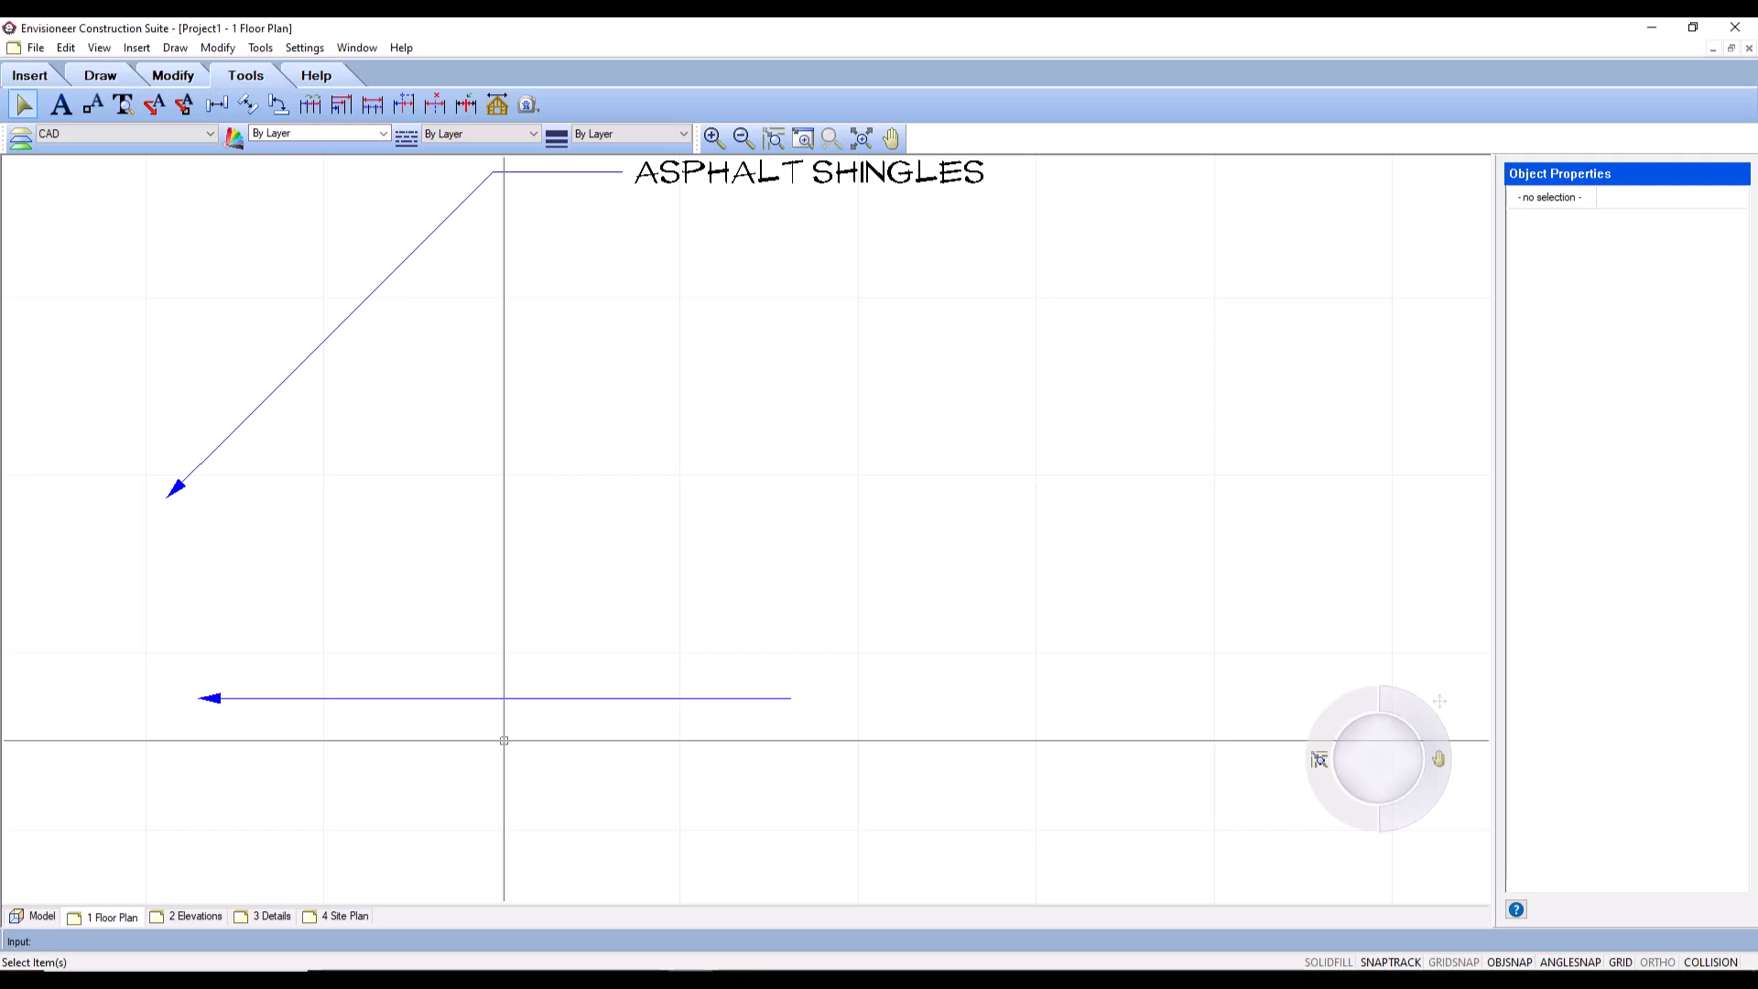
Step: Import the CAD file Northarrow5.dwg from the Drafting Symbols folder
click(40, 79)
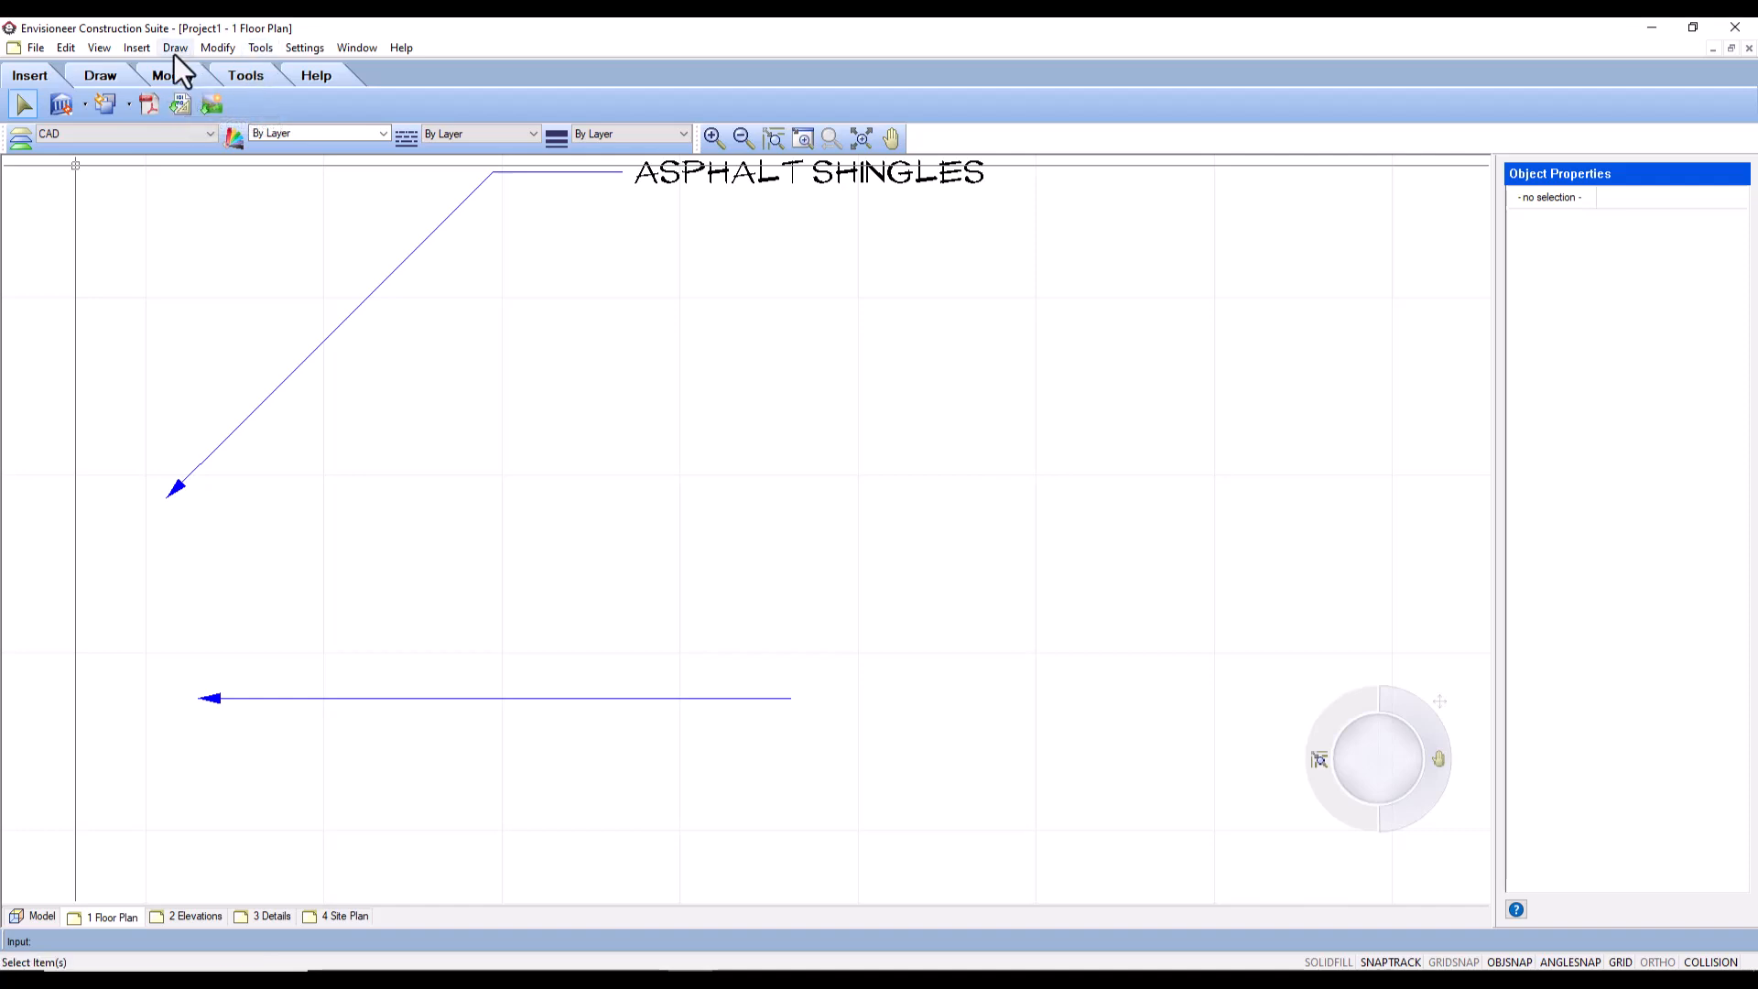
click(138, 48)
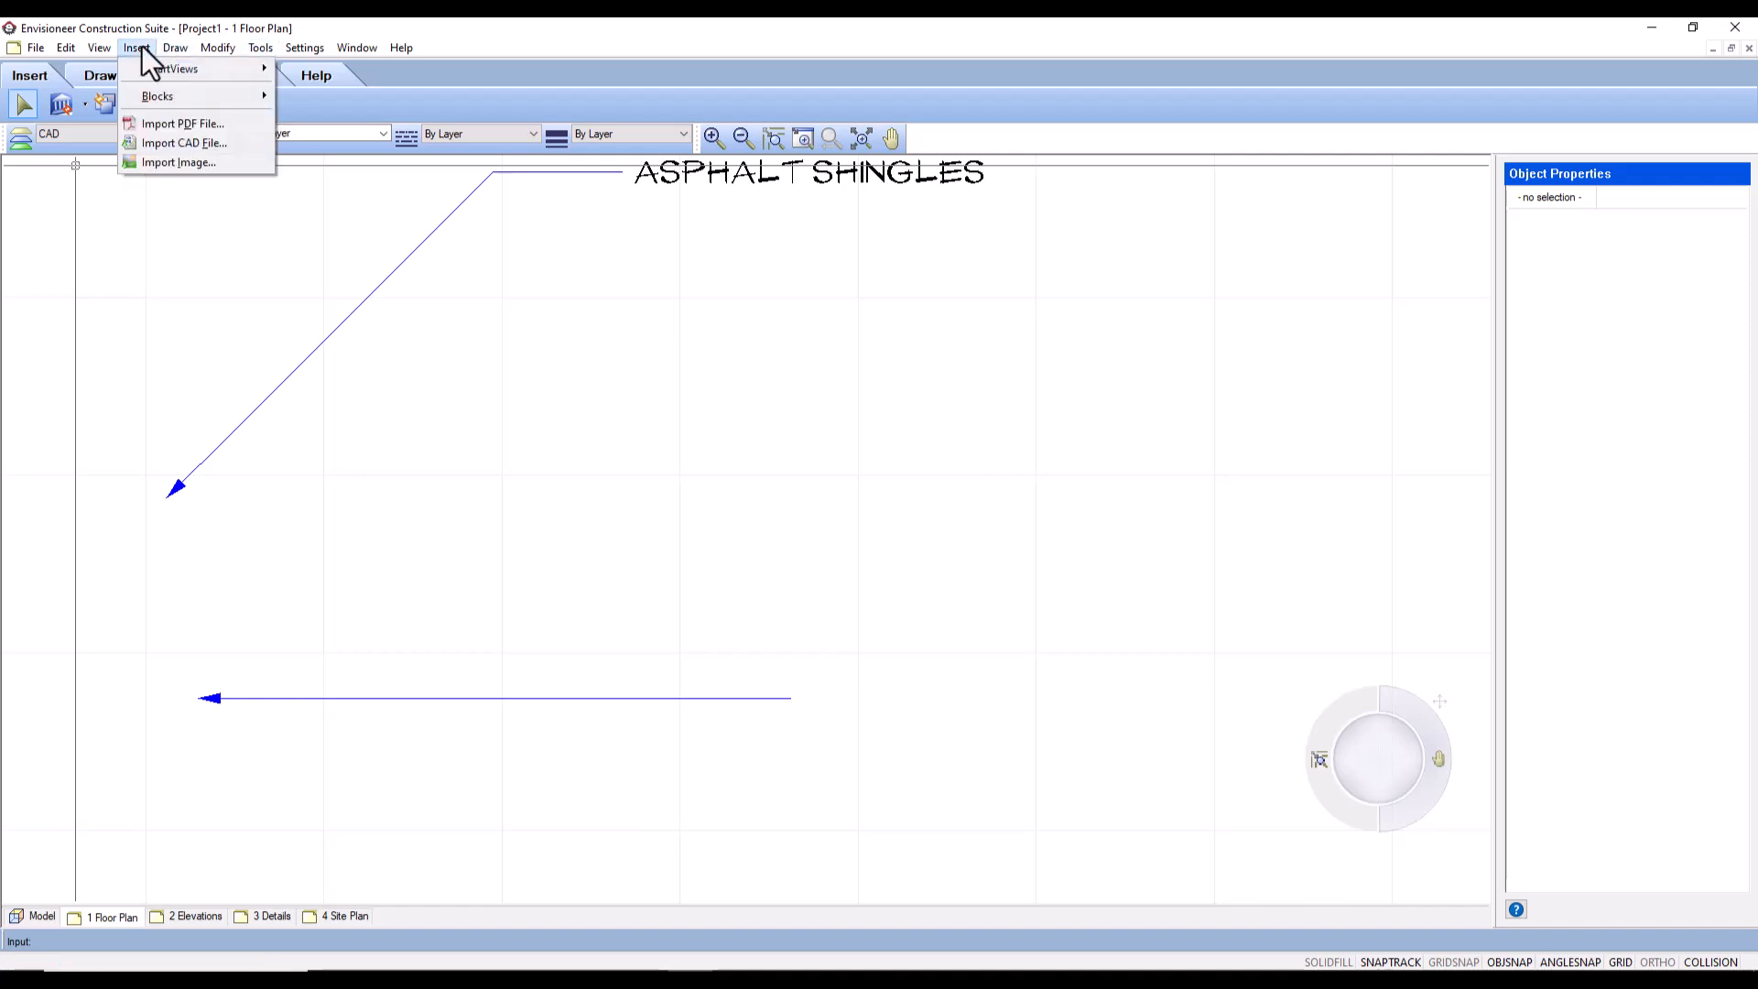
click(198, 144)
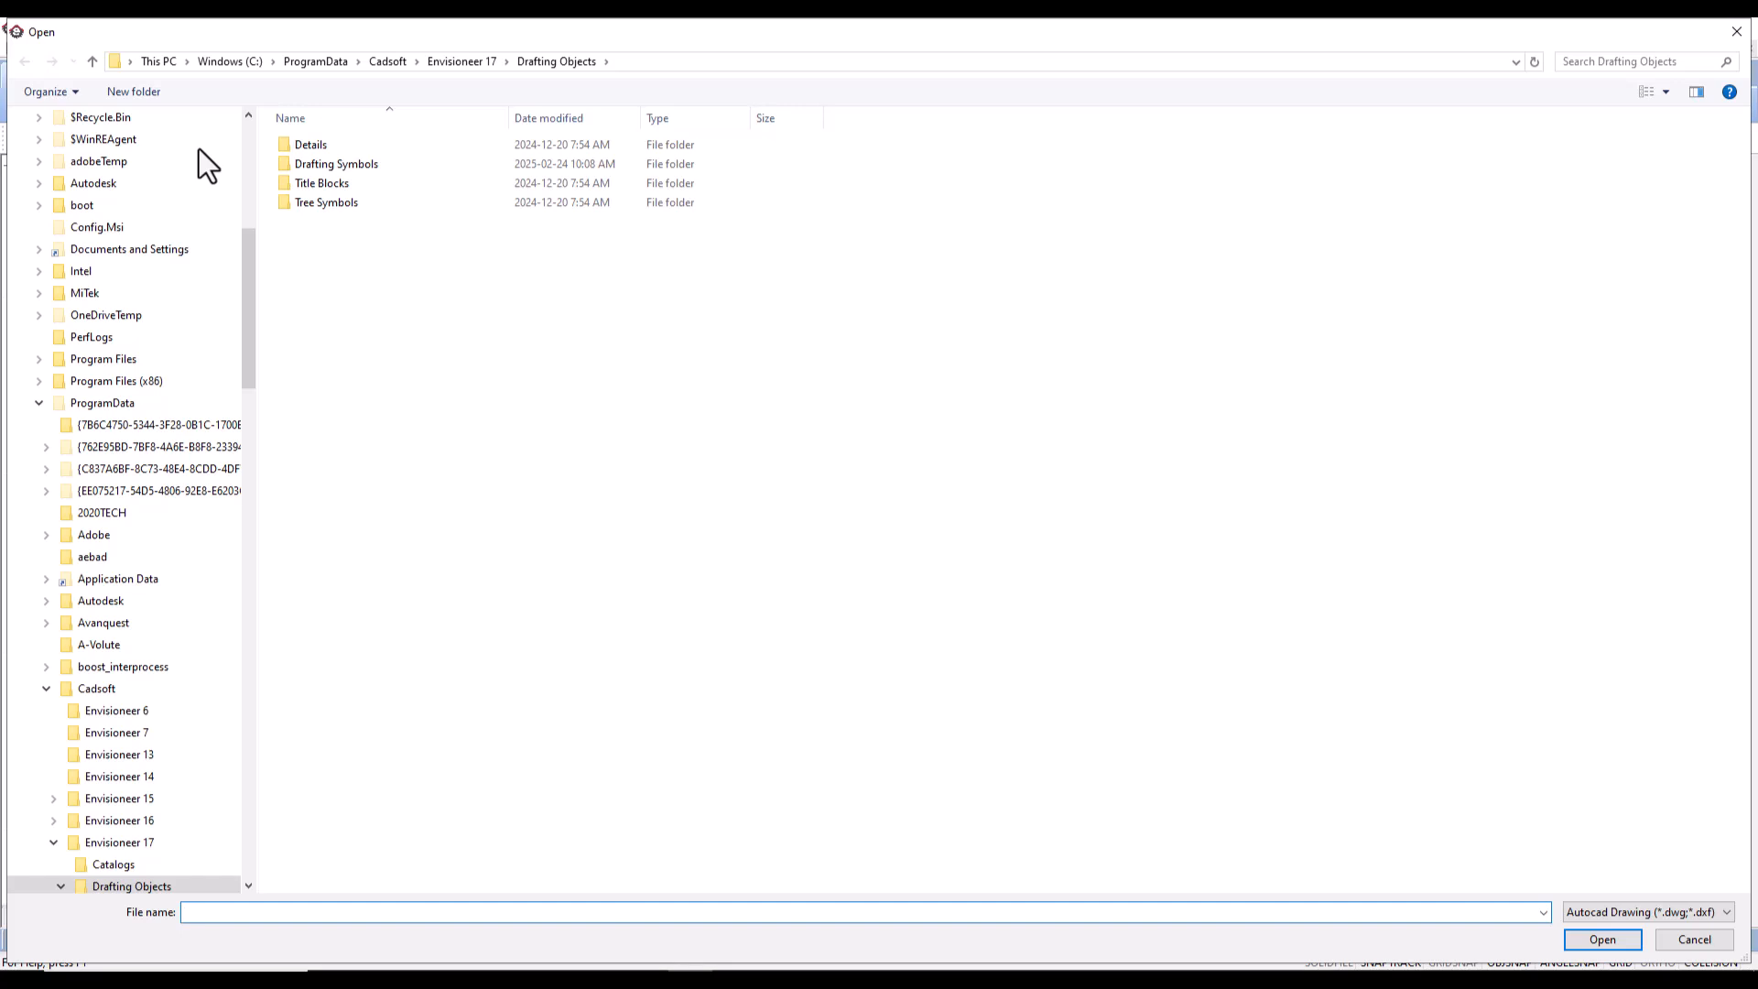
double_click(289, 163)
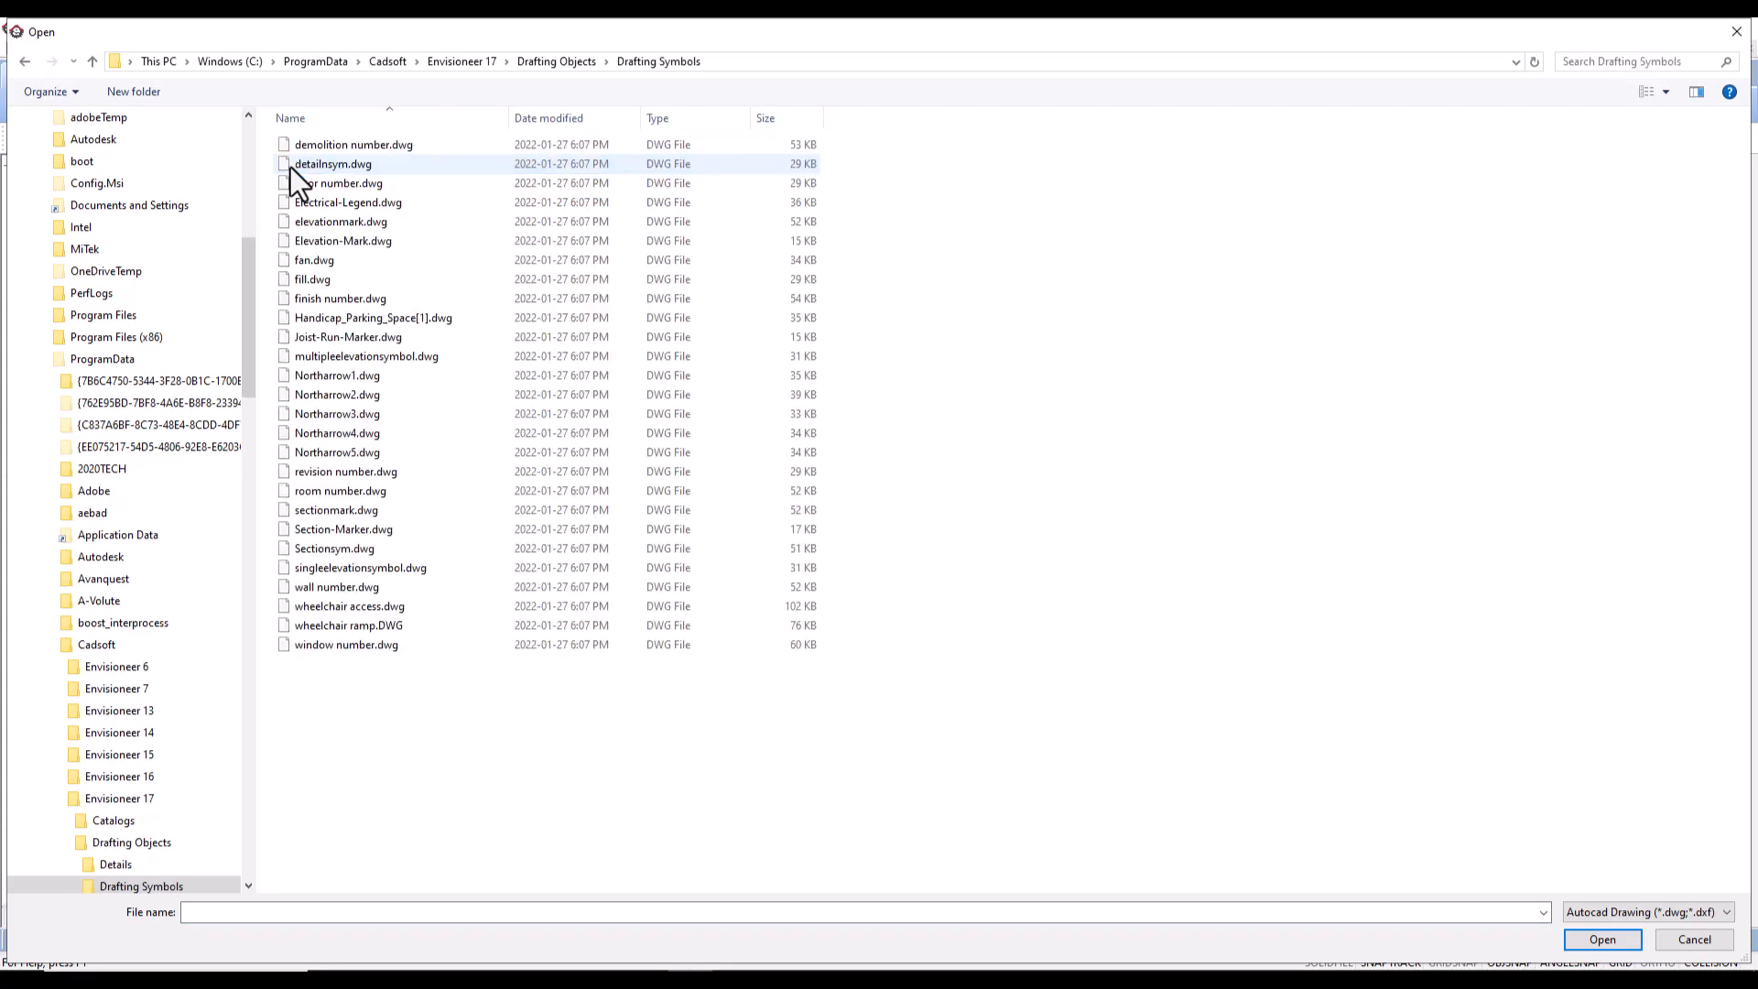
click(313, 452)
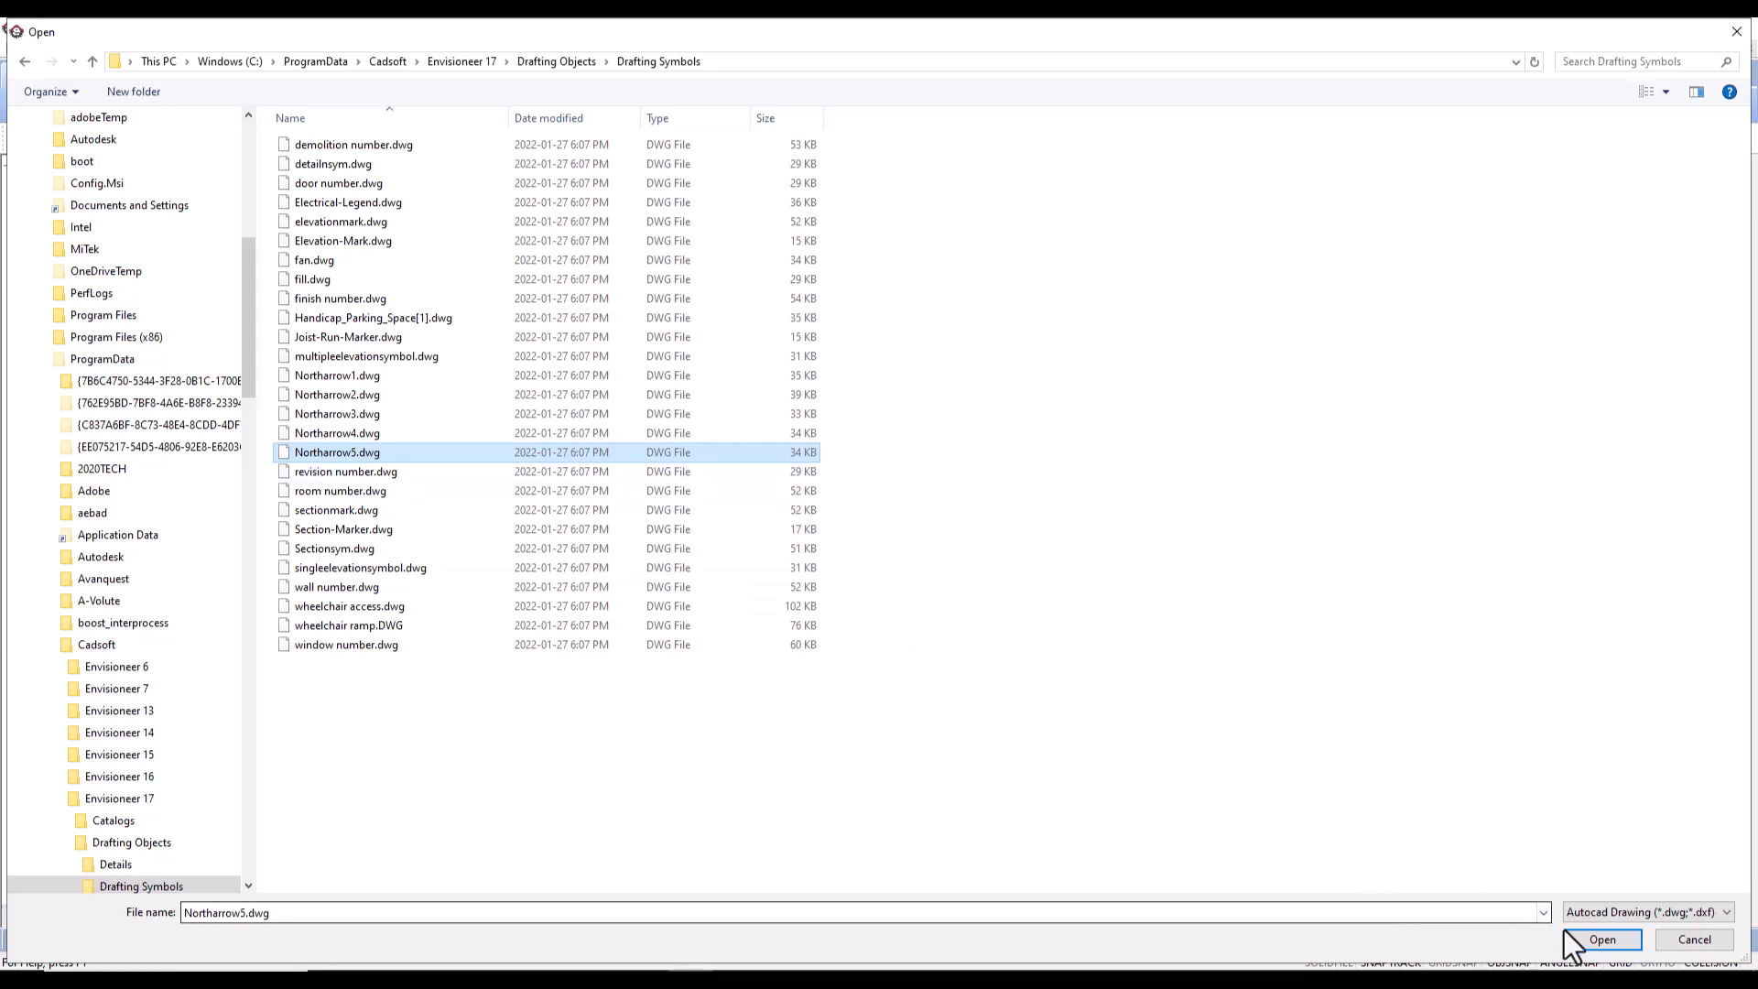
click(1611, 943)
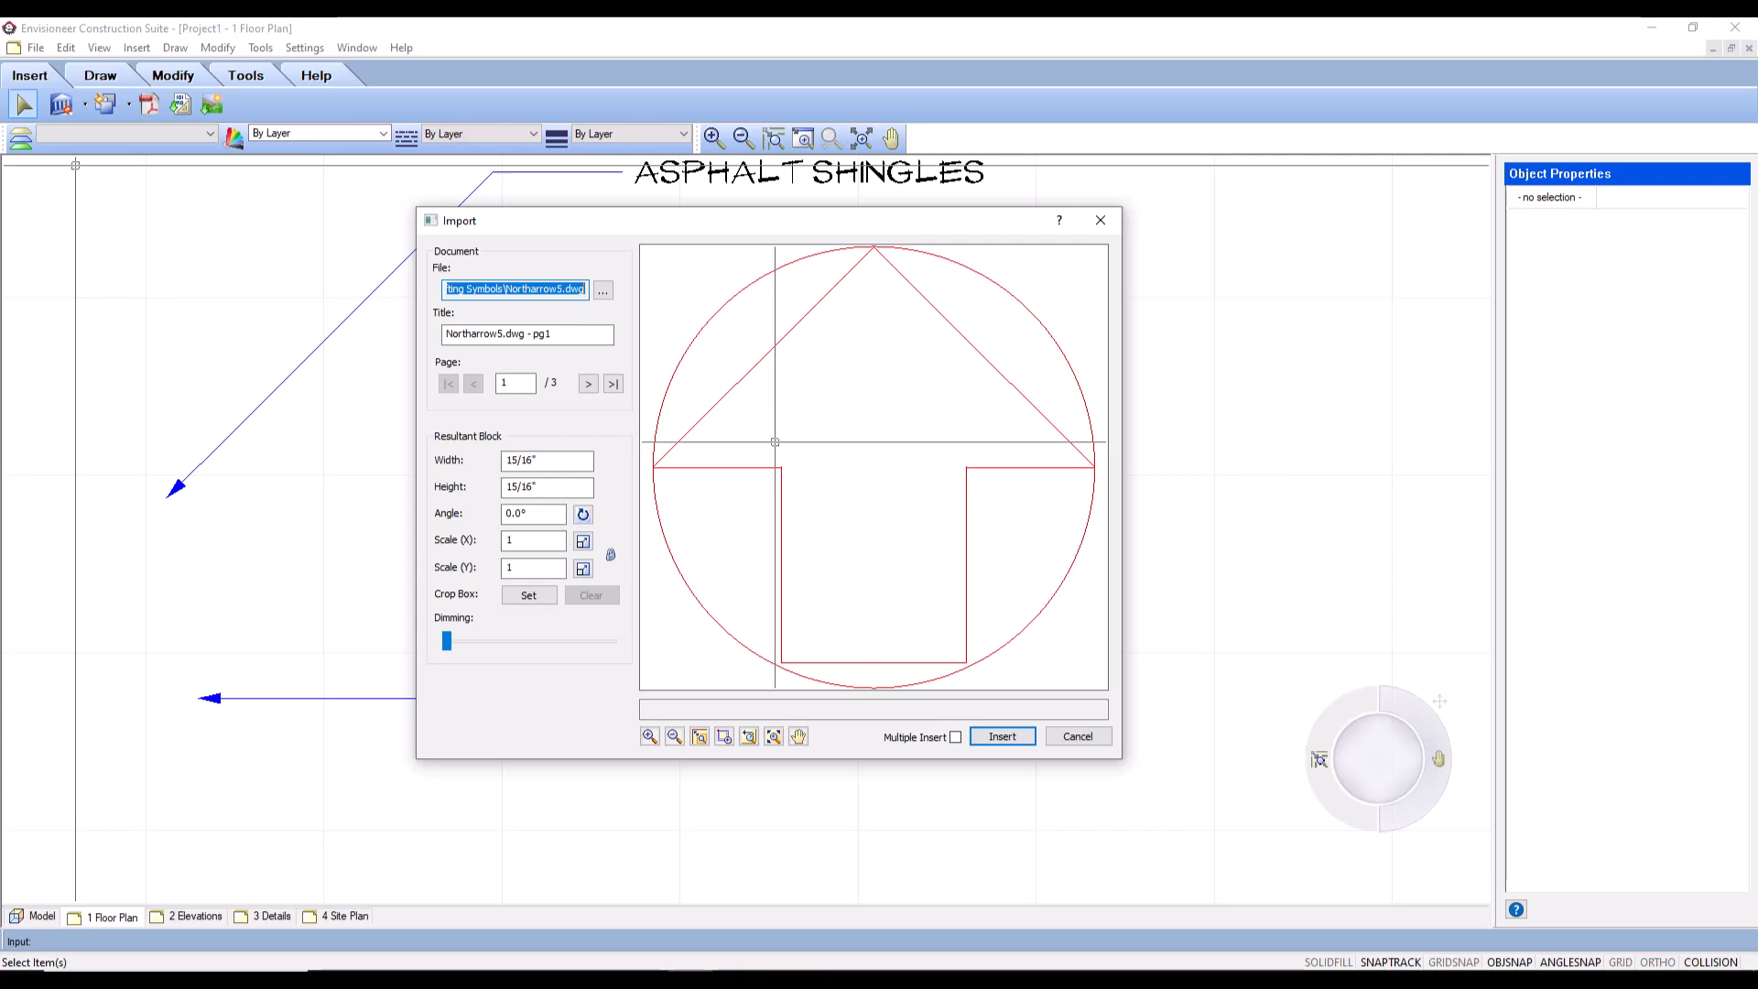
Step: Try a scale of 48 for the imported north arrow and set its width to 4'-0" instead
double_click(535, 541)
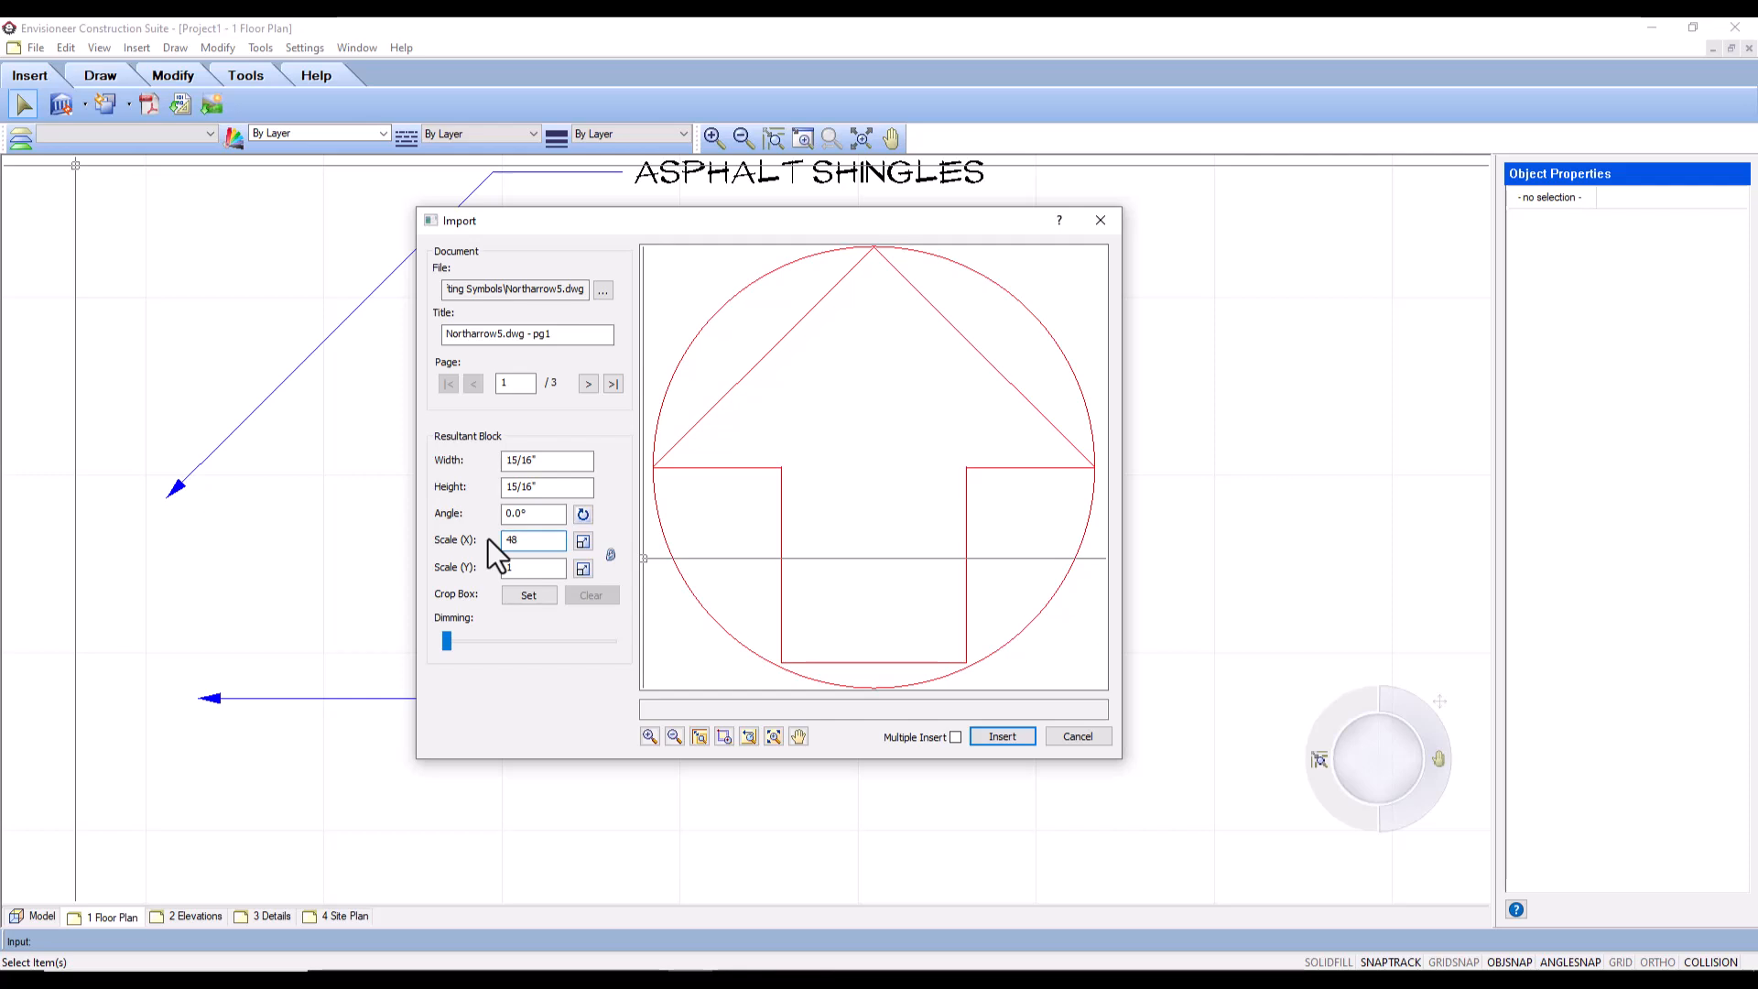
key(Tab)
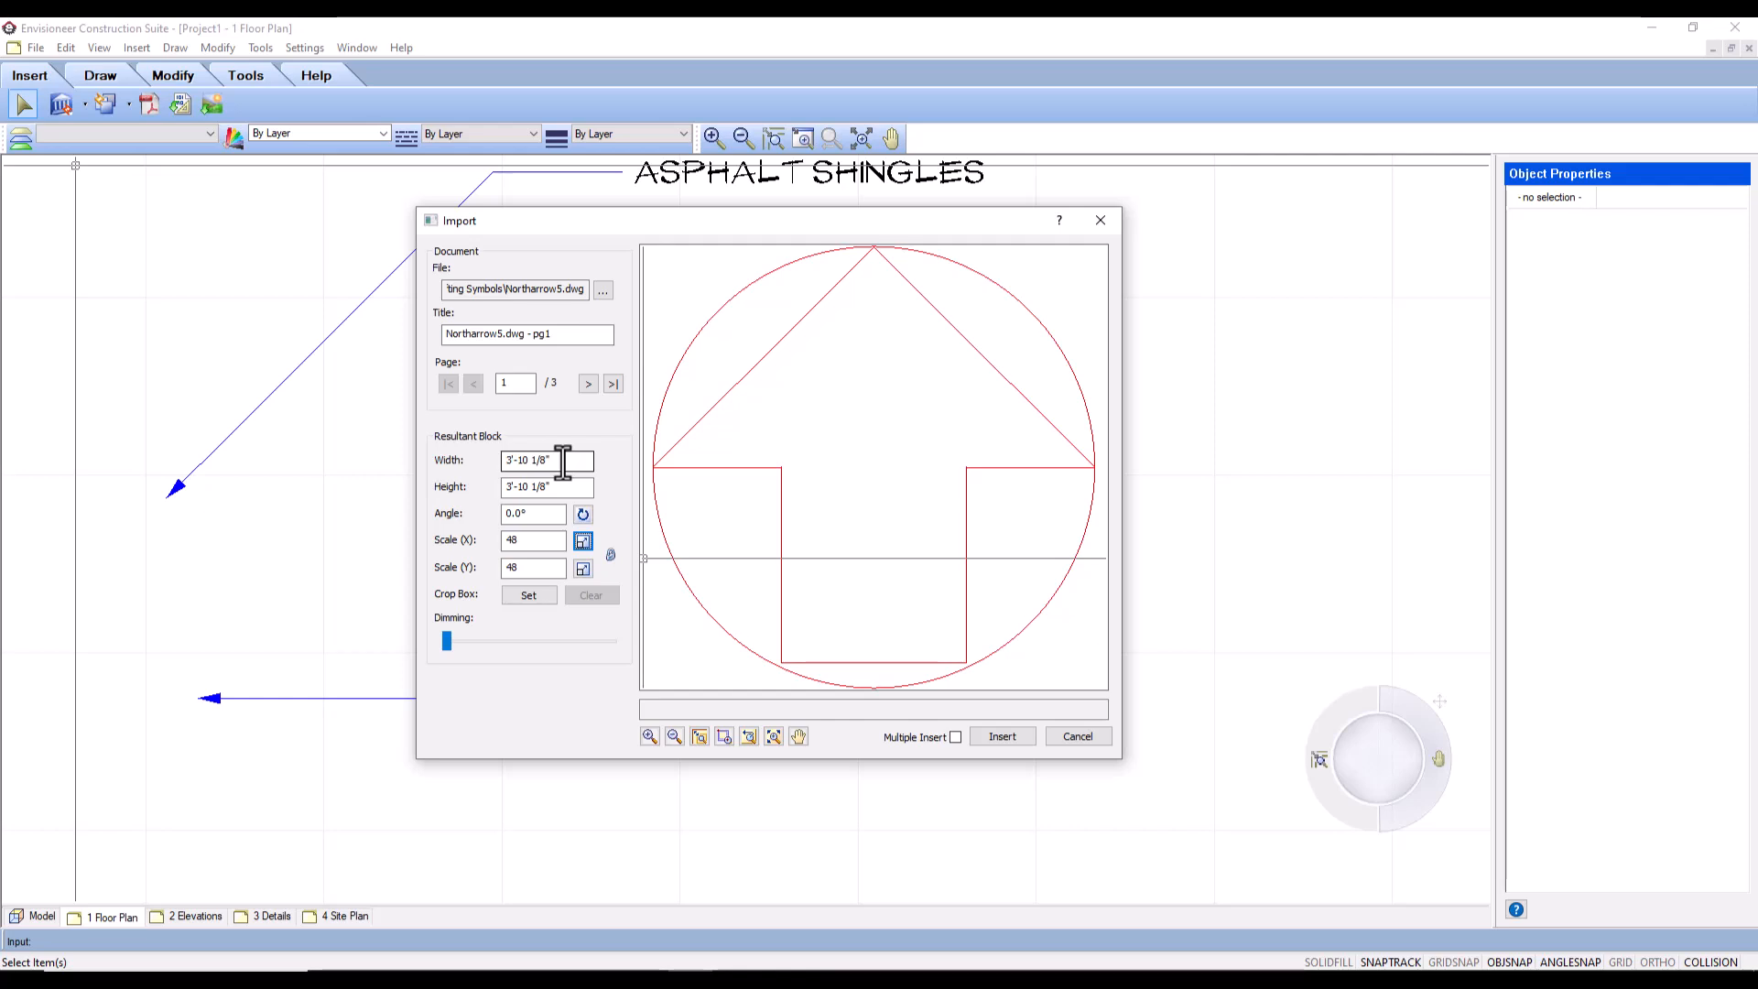
drag(562, 462, 430, 492)
text(4')
key(Tab)
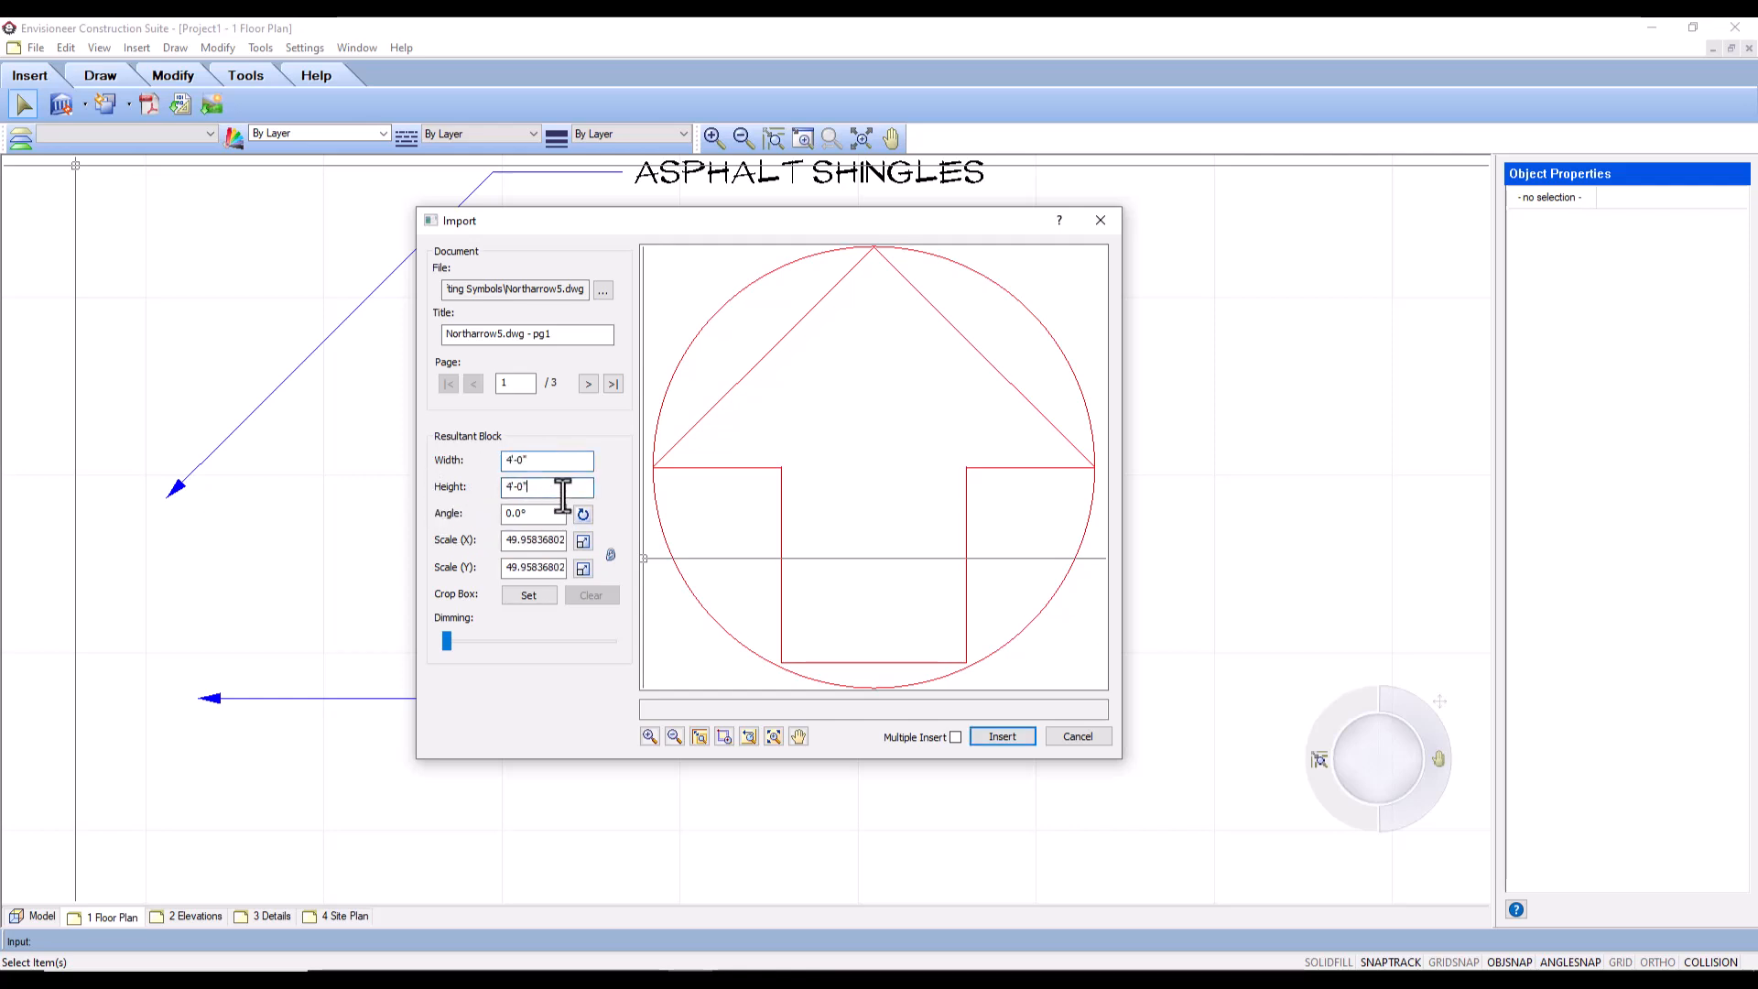
click(535, 461)
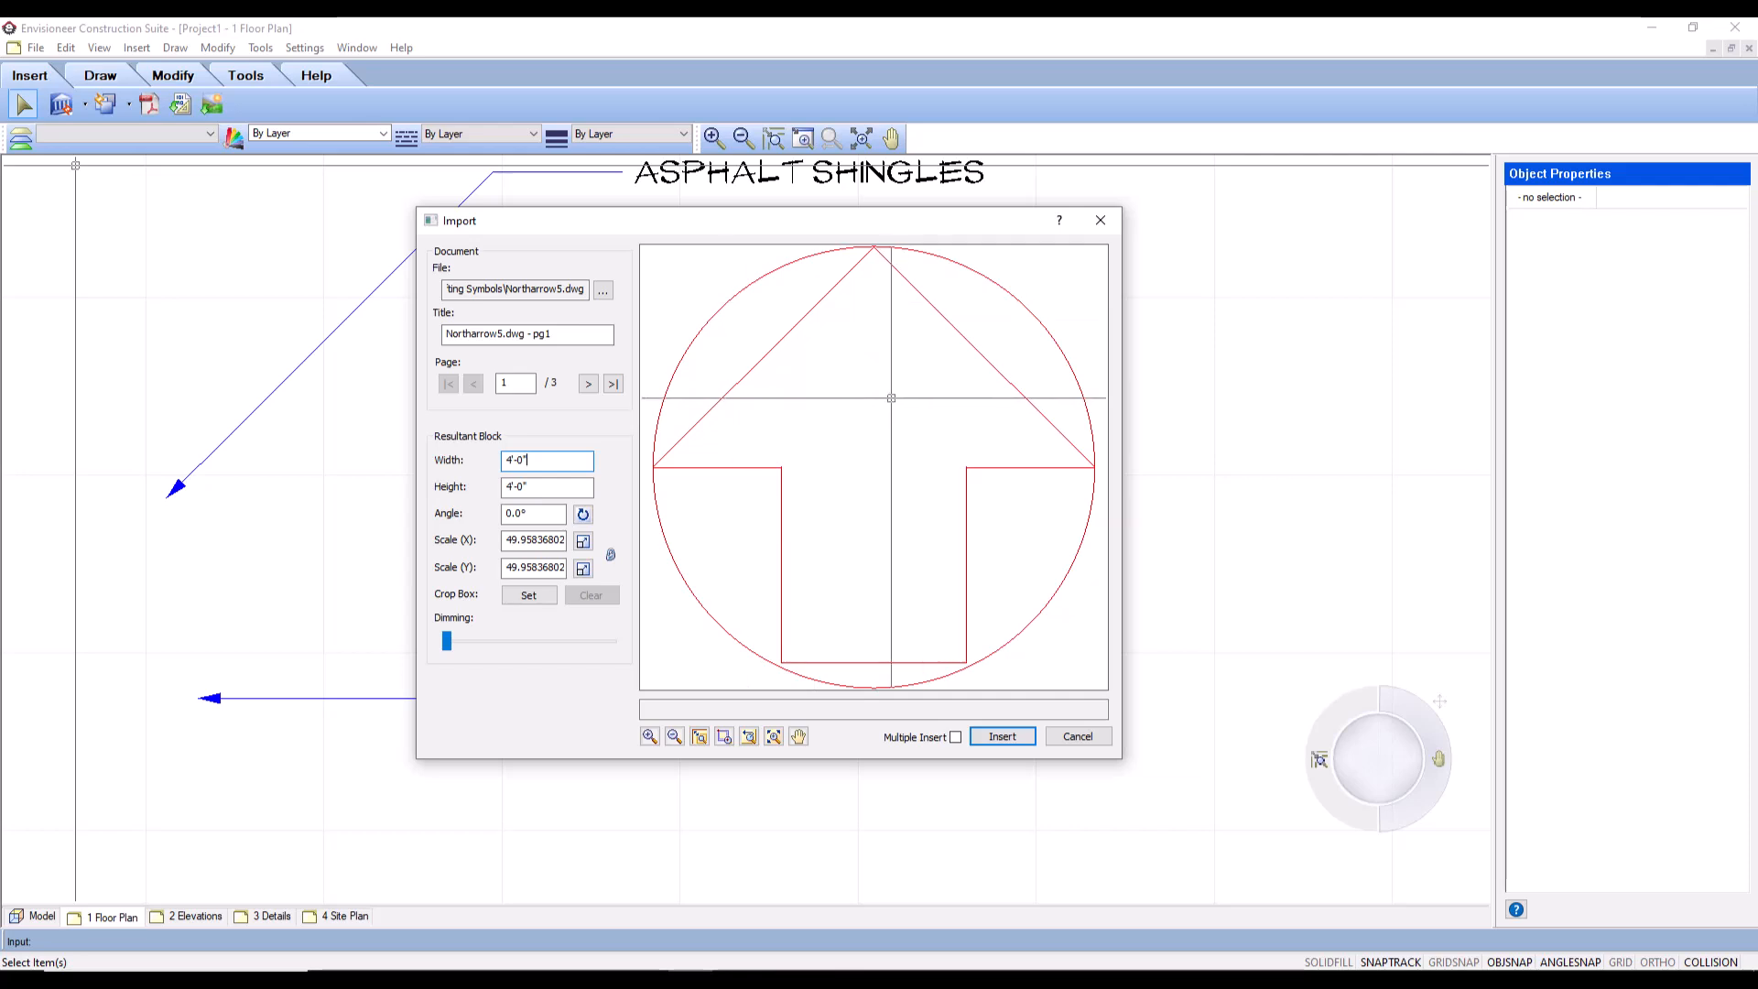
click(676, 737)
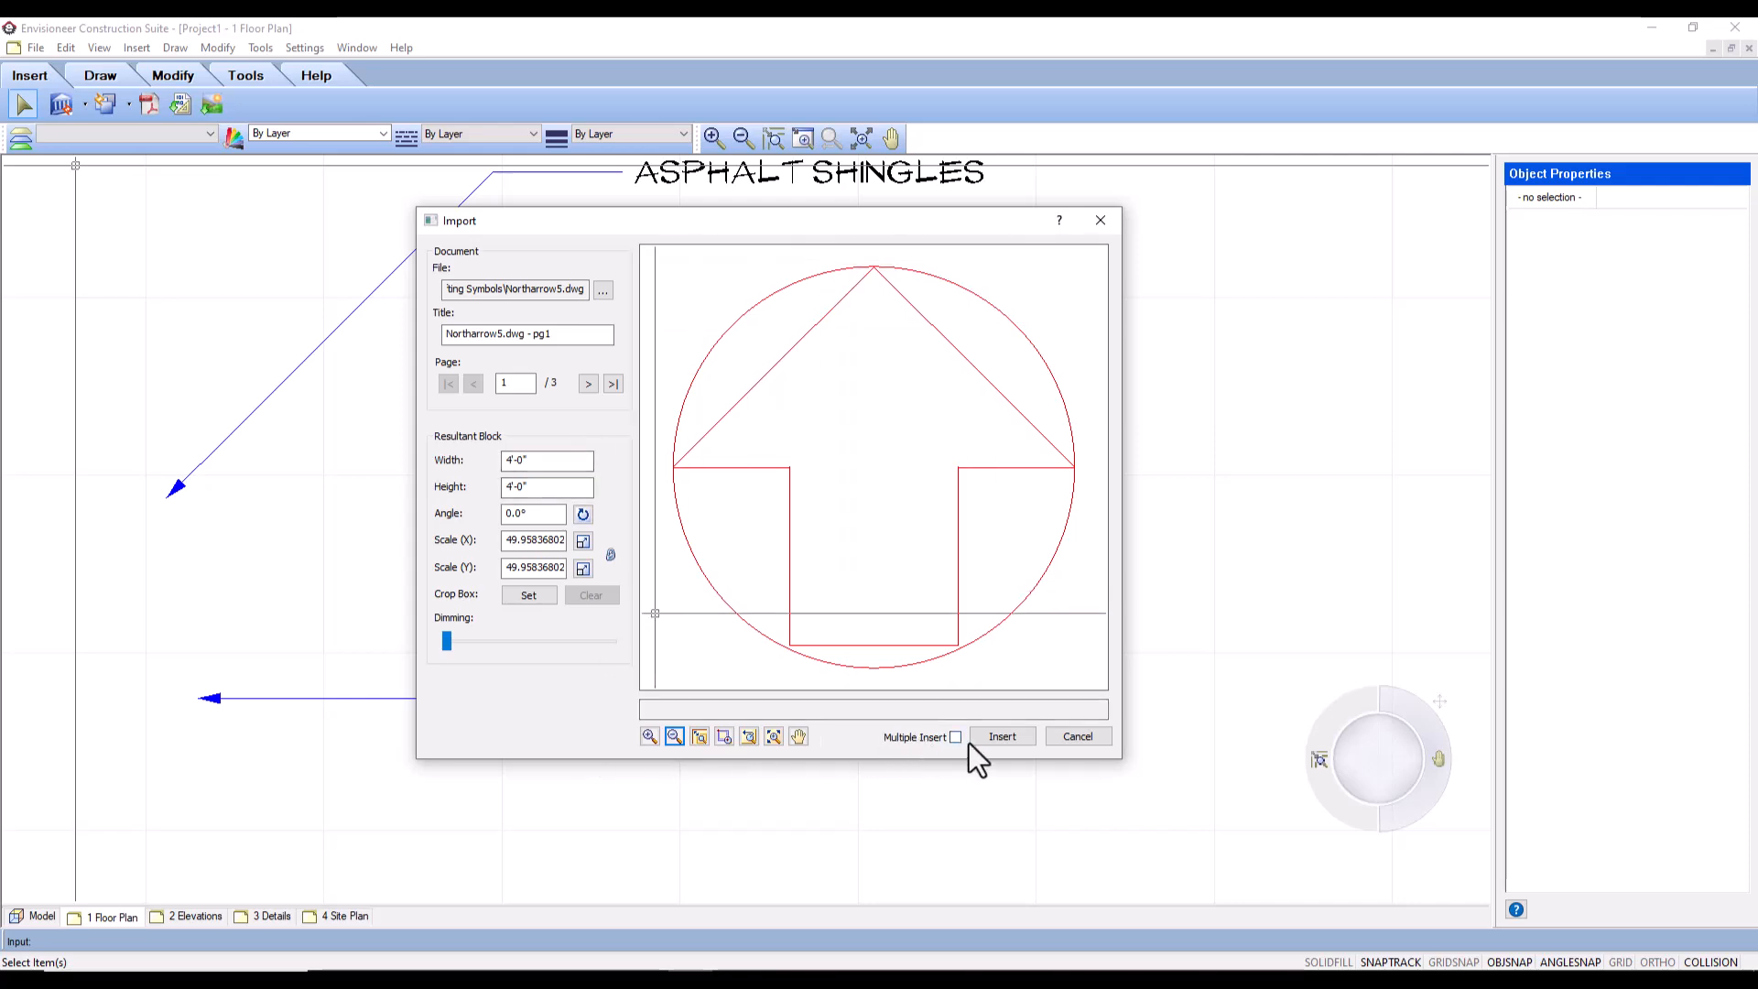
Step: Insert the 4'-0" north arrow block into the ORIENTATION box of the title block
click(998, 737)
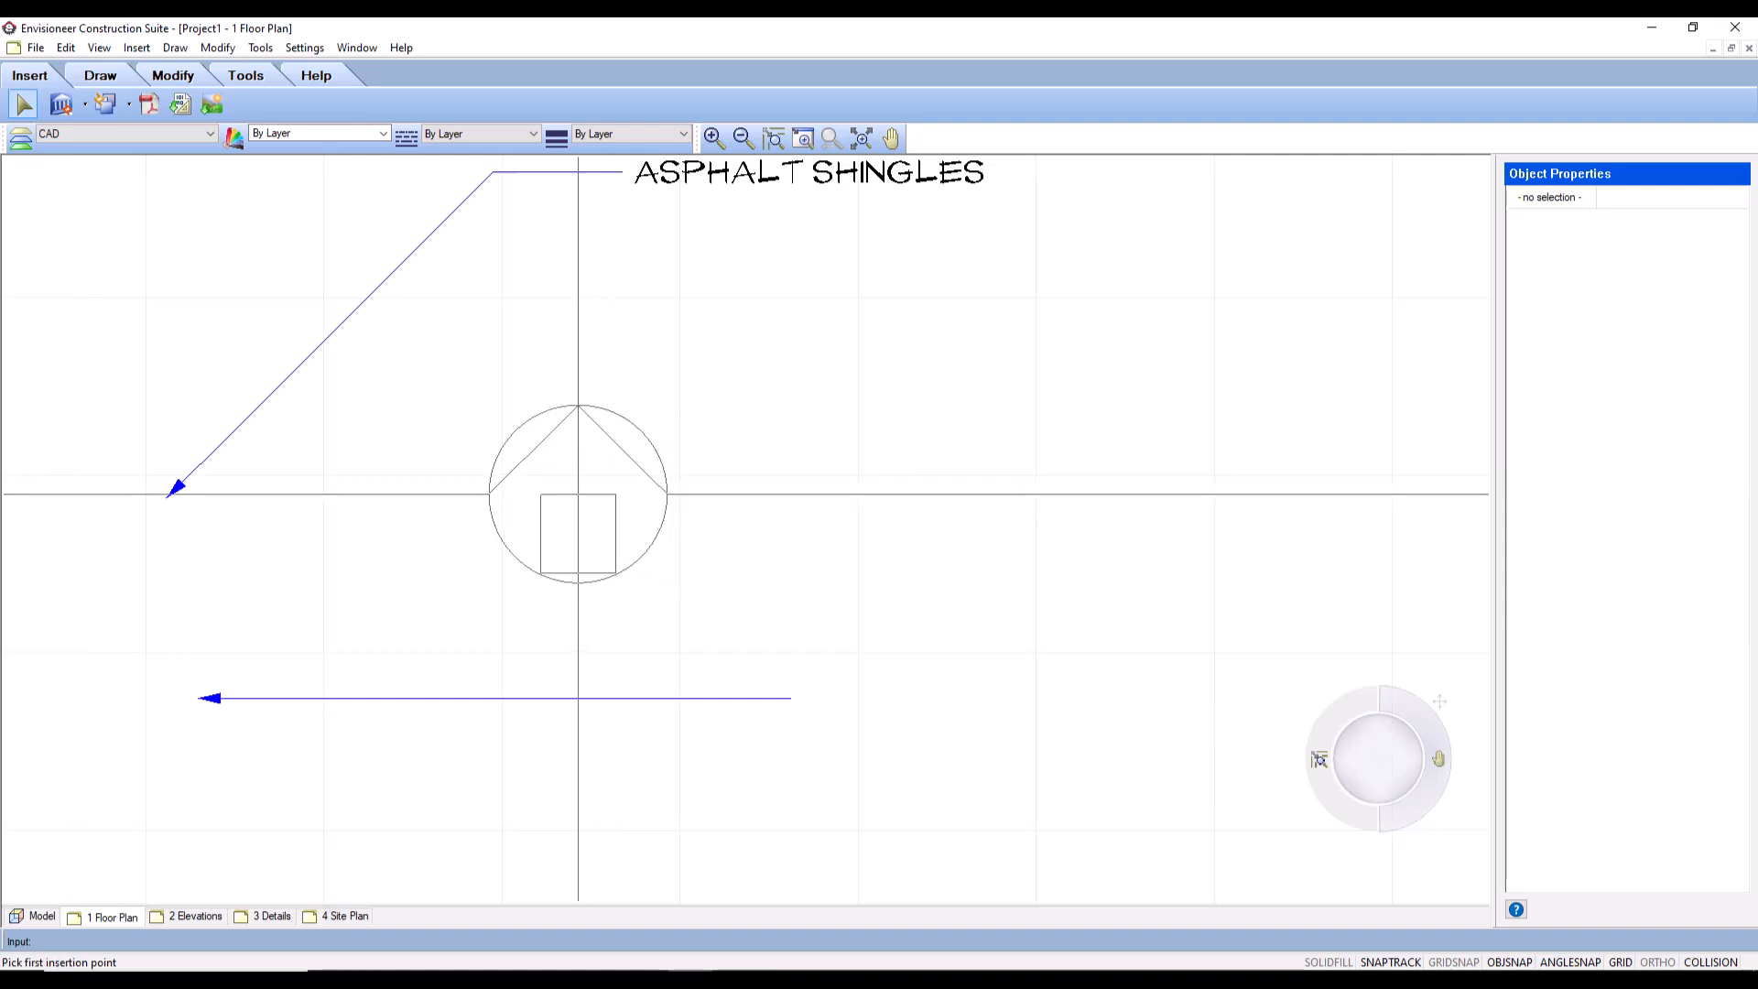
scroll(470, 505, down, 2)
scroll(471, 505, down, 3)
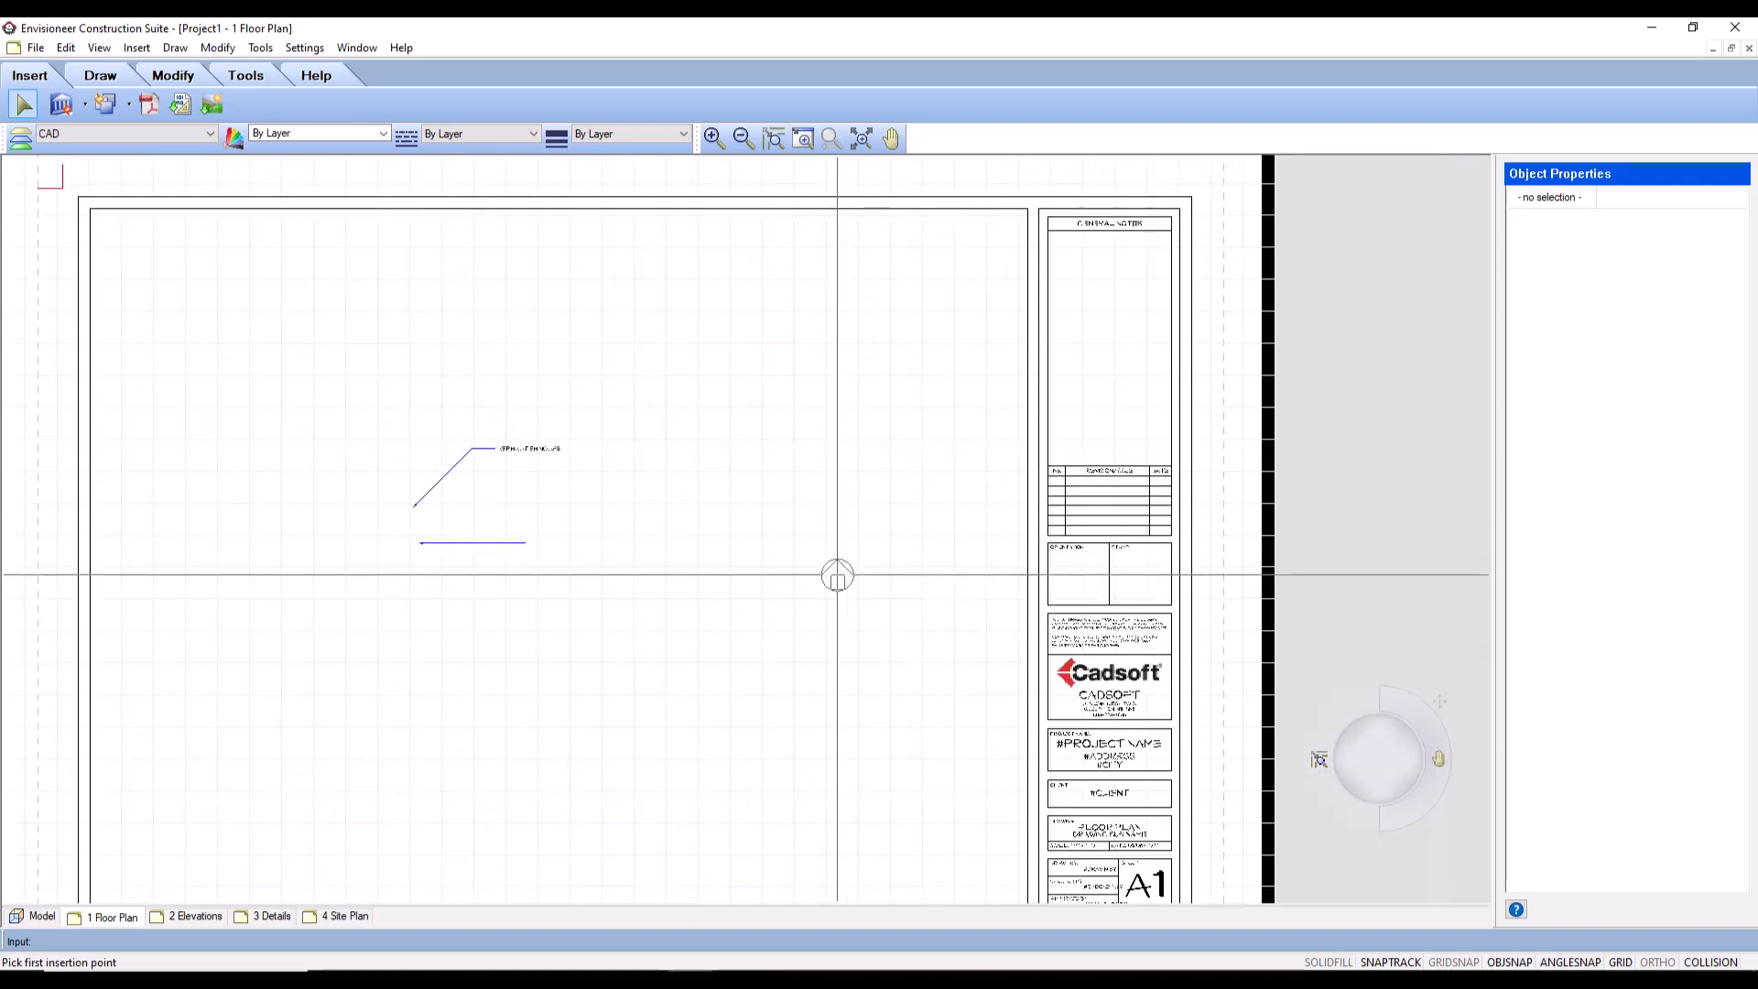
scroll(1027, 578, up, 4)
scroll(925, 604, down, 2)
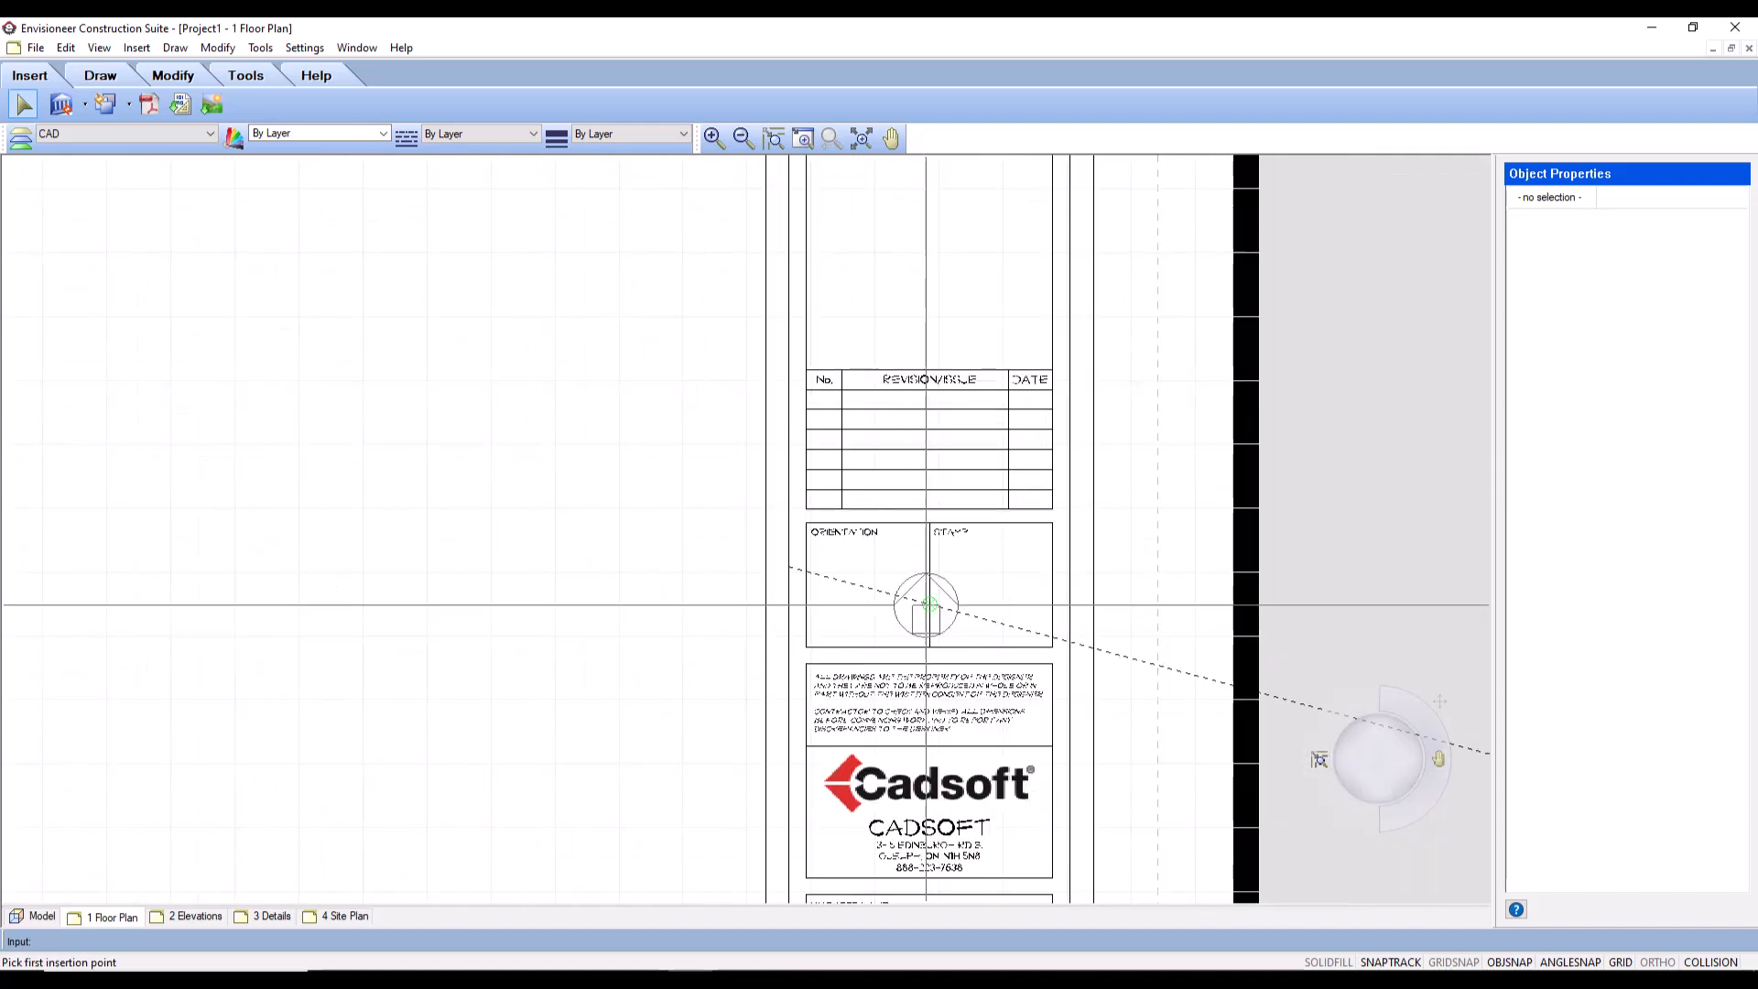
scroll(849, 602, up, 4)
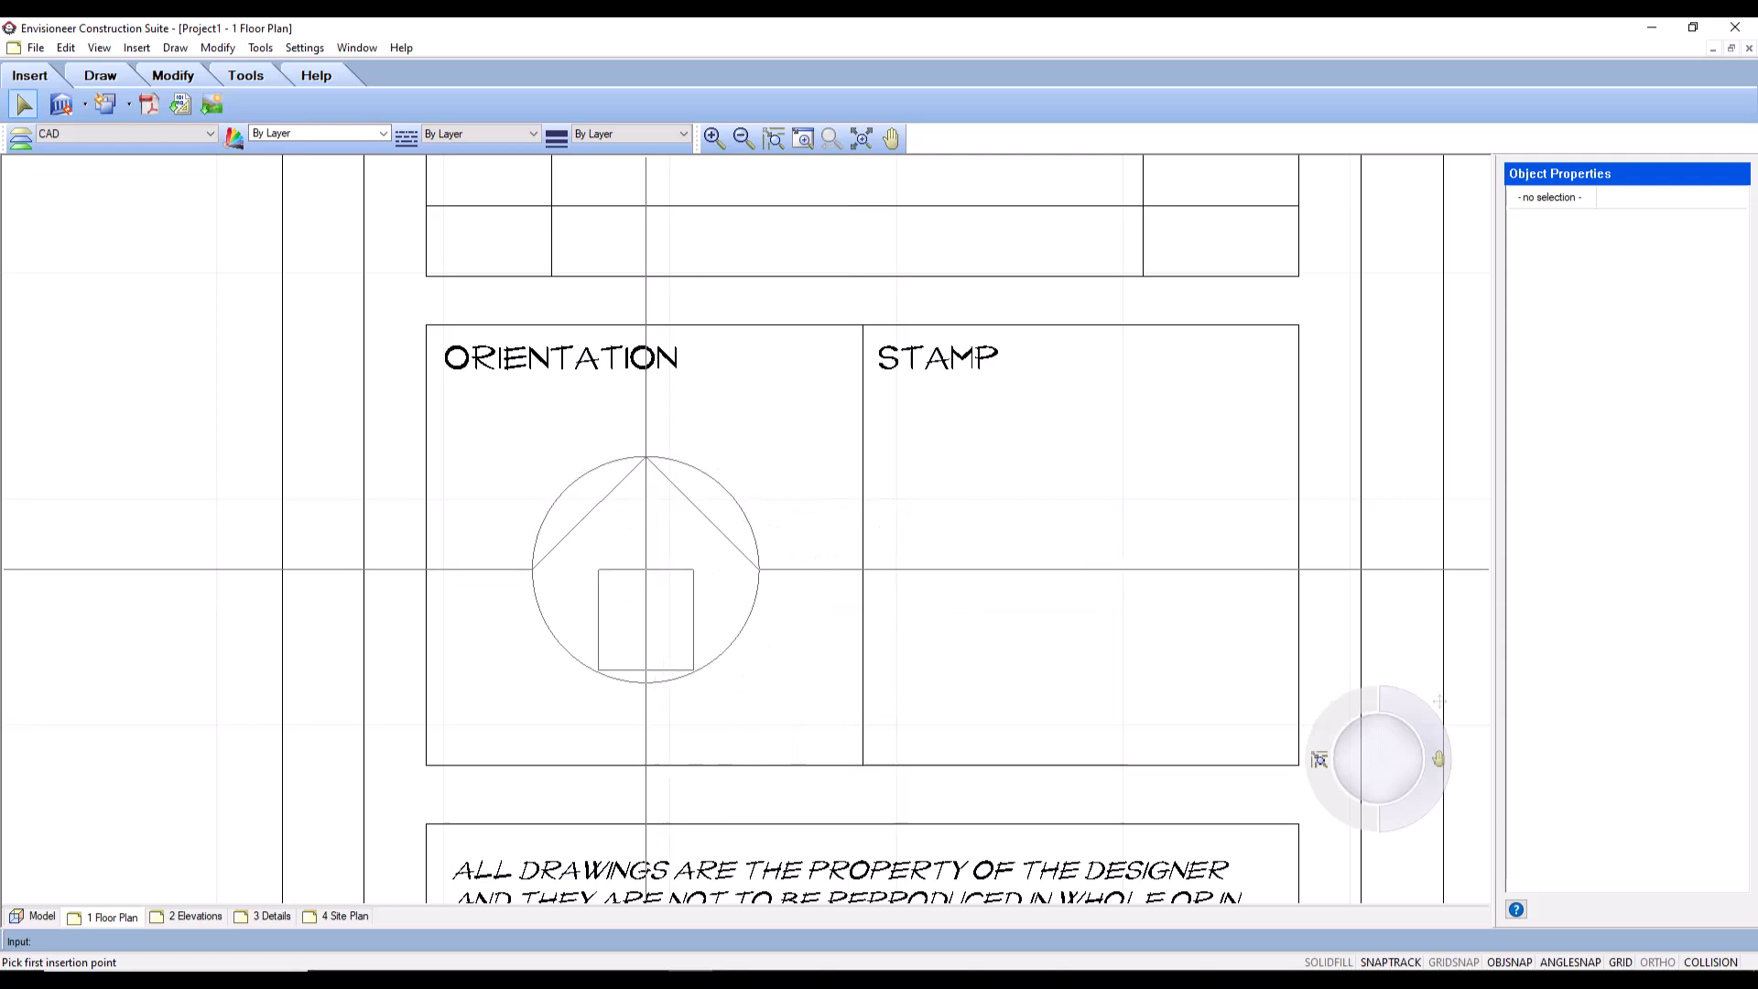
click(640, 571)
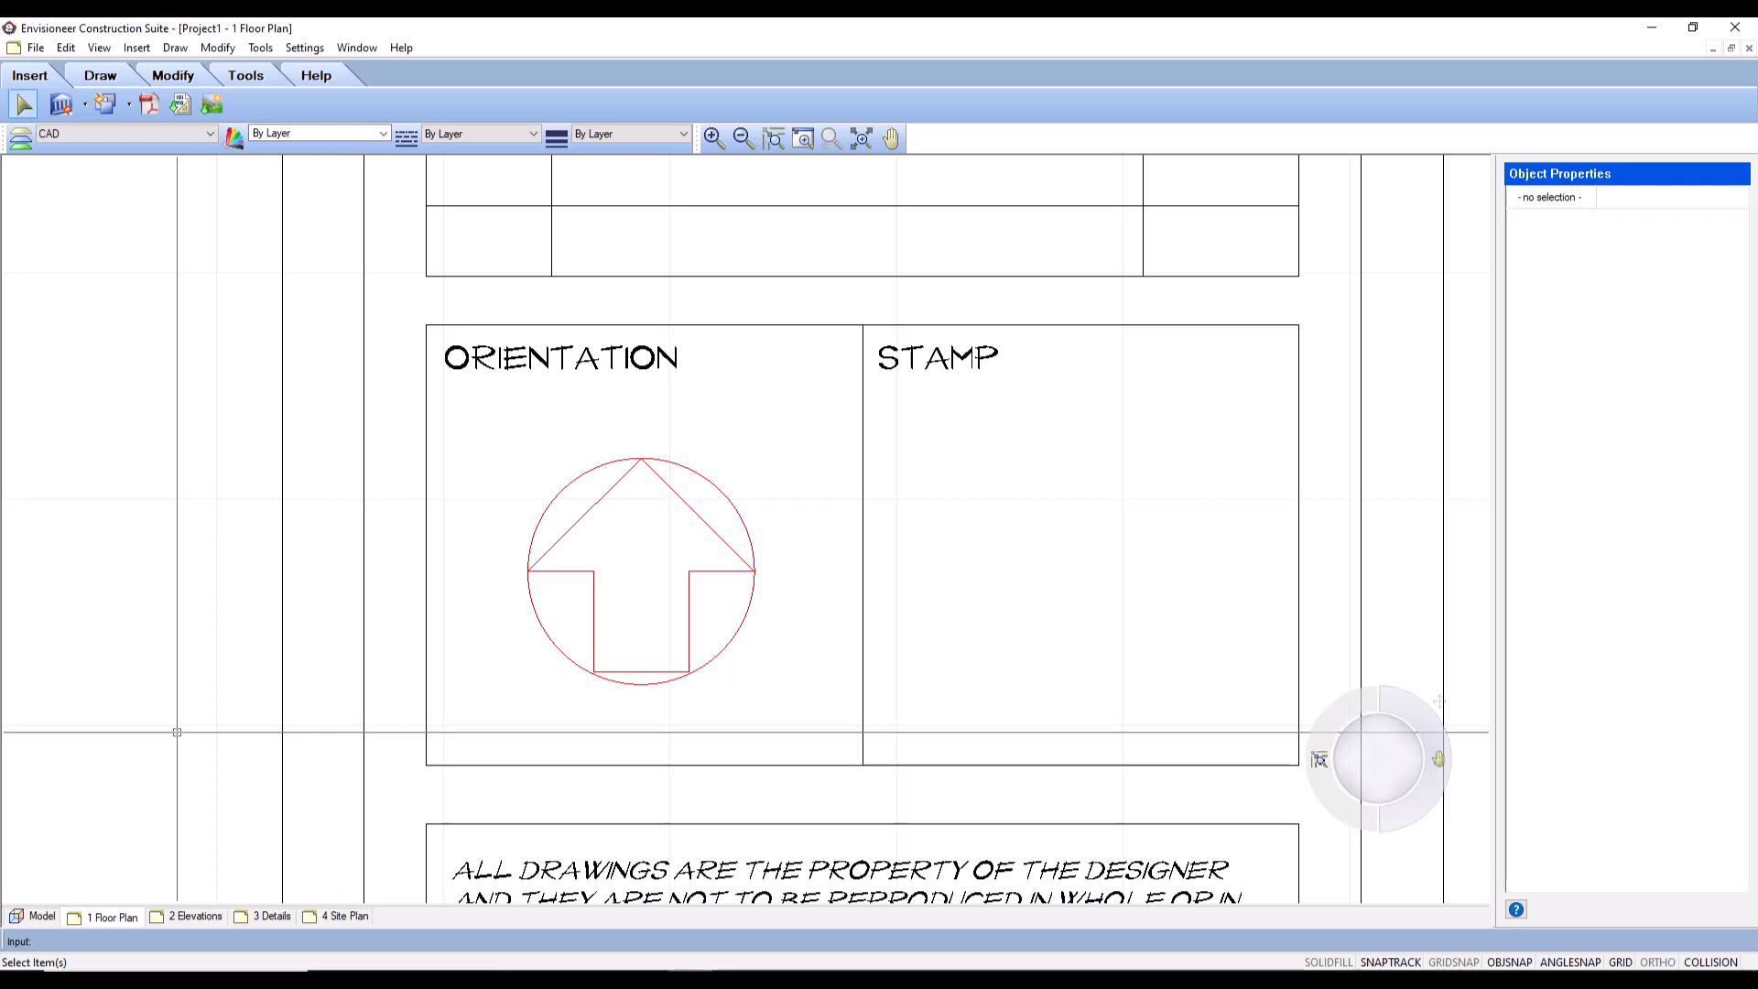
Step: Rotate the north arrow in the ORIENTATION box counterclockwise about its centre so it points up and to the left
click(687, 470)
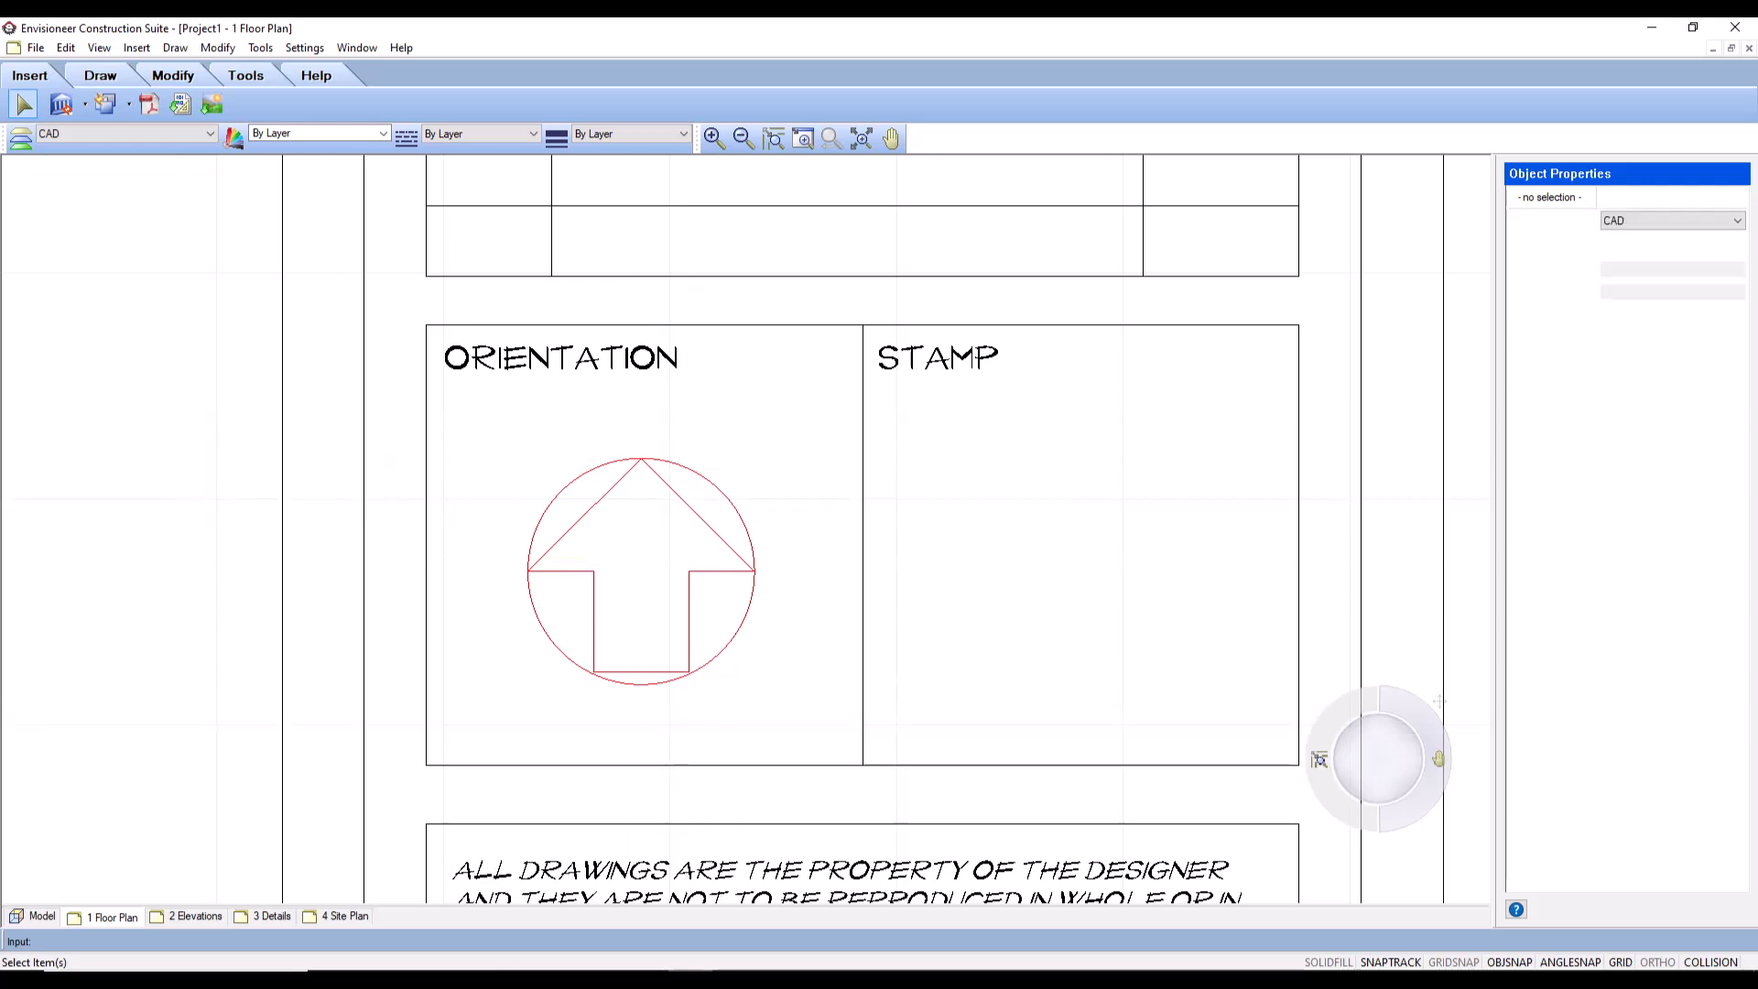
click(172, 75)
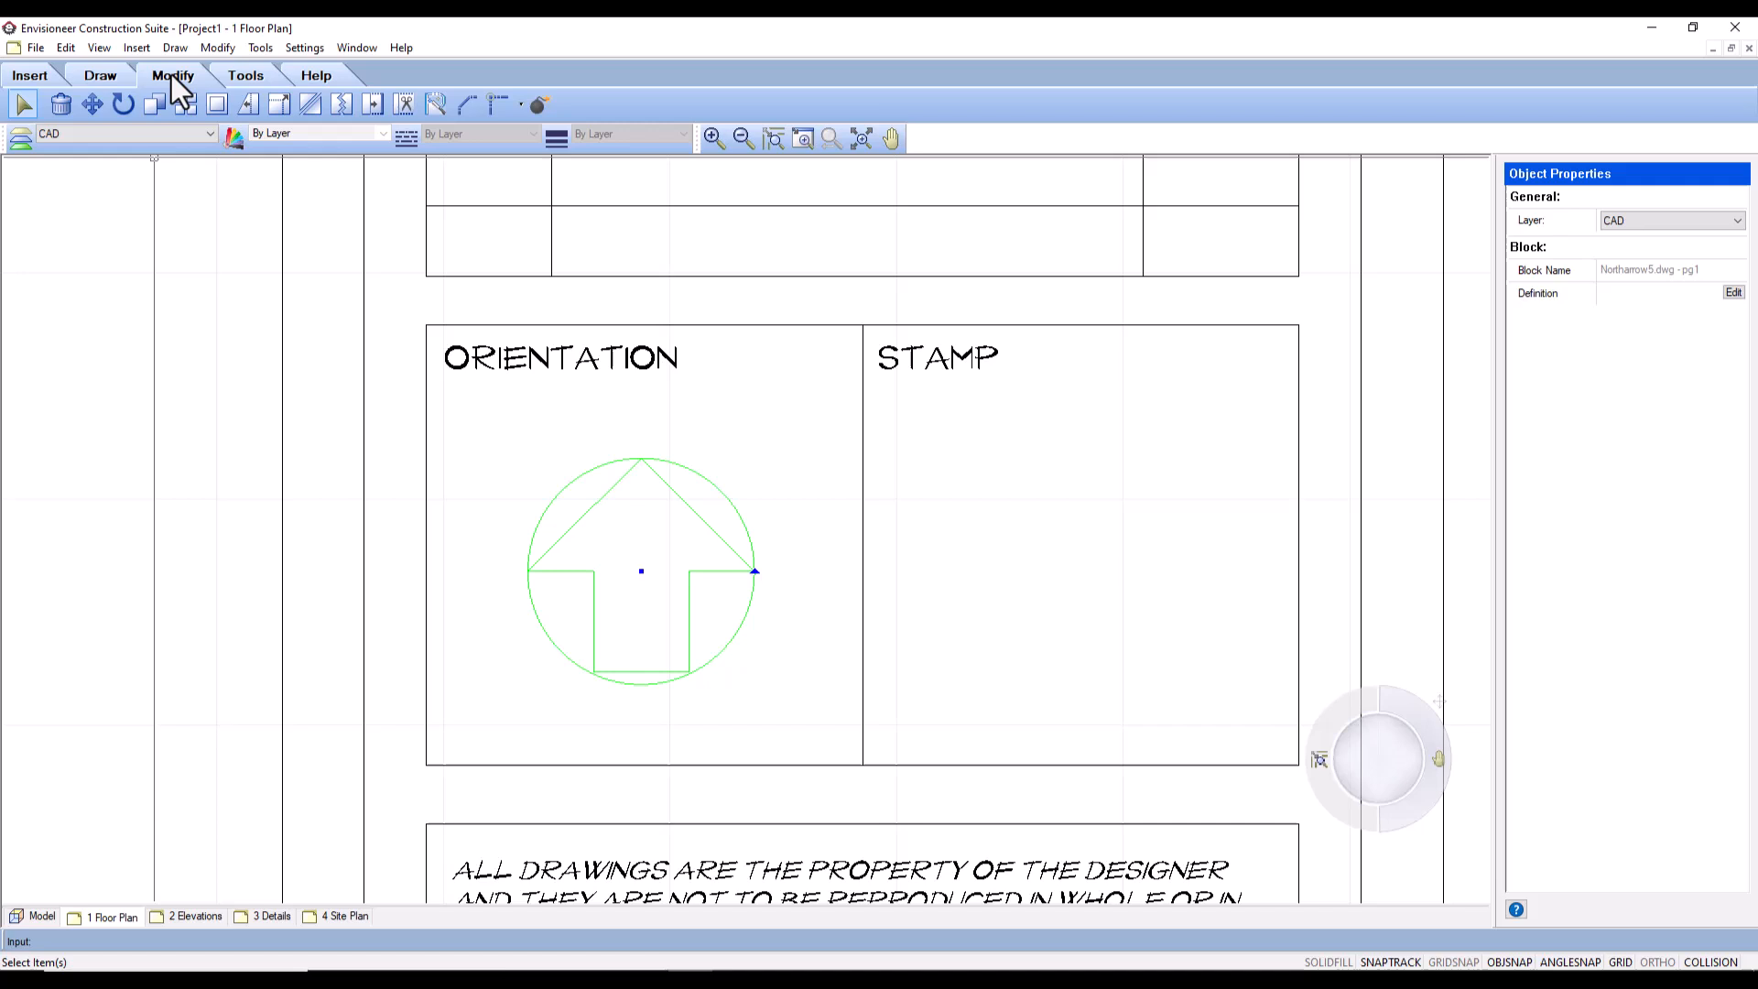
click(124, 103)
click(640, 571)
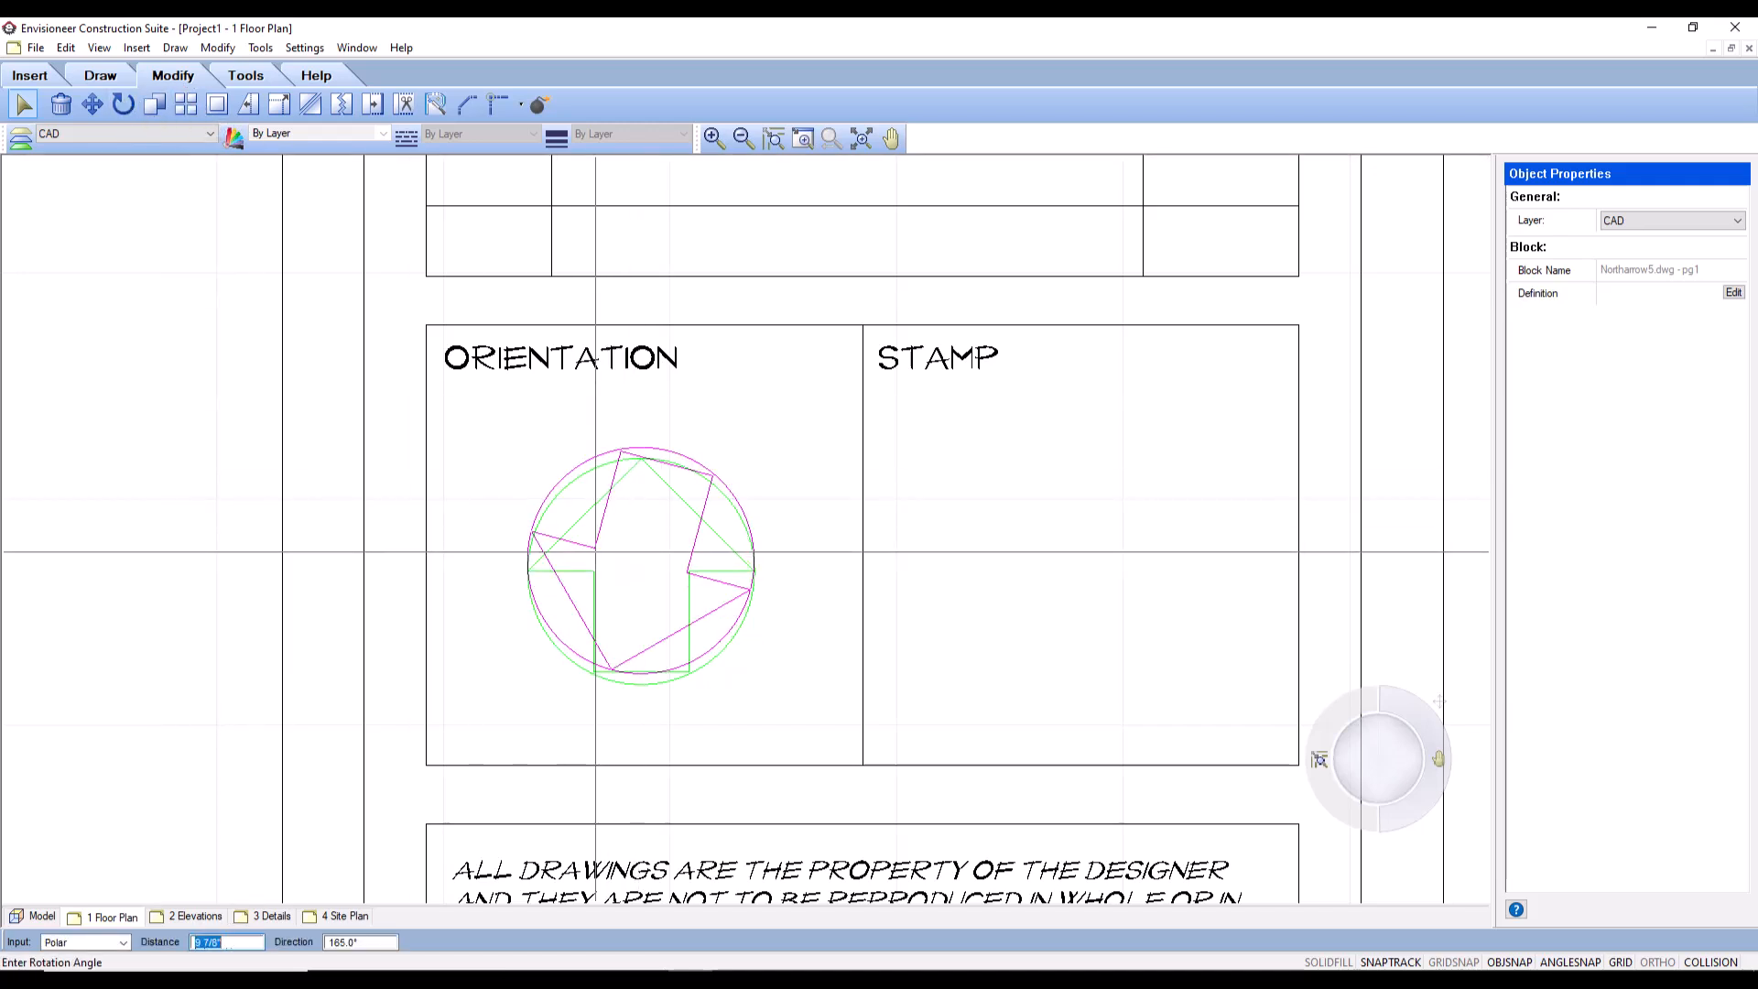
click(557, 619)
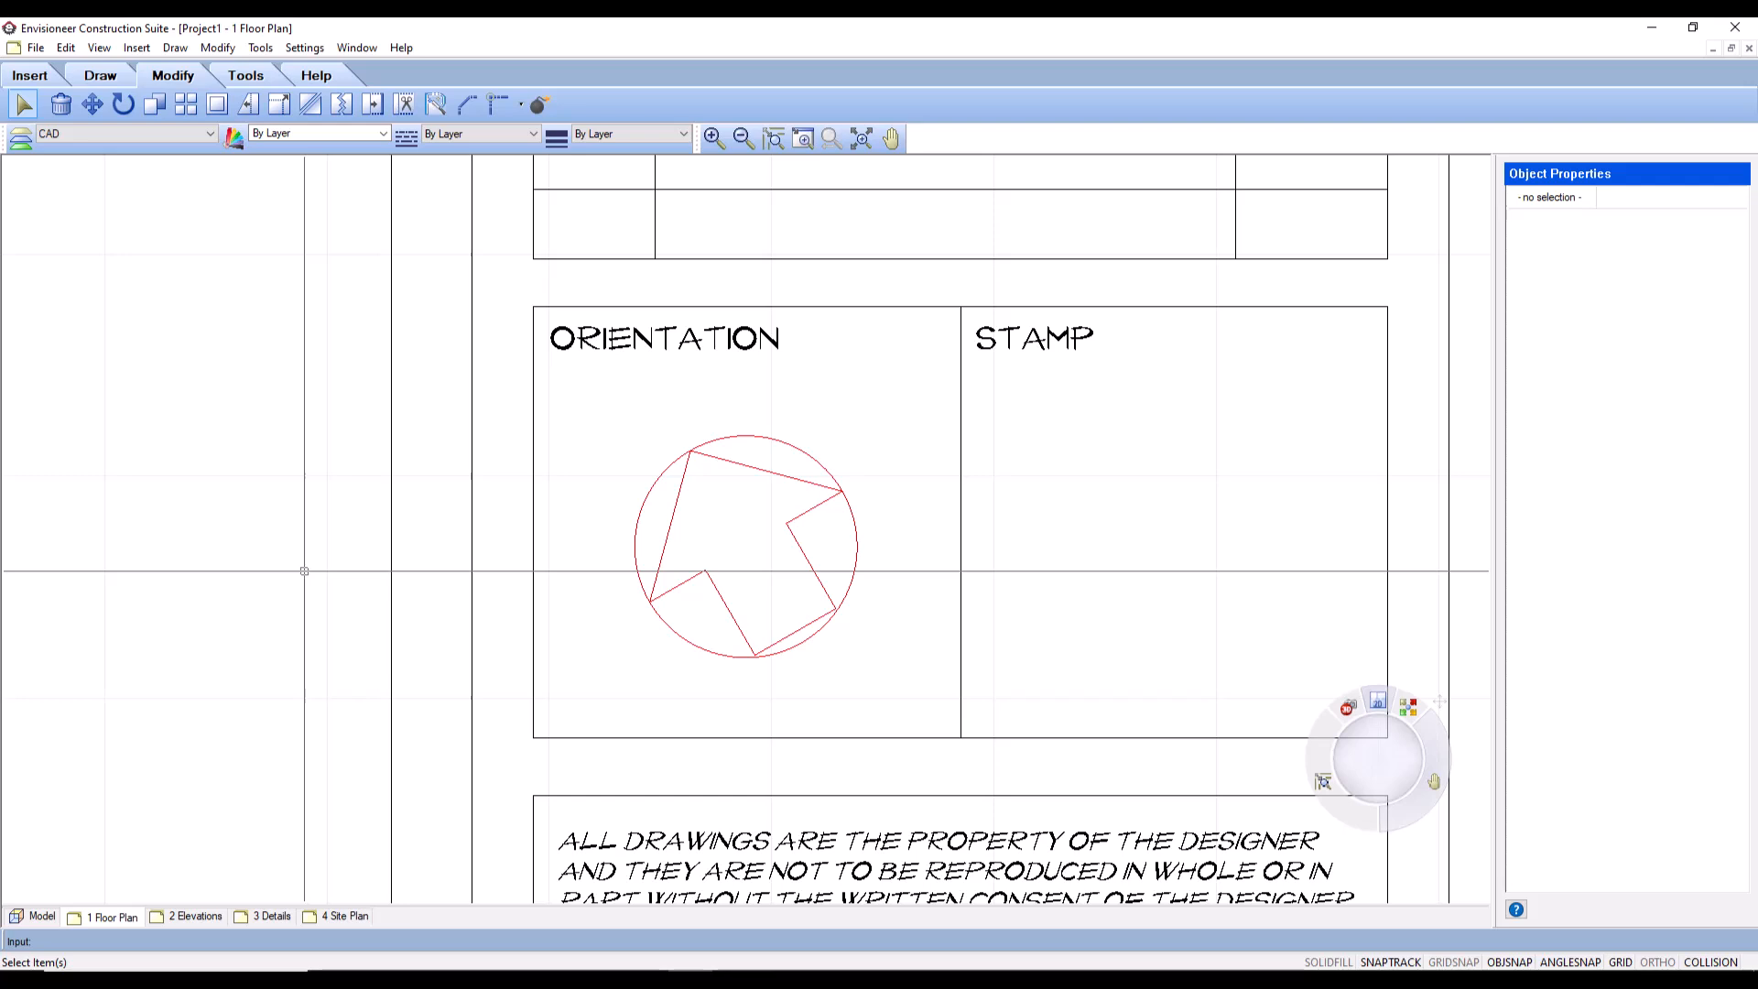
Step: Add a new worksheet and draw a vertical line straight down in it, 4'-0" long at 270°
right_click(101, 919)
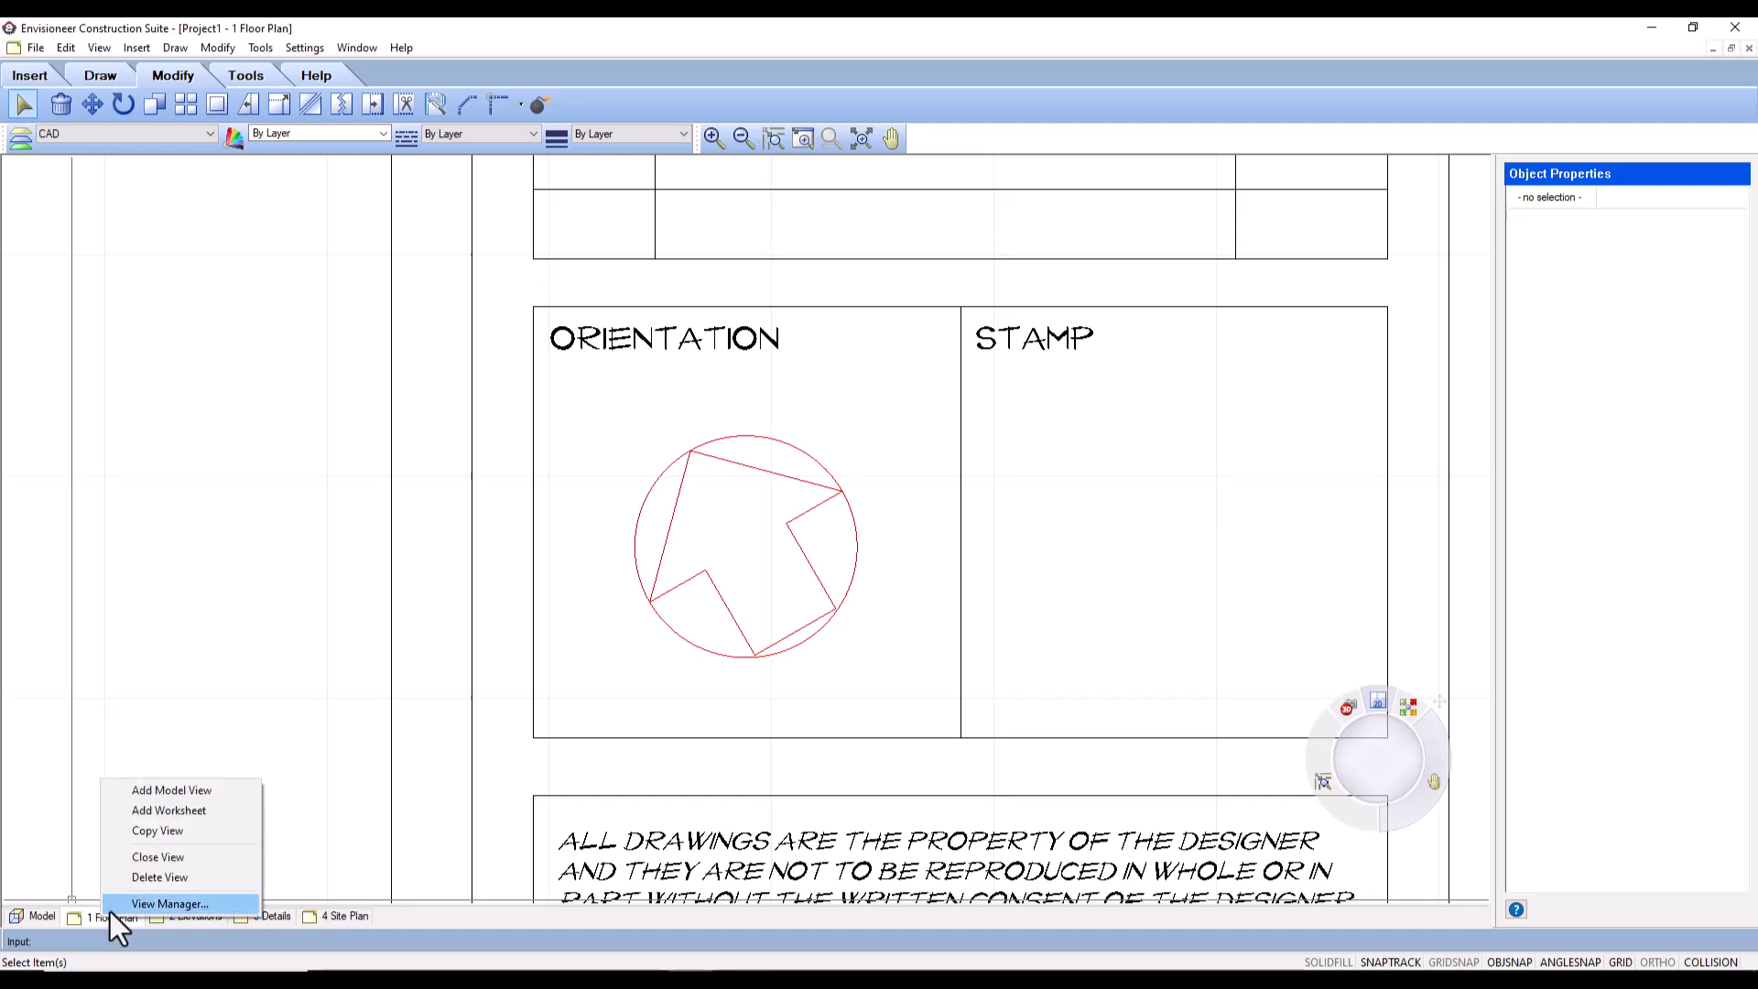
click(183, 814)
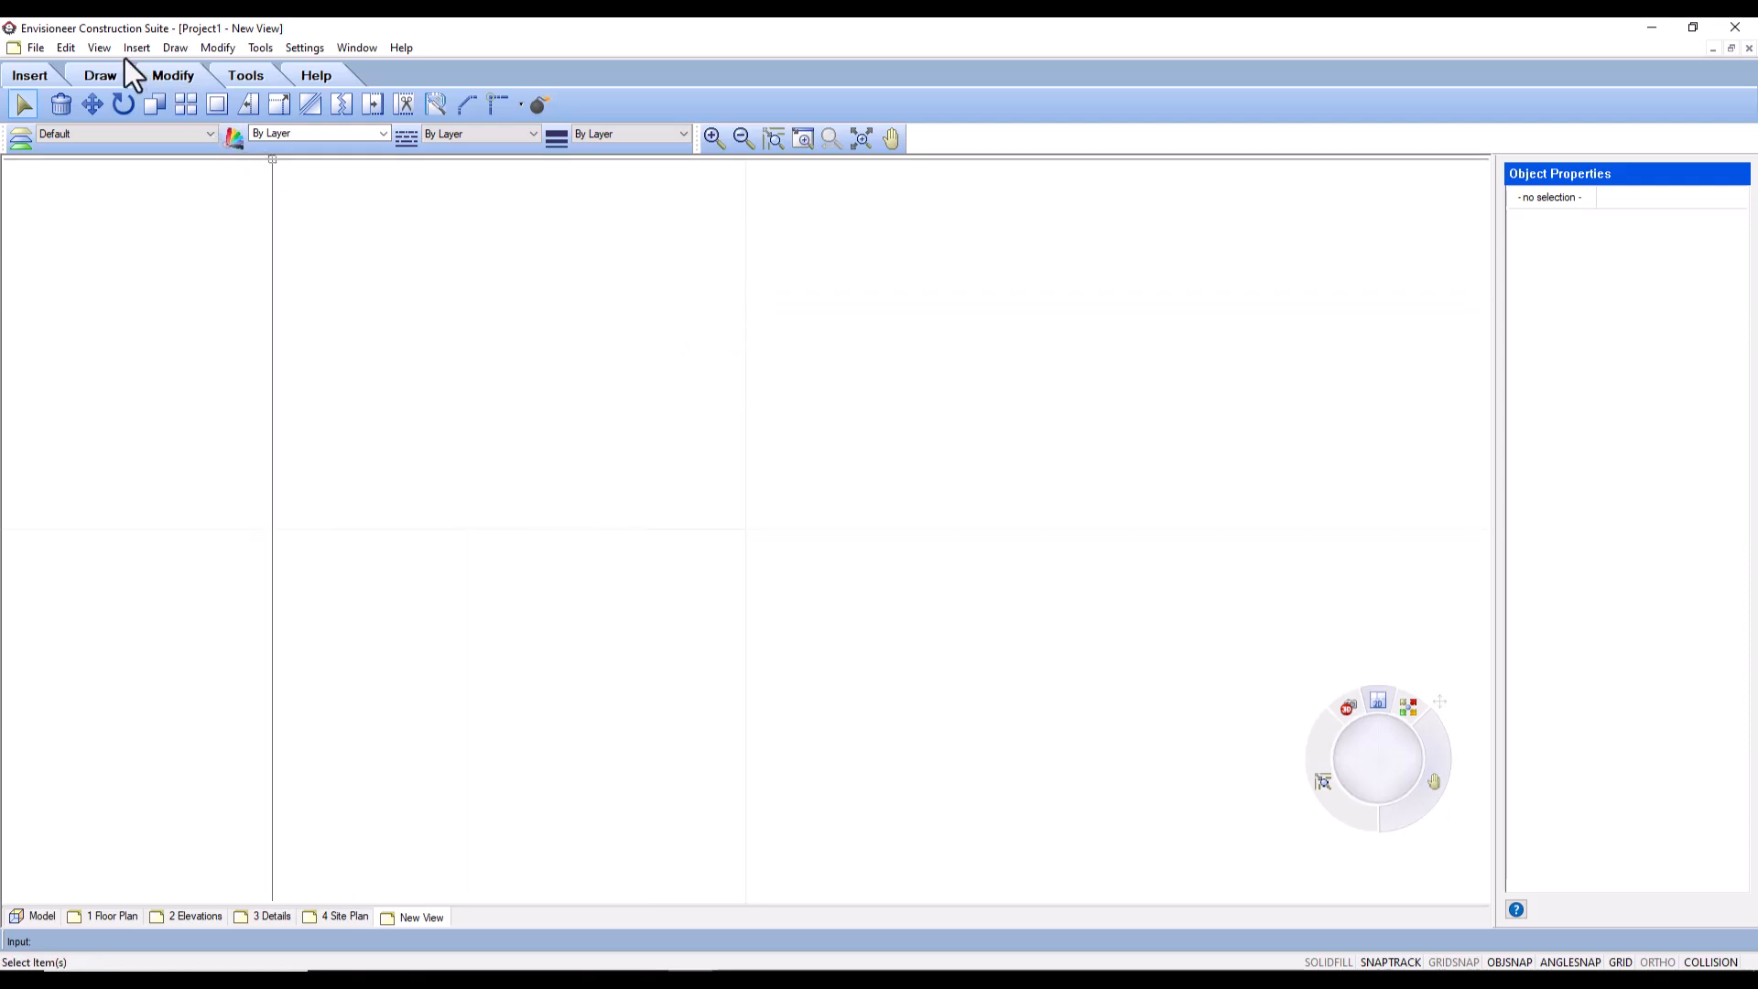
click(103, 75)
click(61, 106)
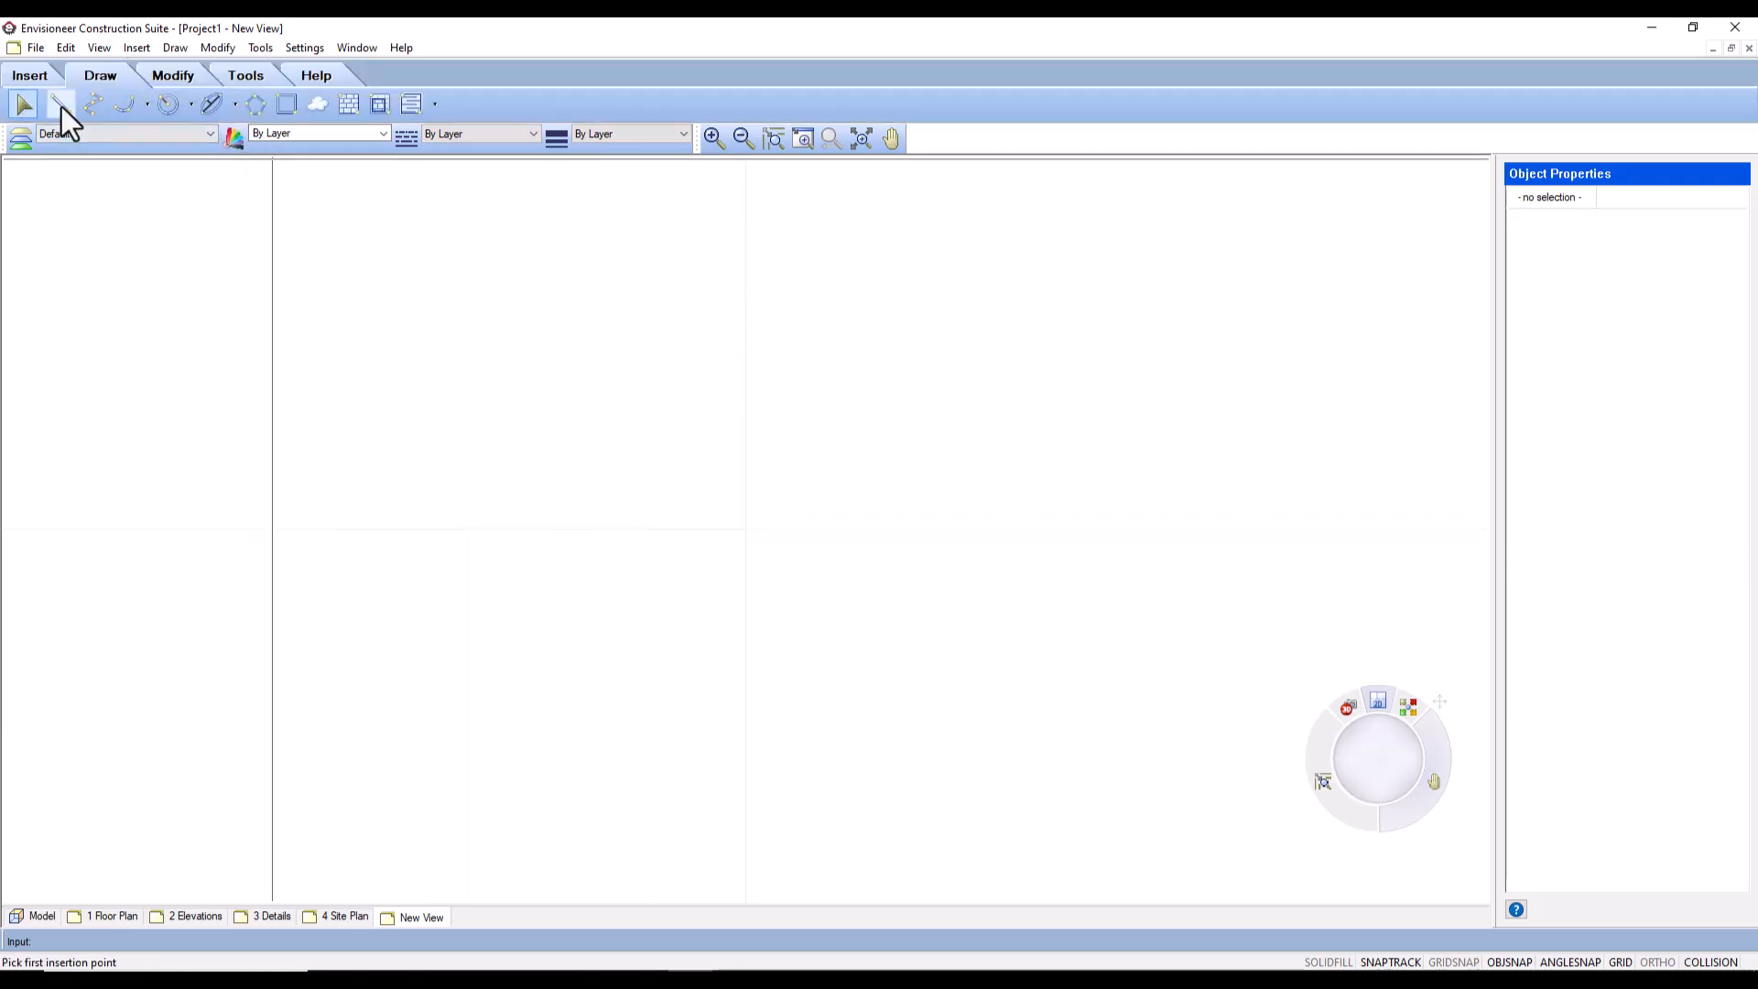
click(581, 277)
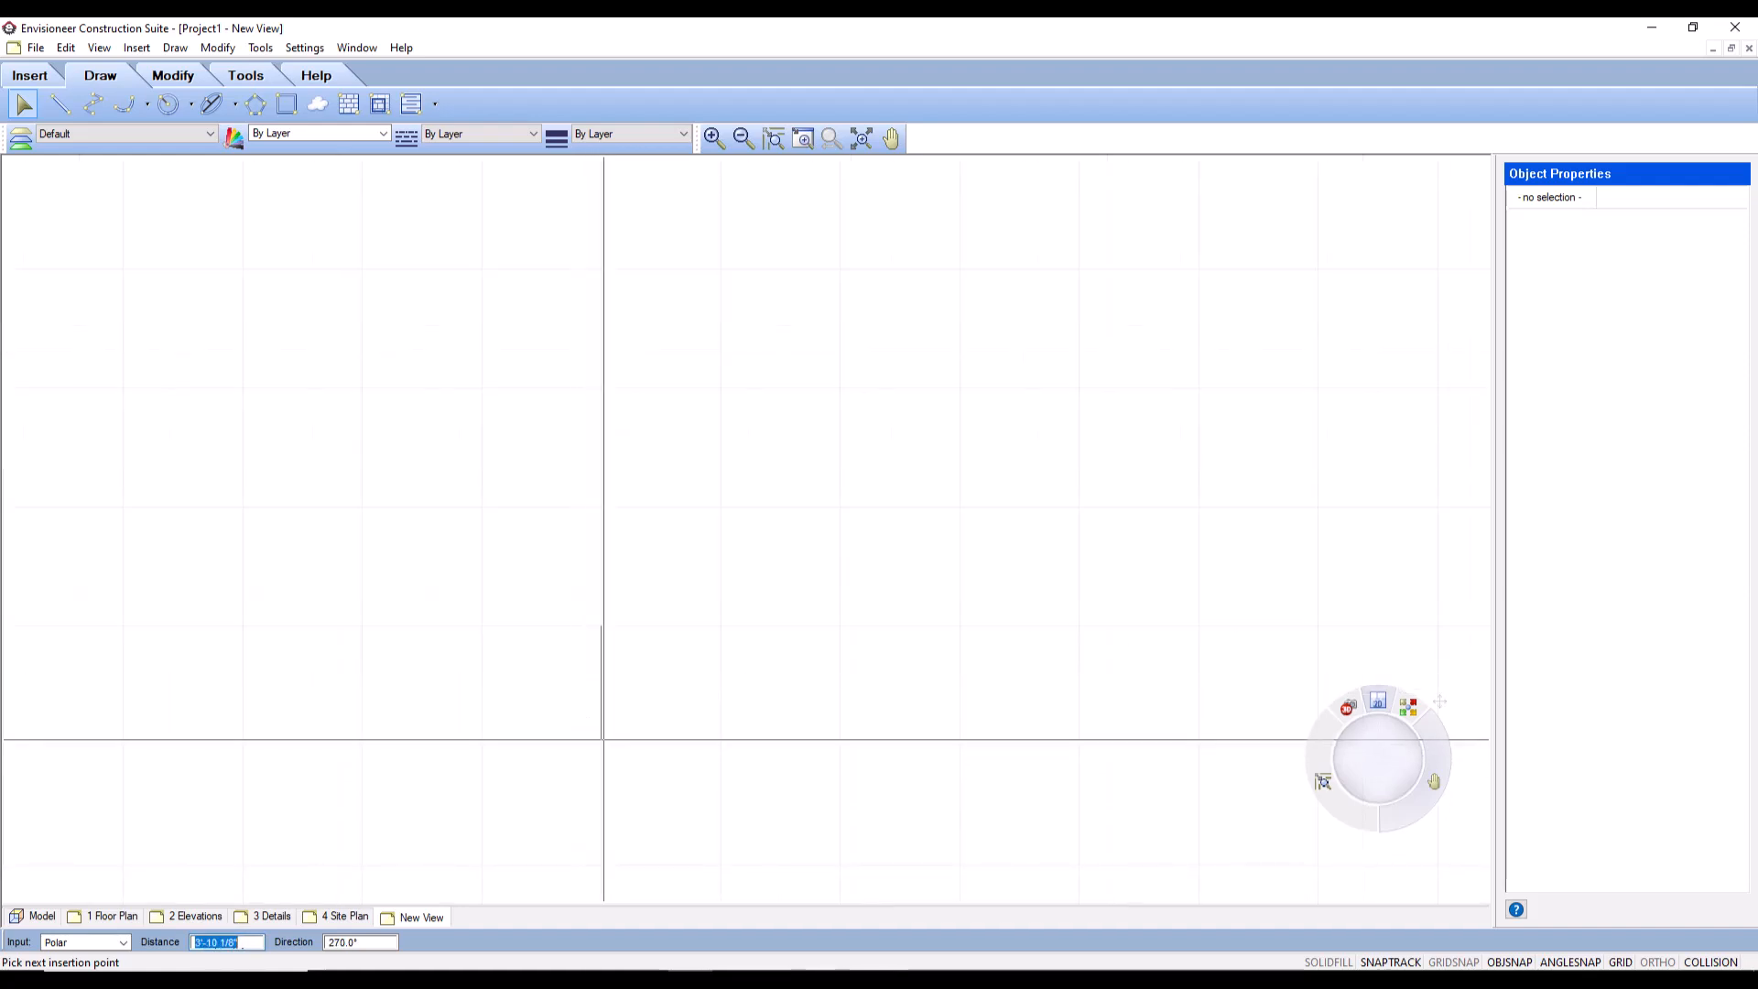
text(4)
key(Return)
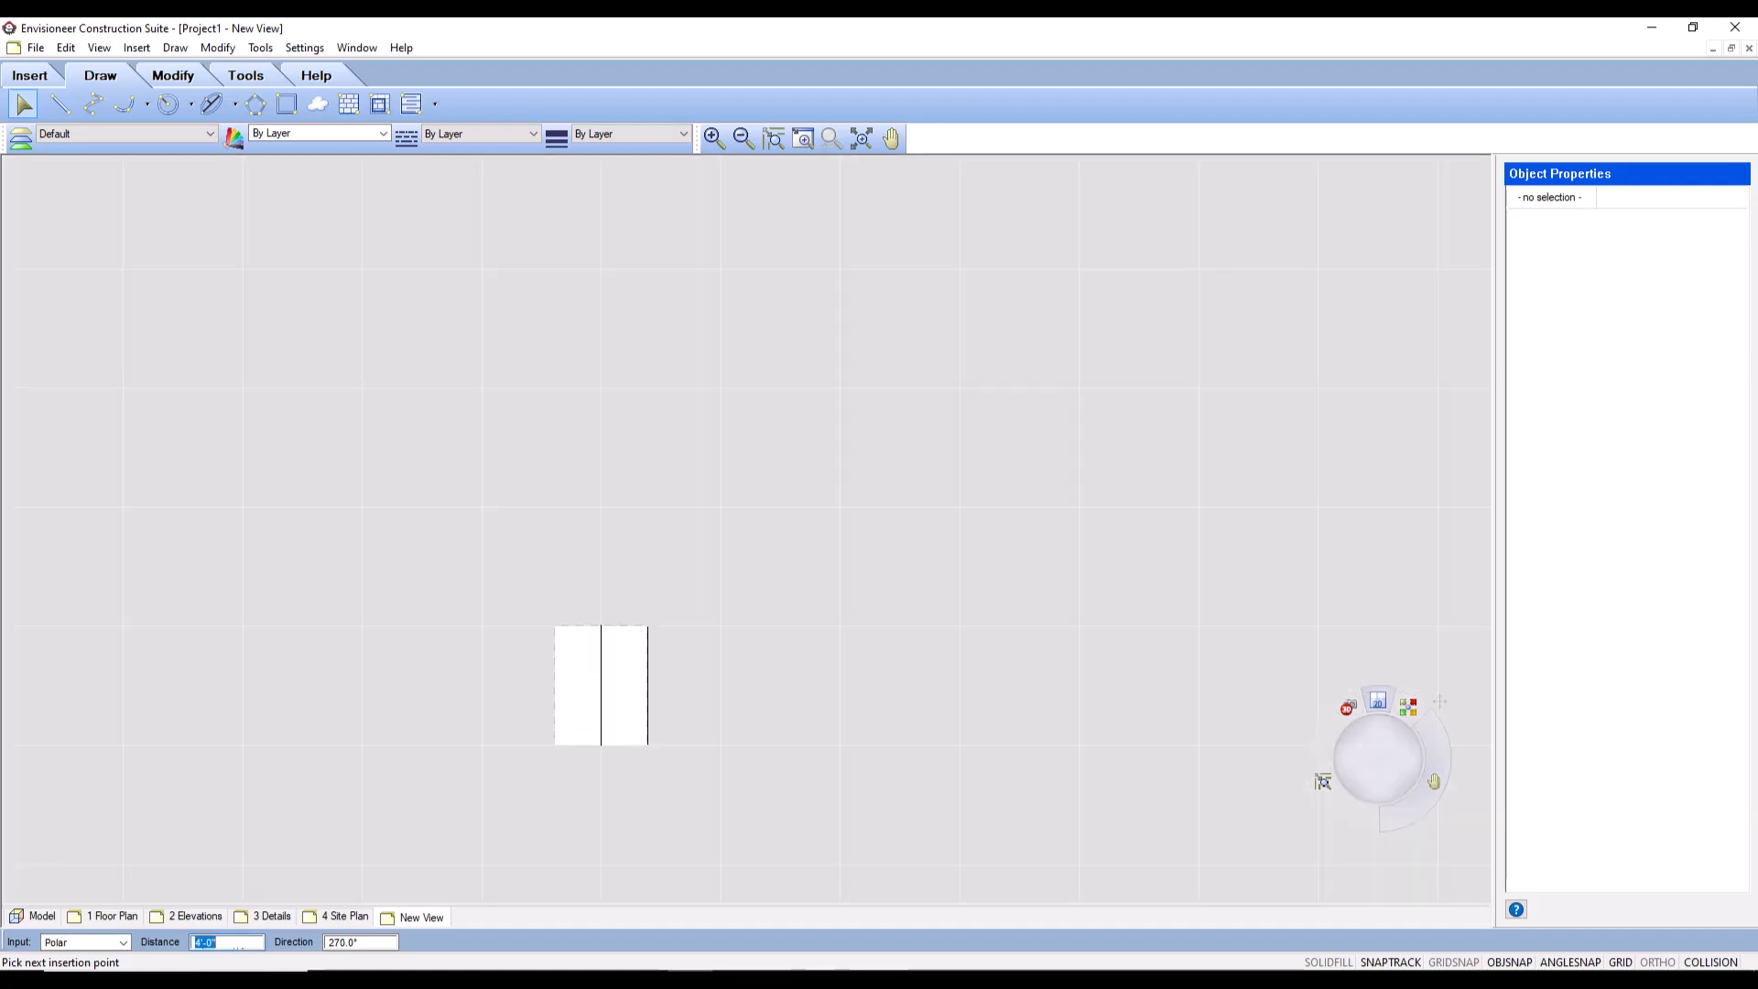
Step: Draw a half arrowhead from the vertical line's upper end: a 2'-0" line at 255° and a short slanted line back to the vertical
scroll(580, 772, up, 4)
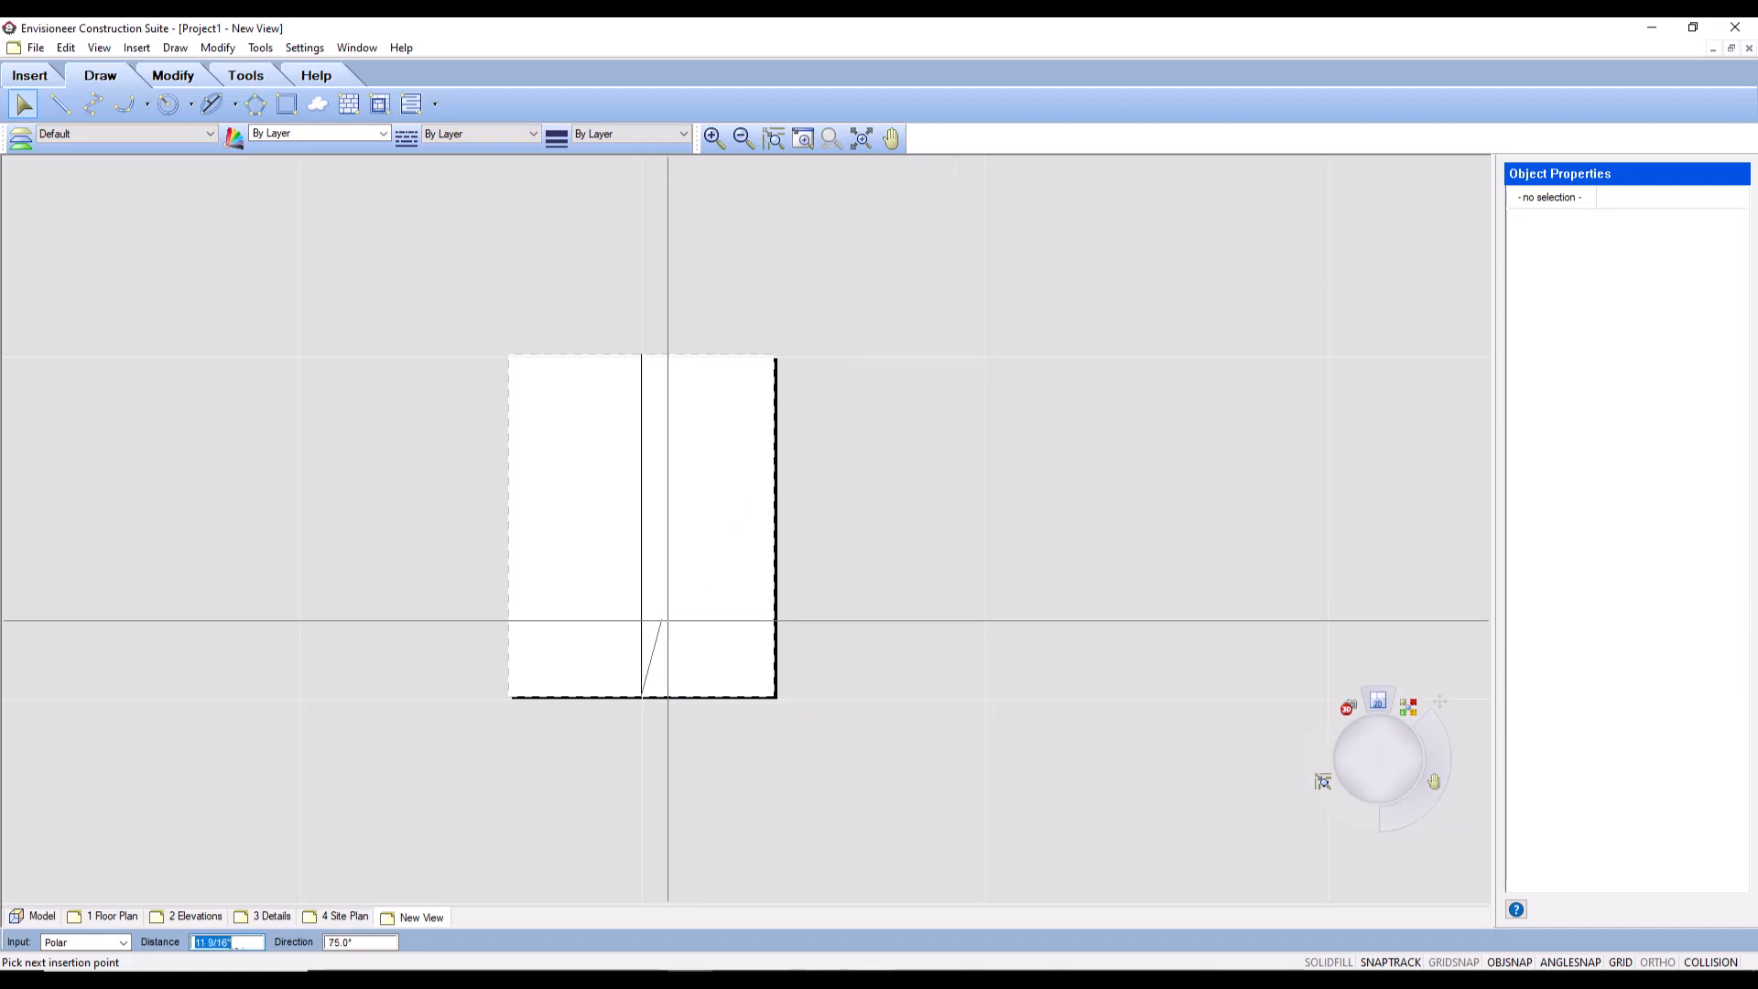
right_click(623, 646)
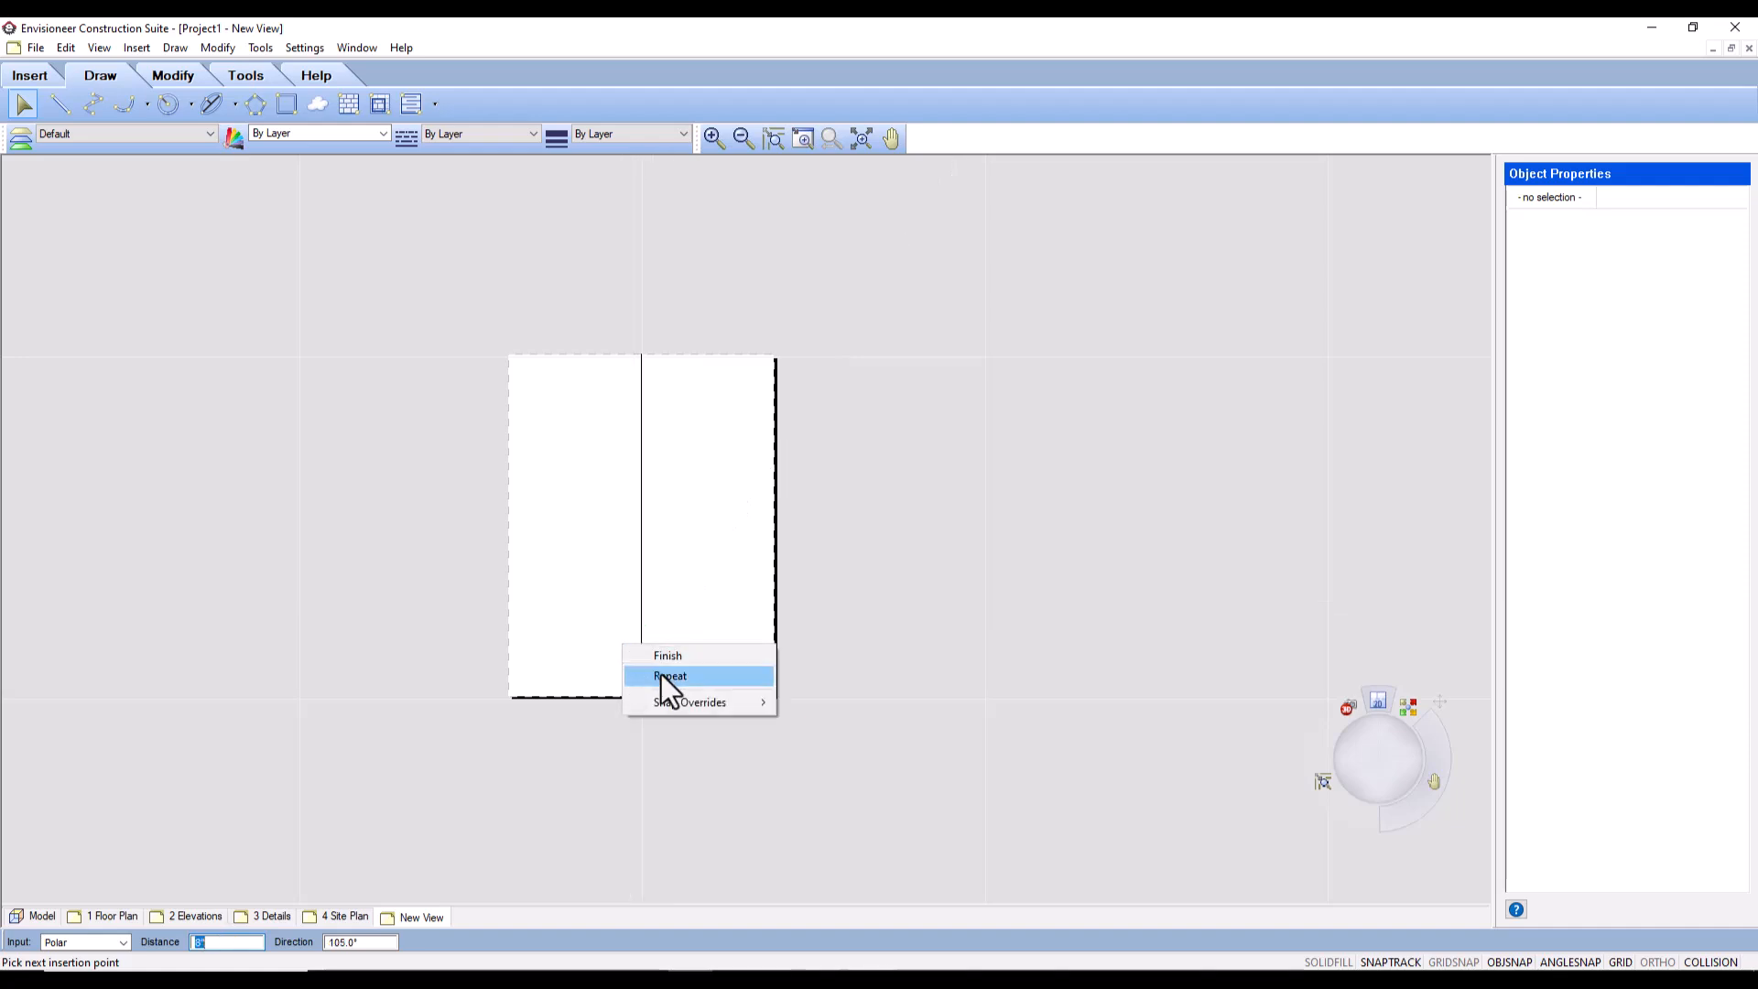
click(657, 676)
scroll(650, 371, up, 3)
click(631, 353)
scroll(586, 416, down, 3)
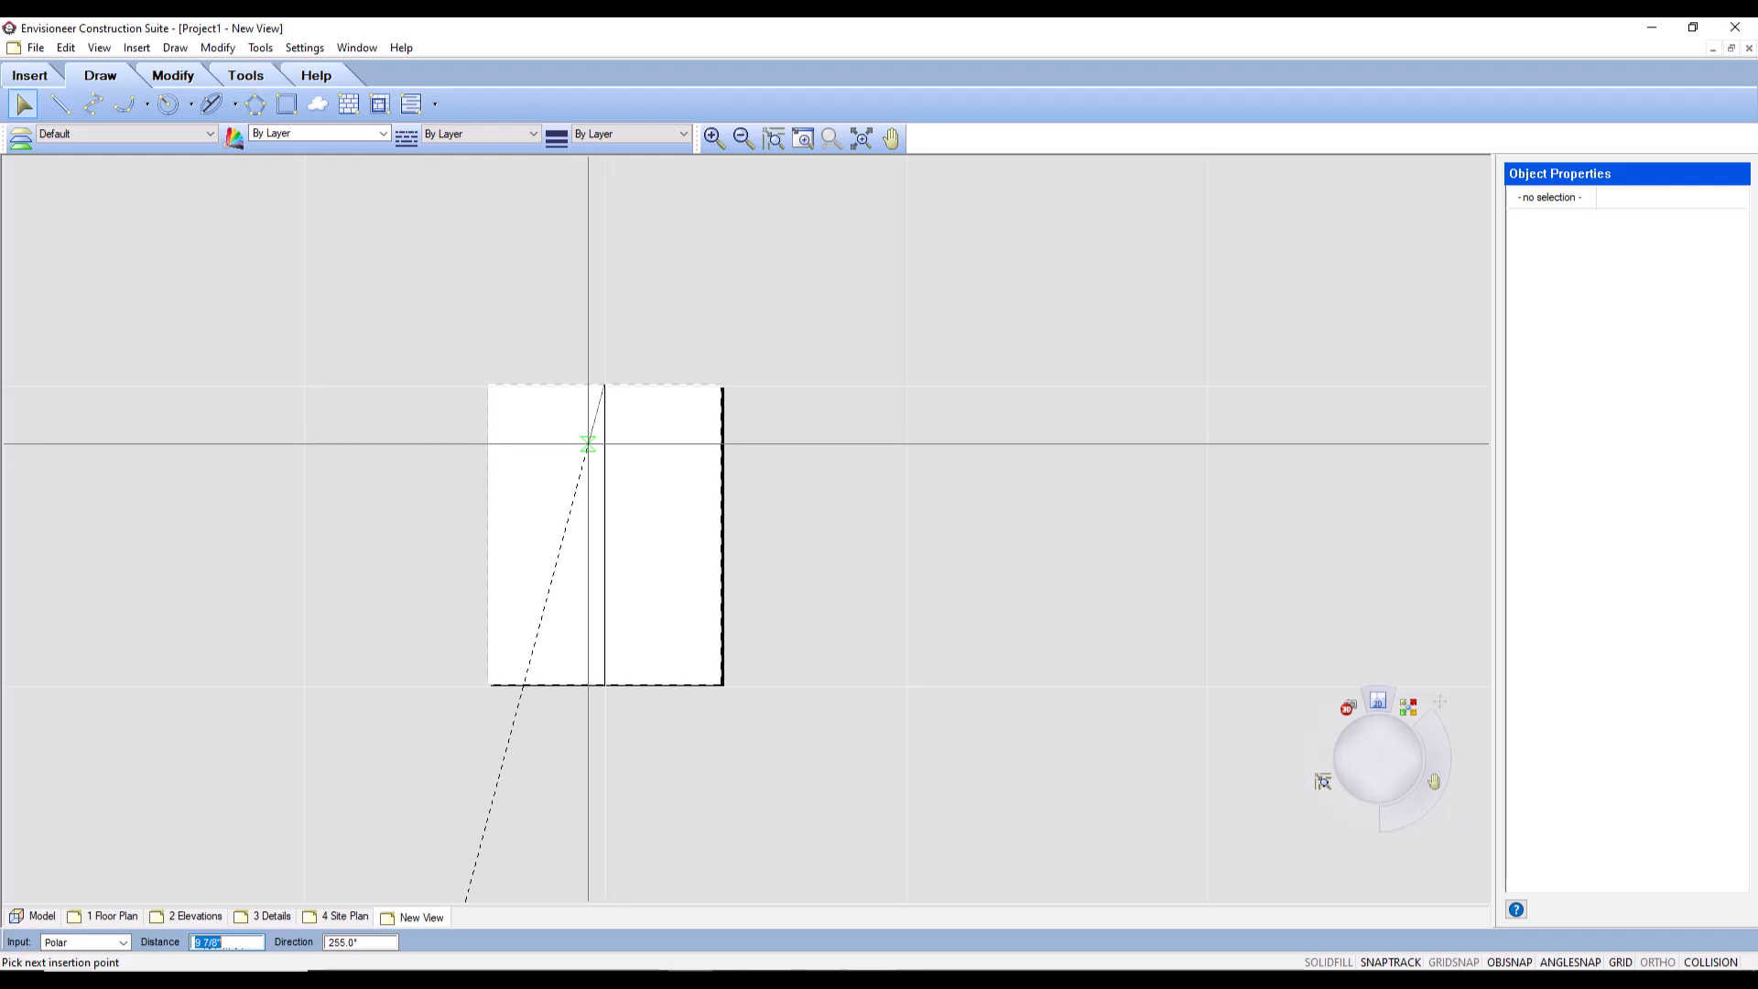
scroll(578, 437, up, 3)
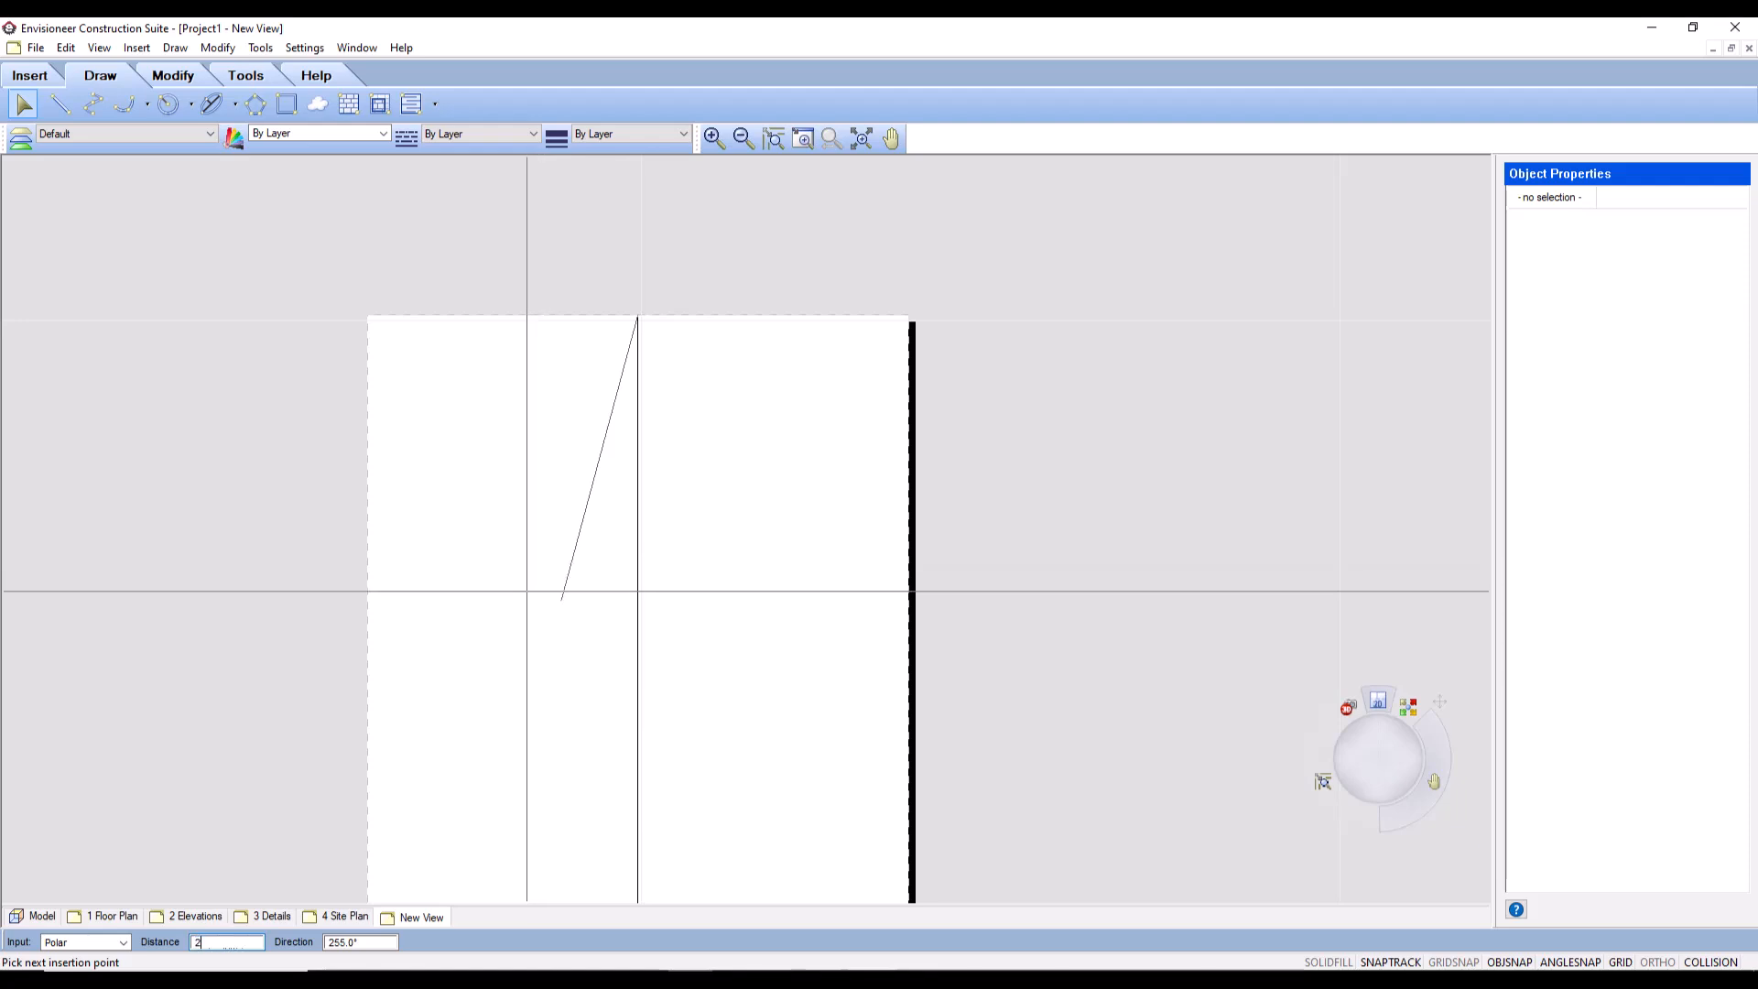
click(547, 651)
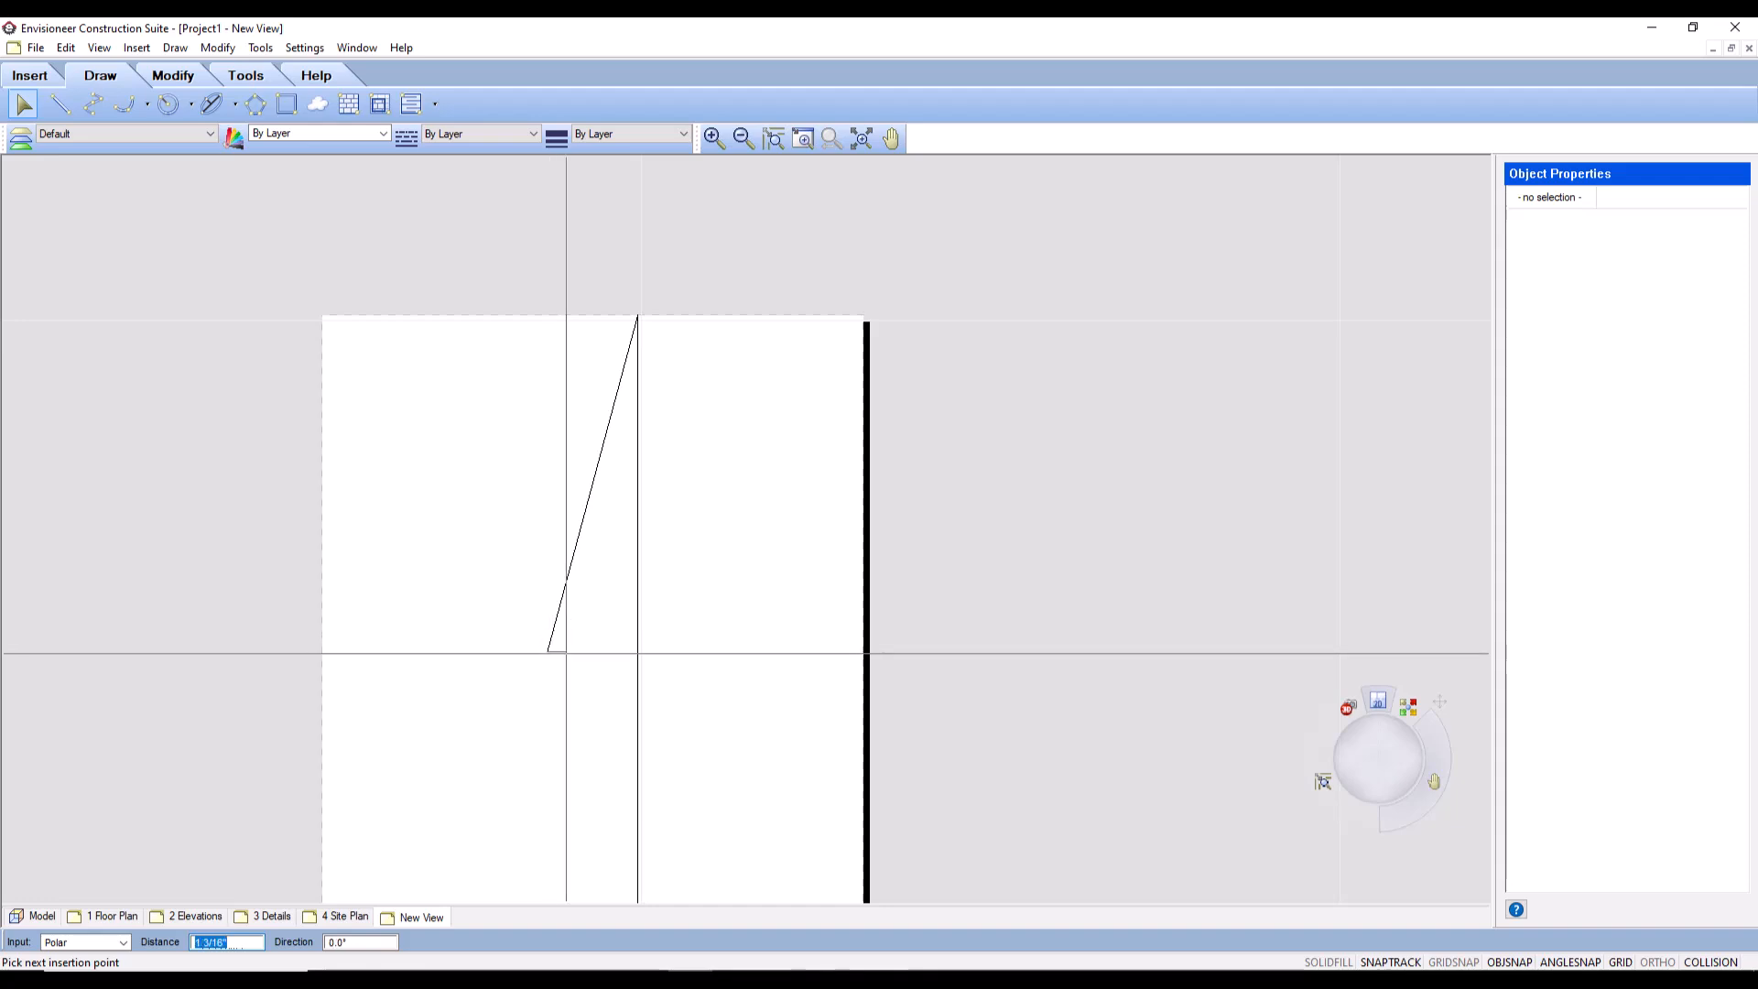
click(638, 600)
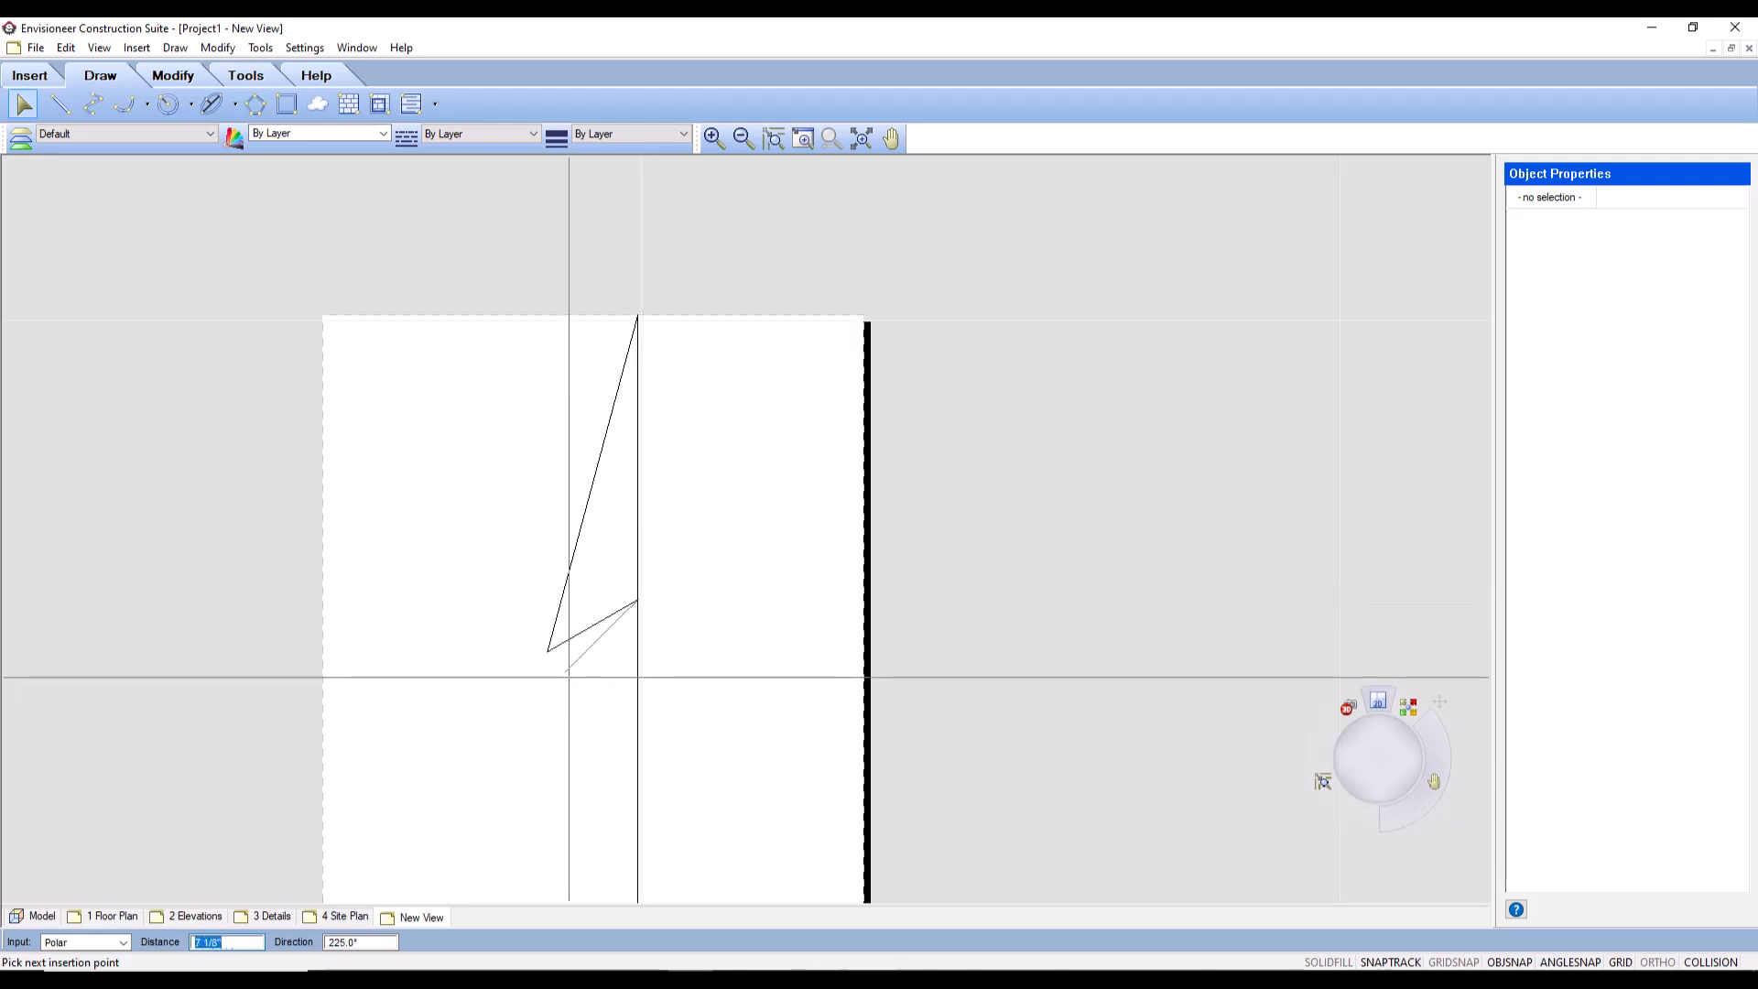
scroll(673, 611, up, 4)
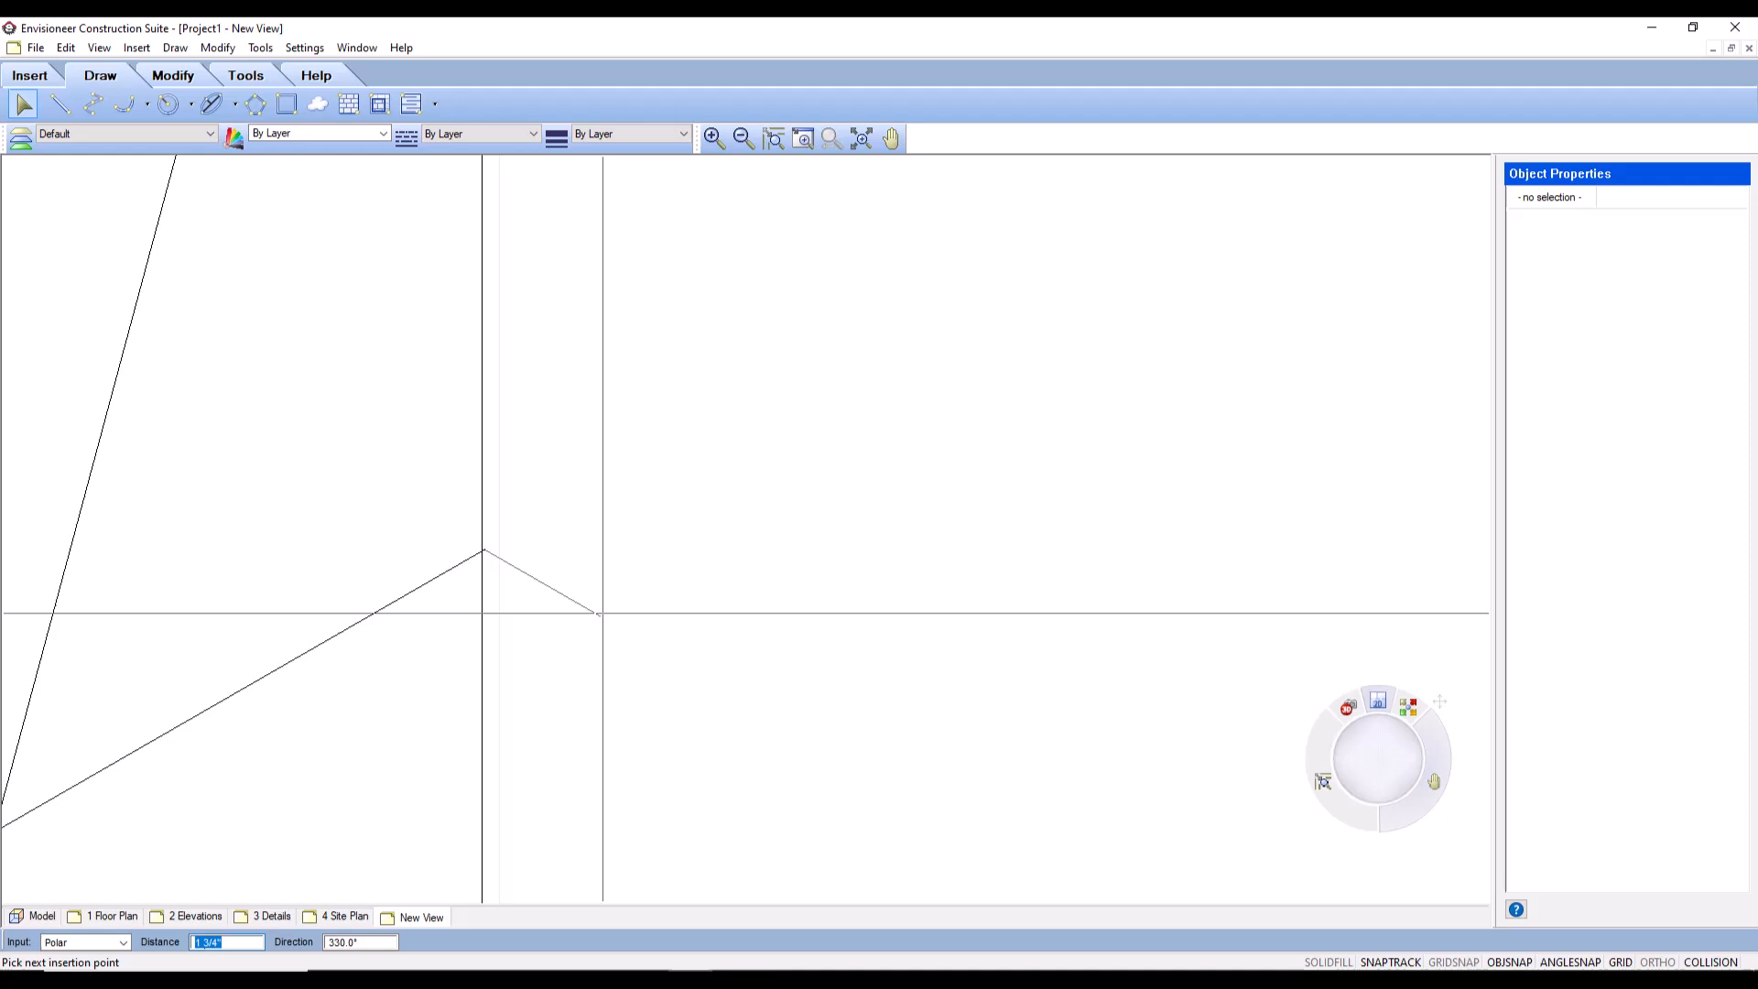
right_click(465, 580)
click(500, 594)
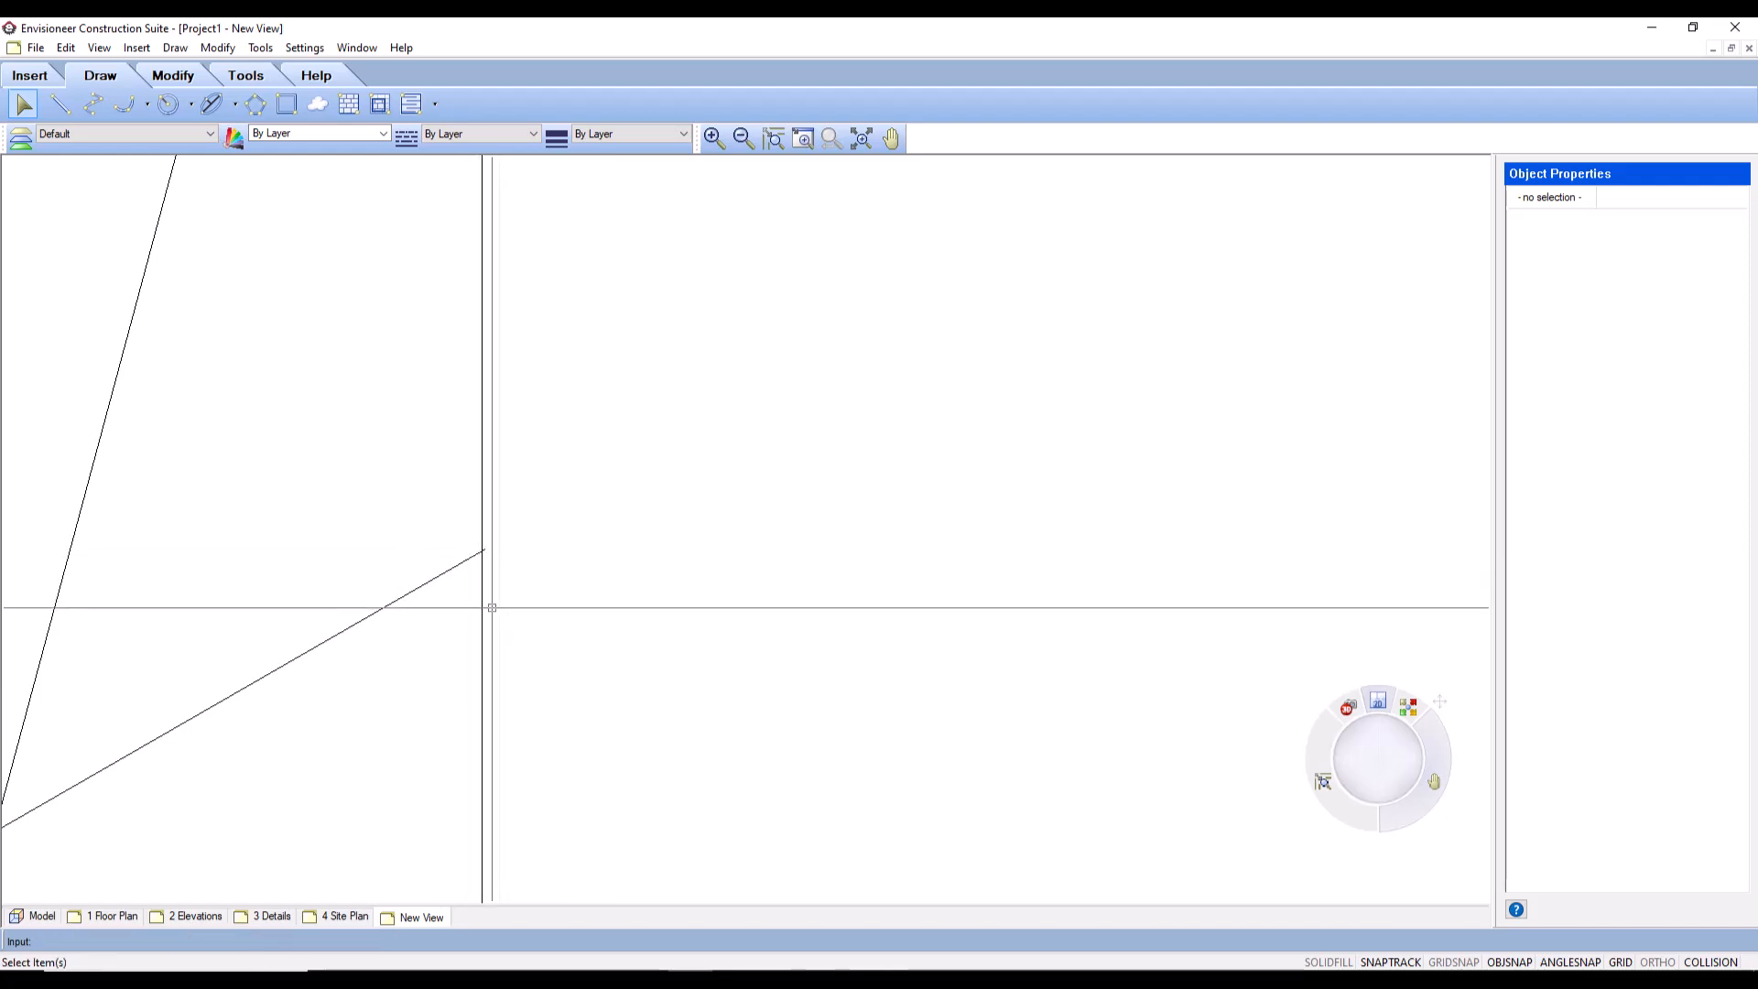
Step: Trim the overshooting end of the short slanted arrowhead line against the vertical line
click(482, 589)
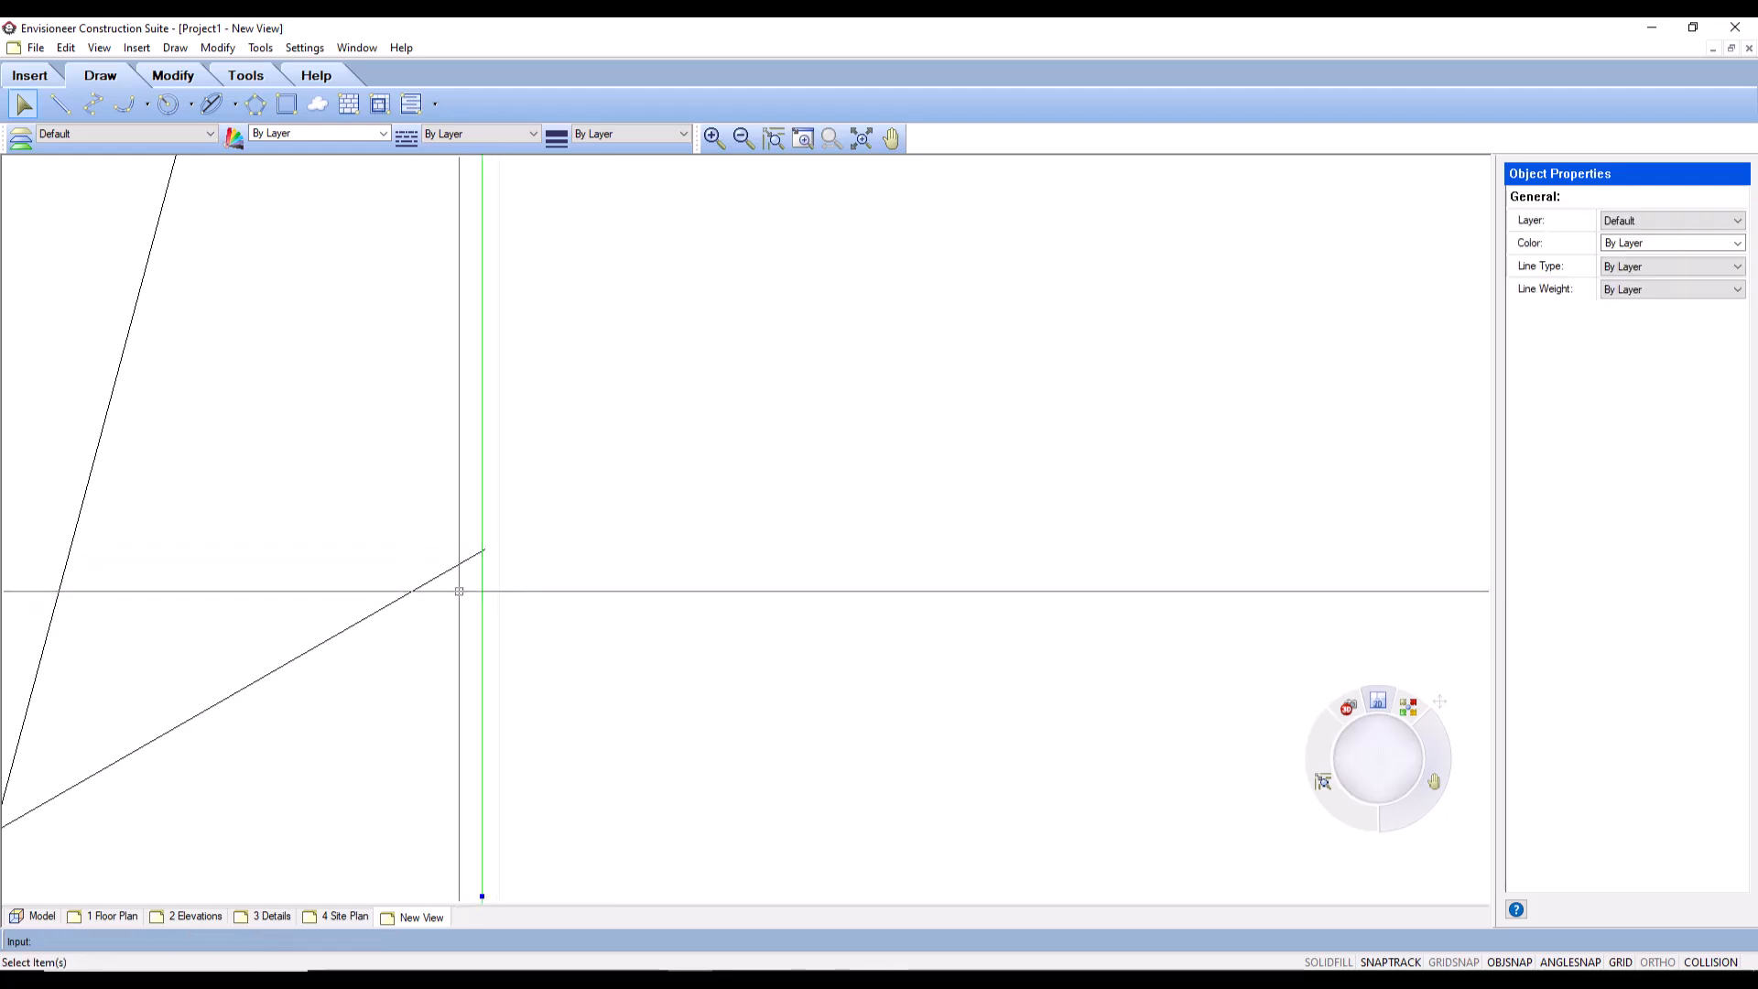
scroll(455, 591, up, 2)
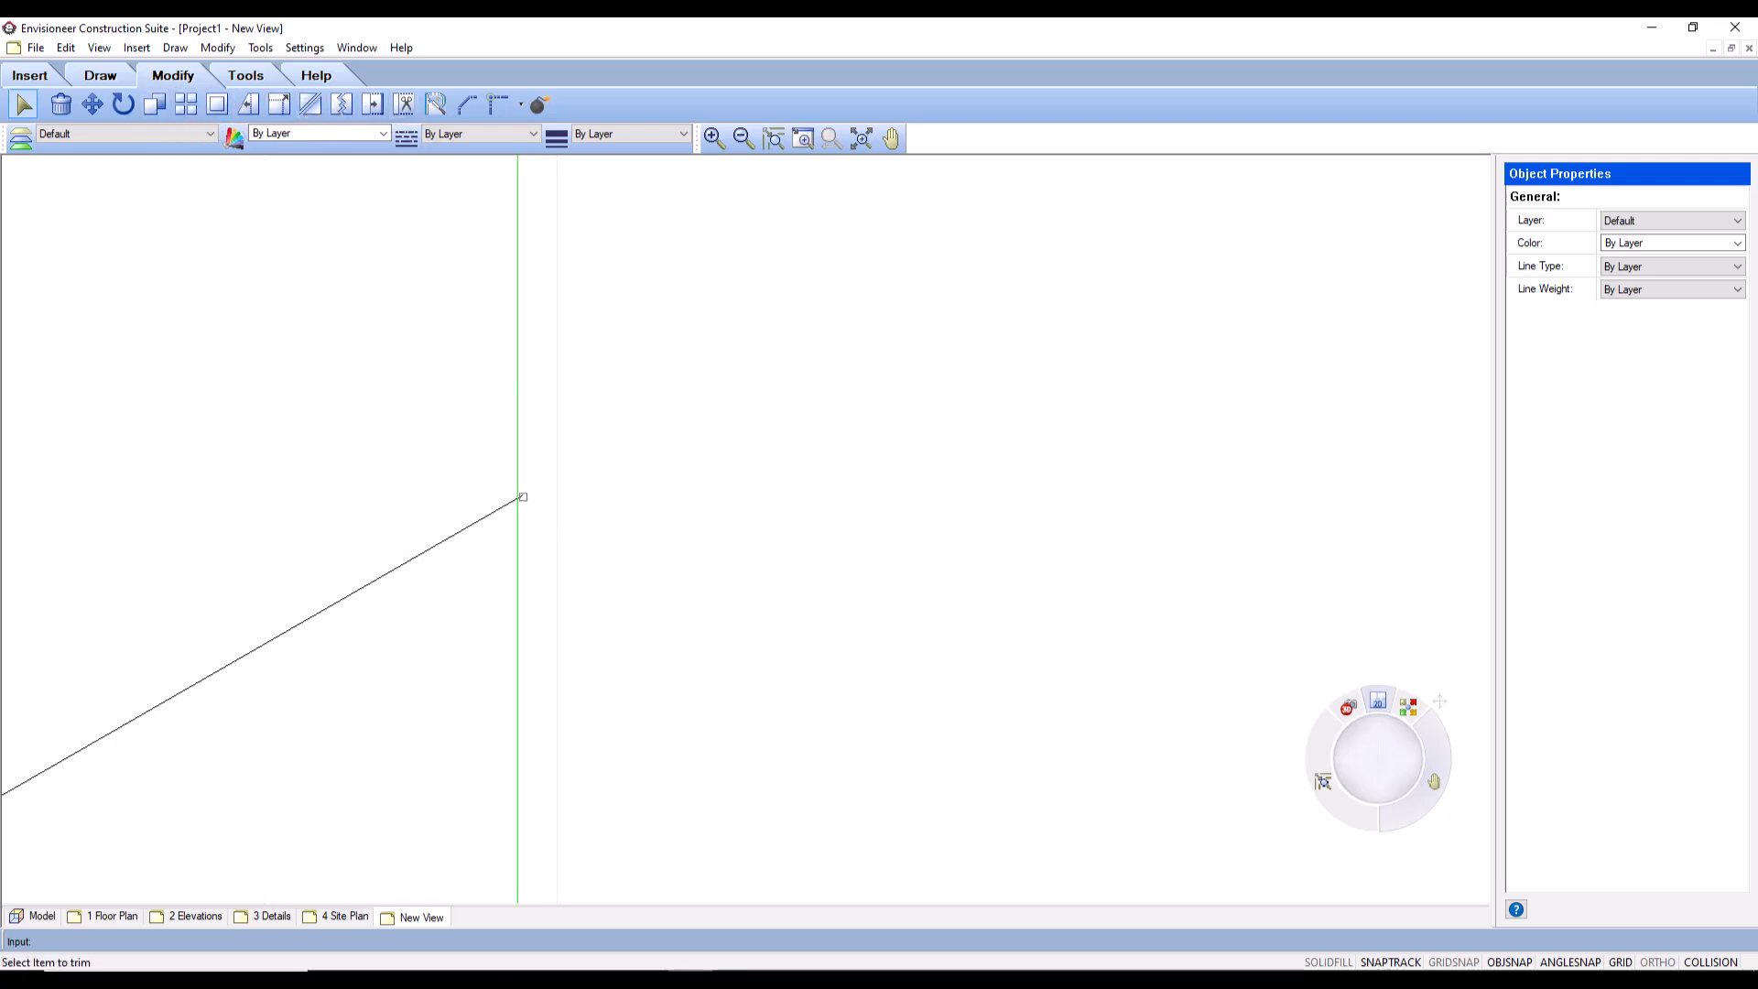
scroll(577, 508, down, 3)
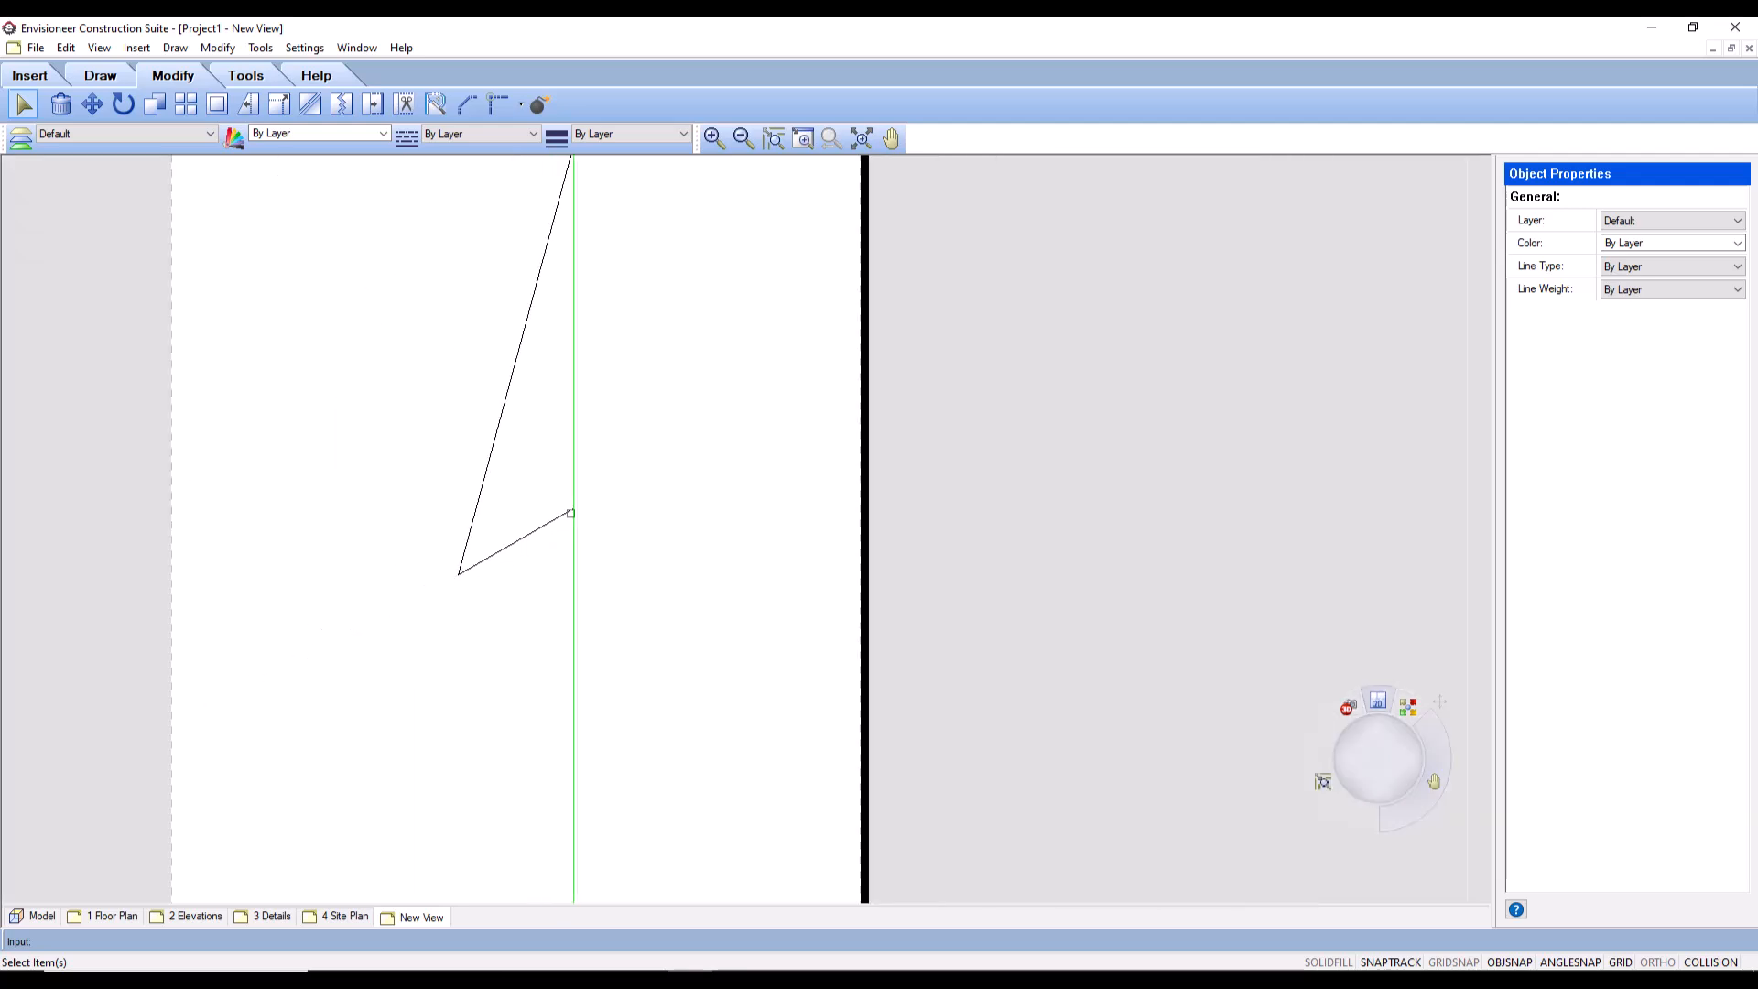
right_click(529, 553)
click(555, 567)
scroll(553, 517, down, 3)
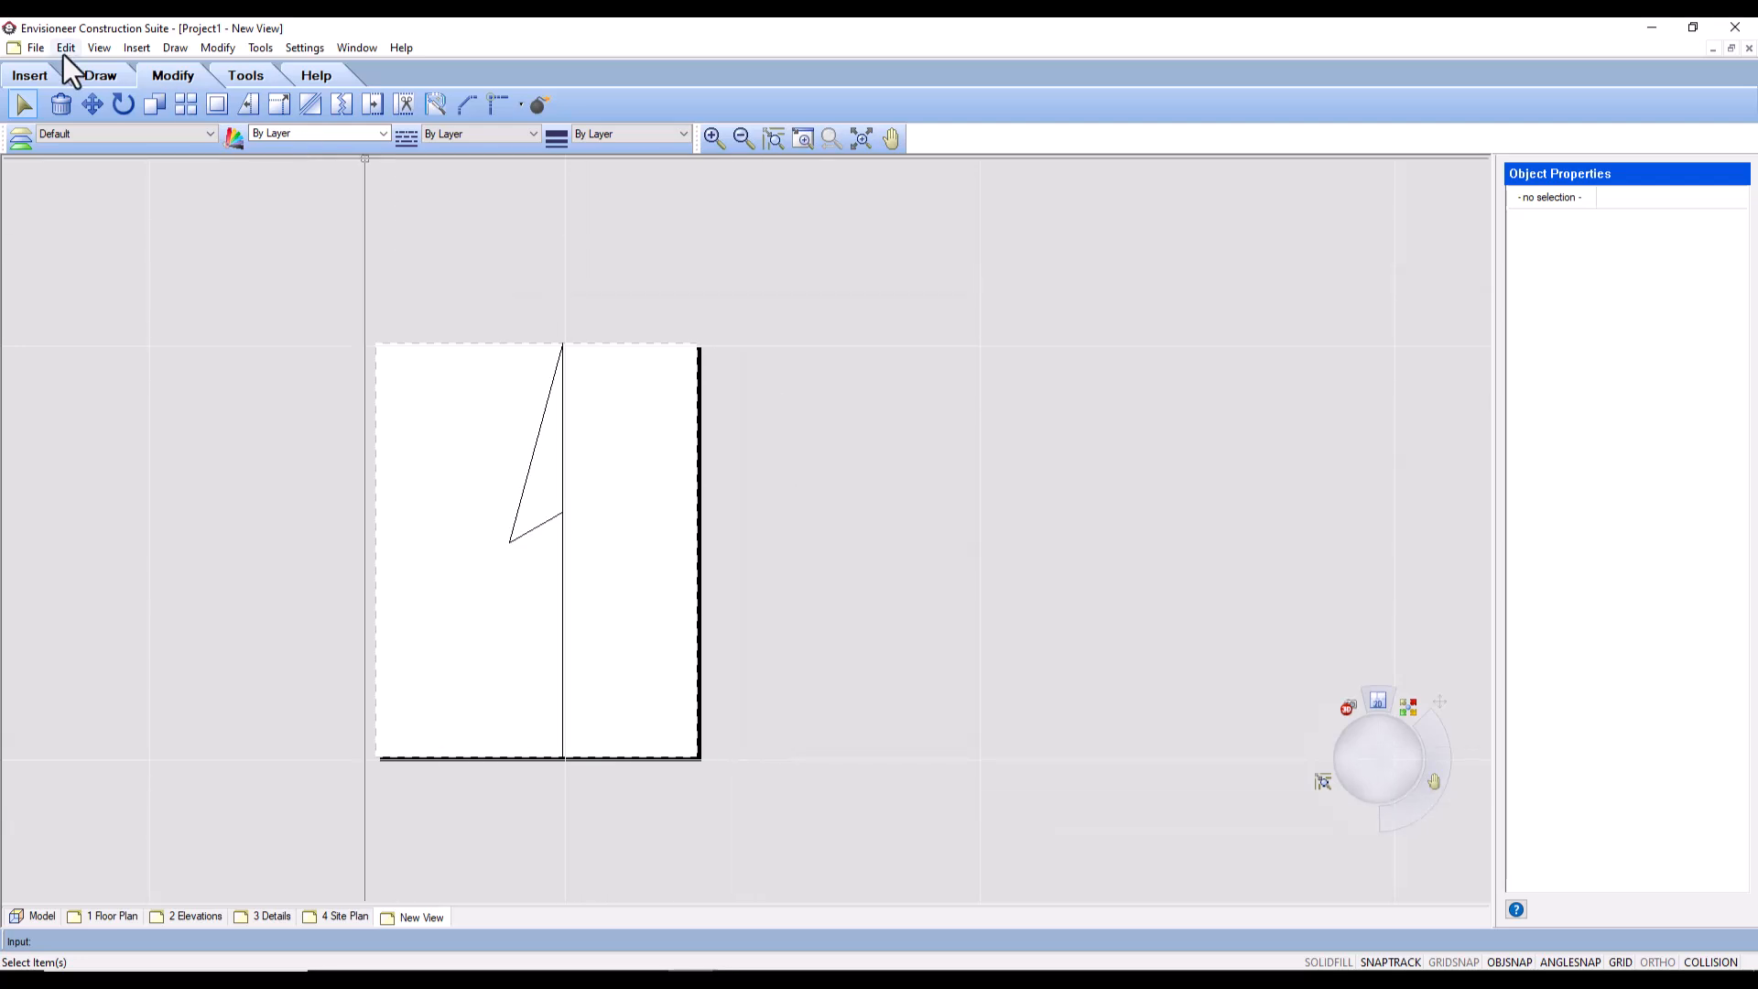
Step: Export the arrow worksheet as a 2D drawing named New Arrow in AutoCAD DWG format to the Drafting Symbols folder
click(35, 51)
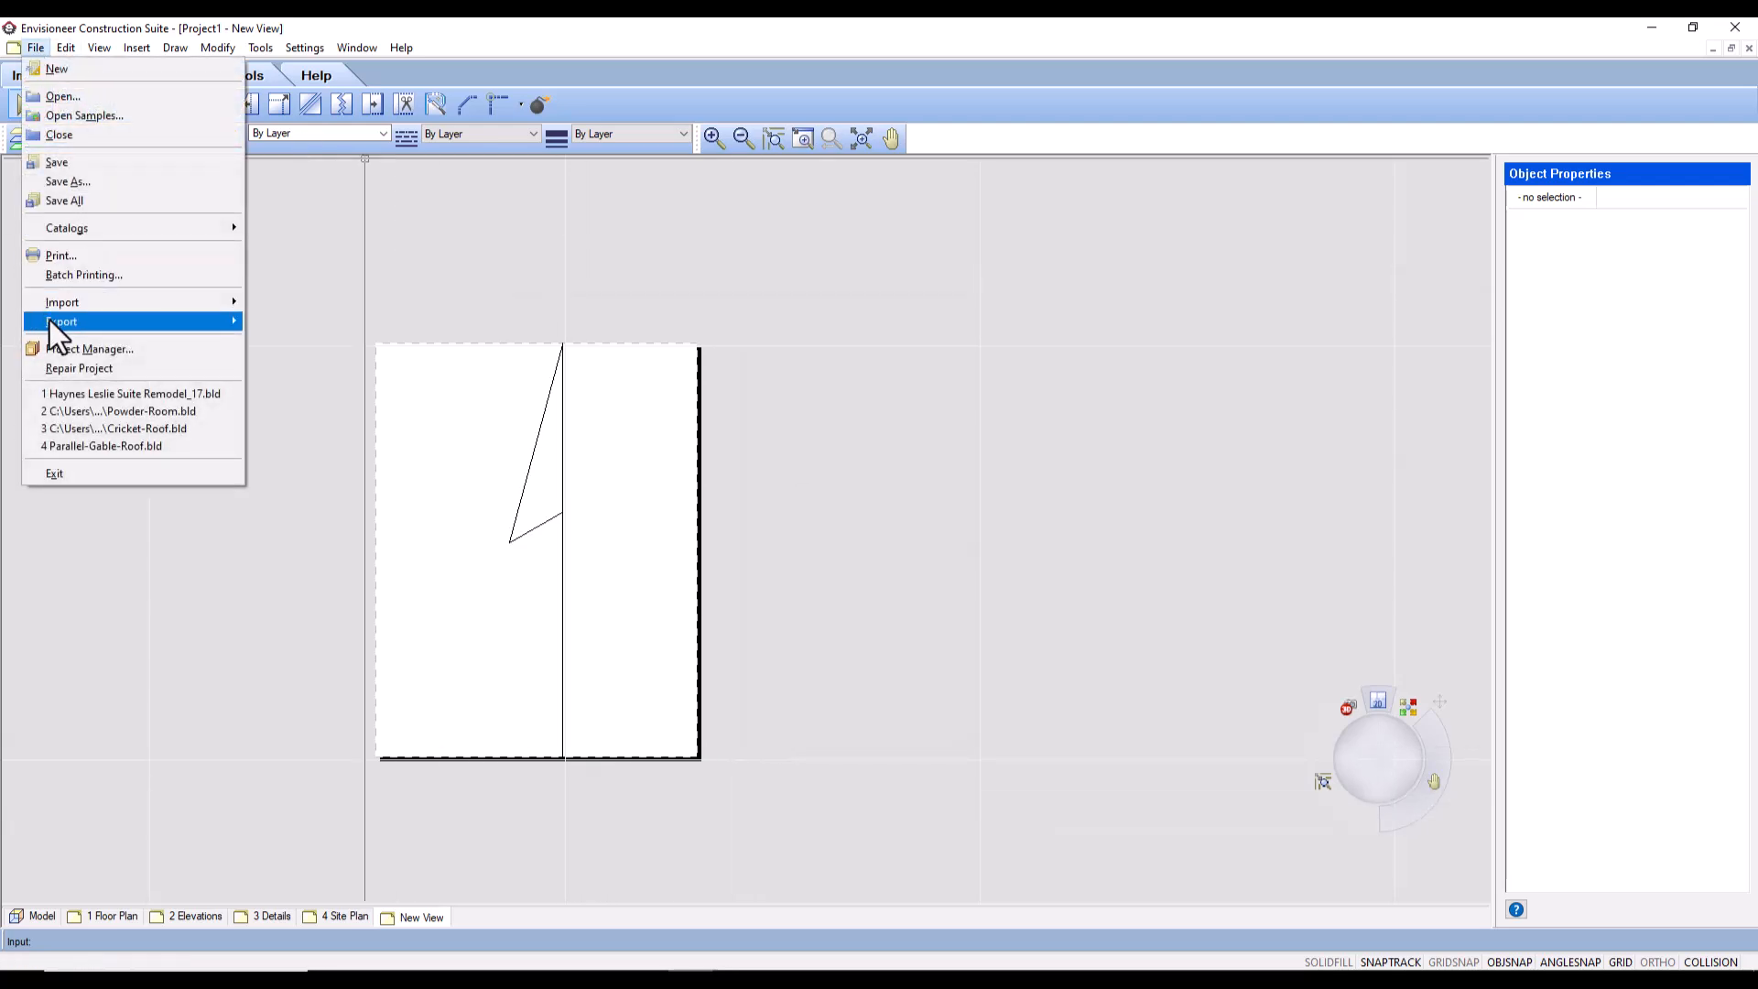
mouse_move(222, 327)
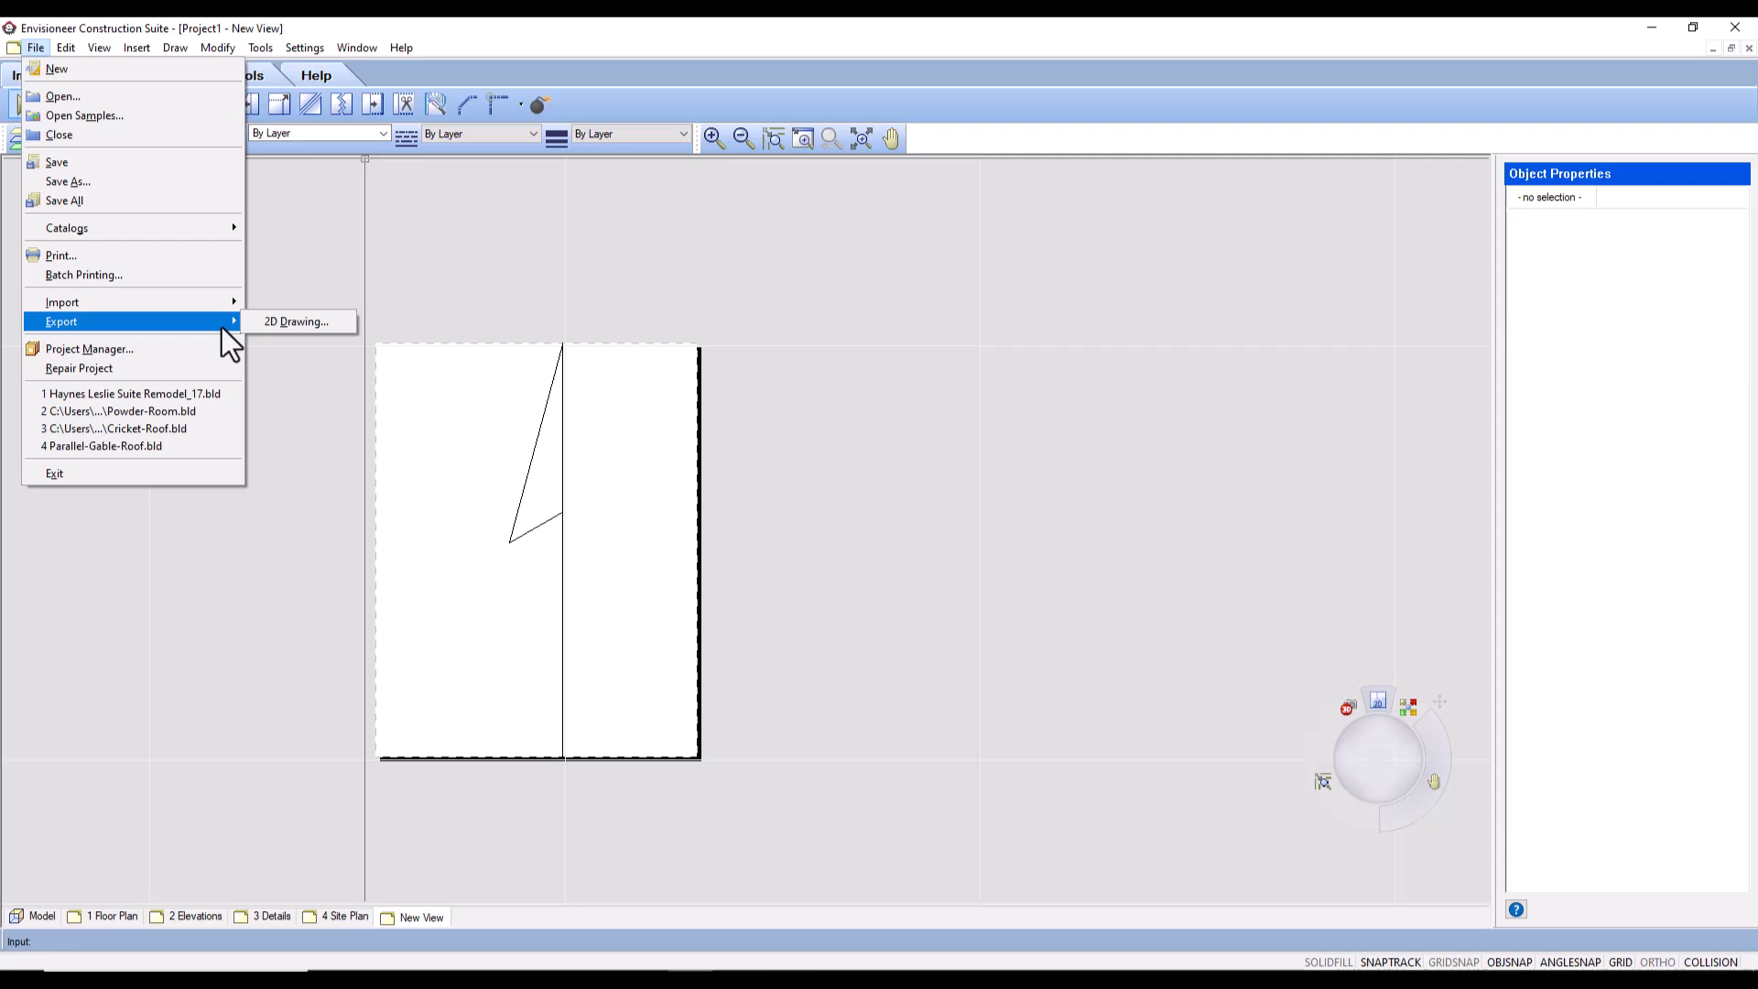
click(300, 322)
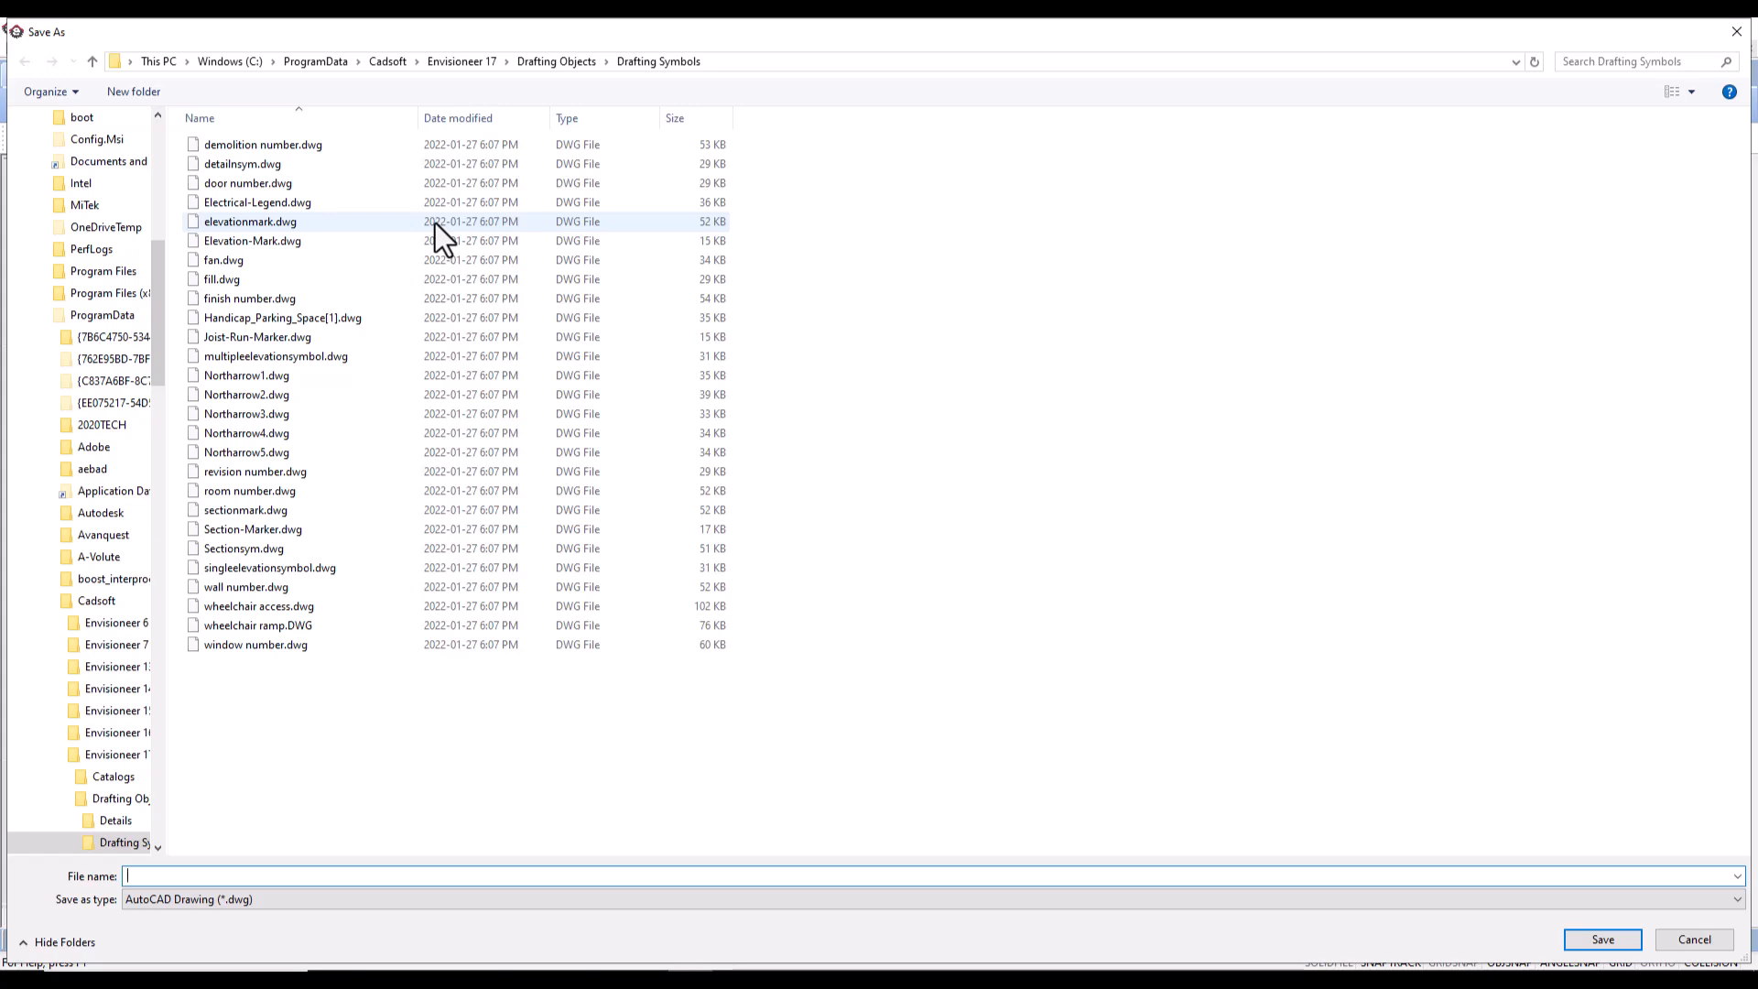
text(New Arrow)
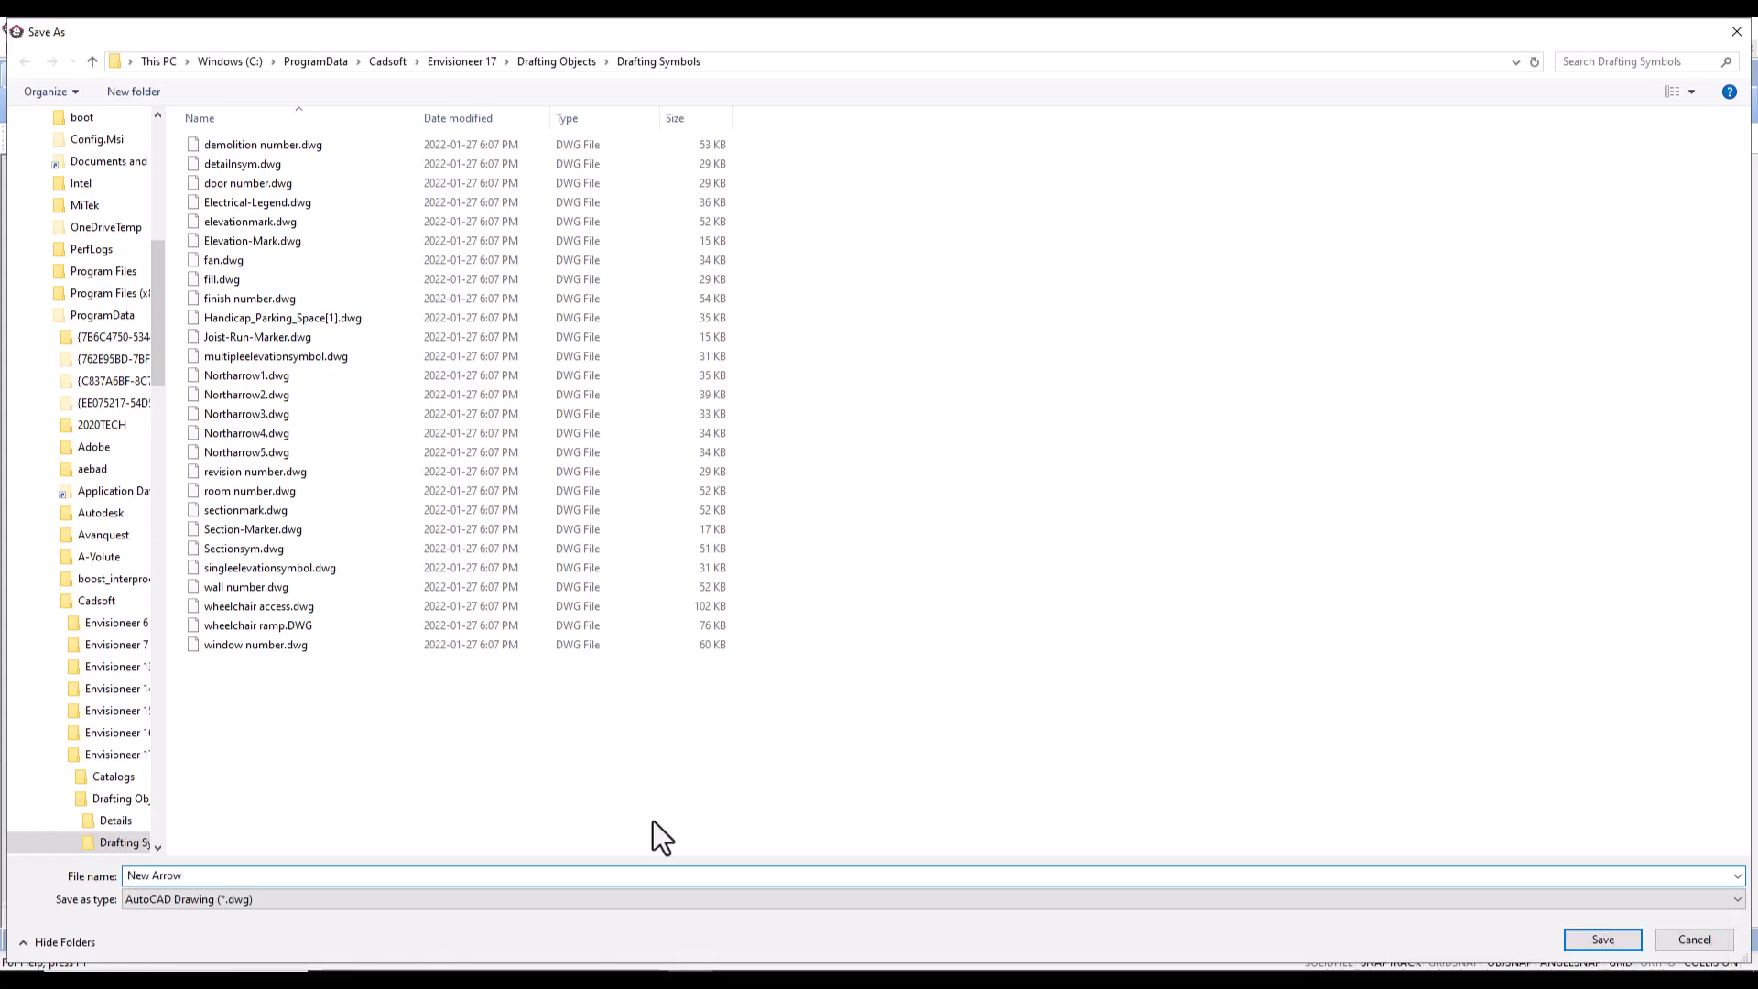
click(1603, 941)
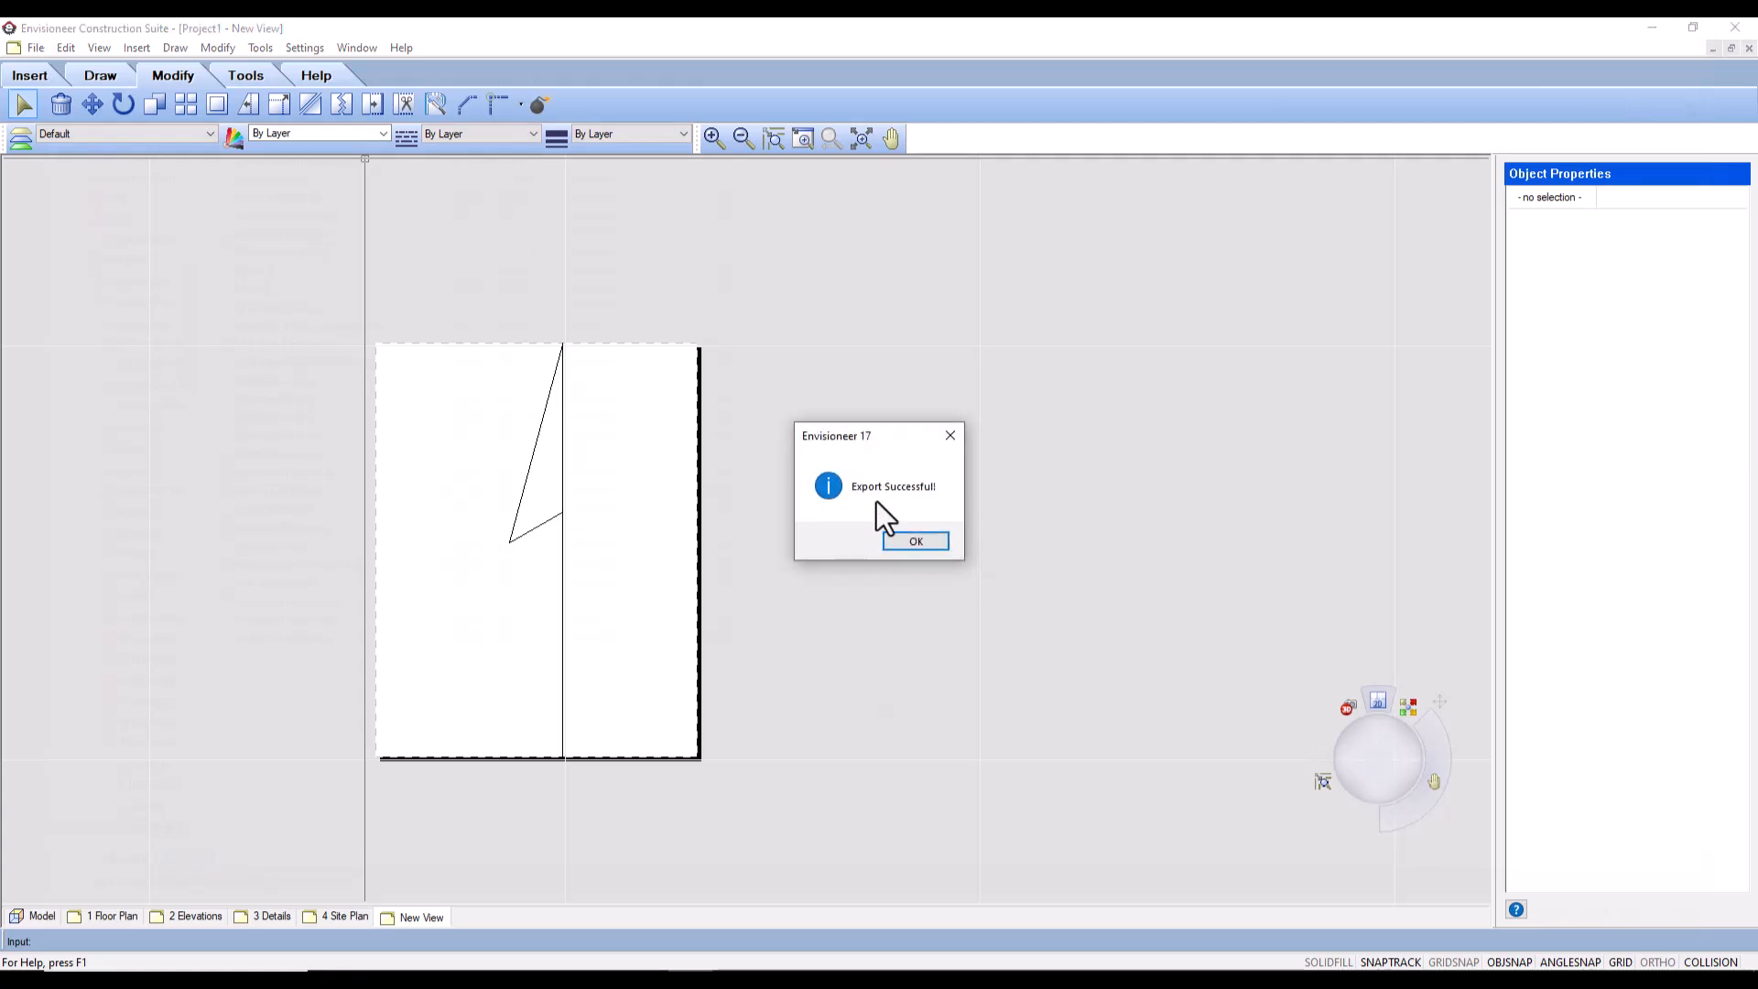
click(913, 542)
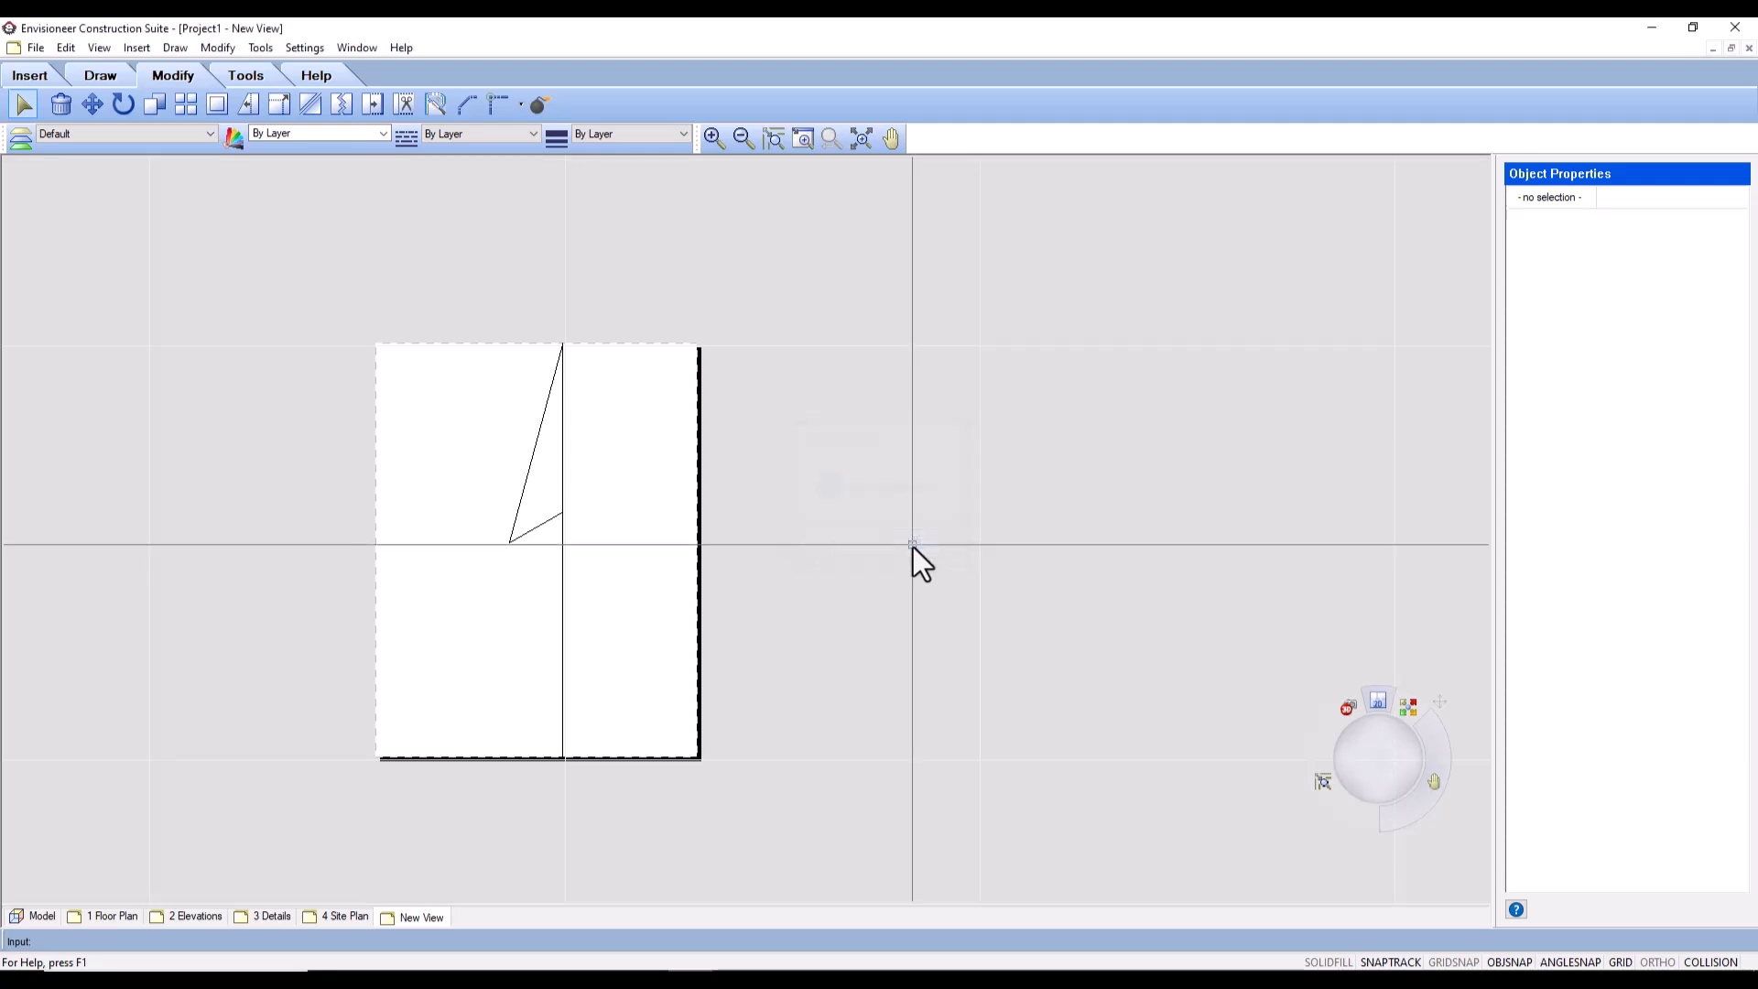
Step: On the 1 Floor Plan sheet, import New Arrow.dwg from the Drafting Symbols folder and place it to the right of the plain leader arrow
click(107, 912)
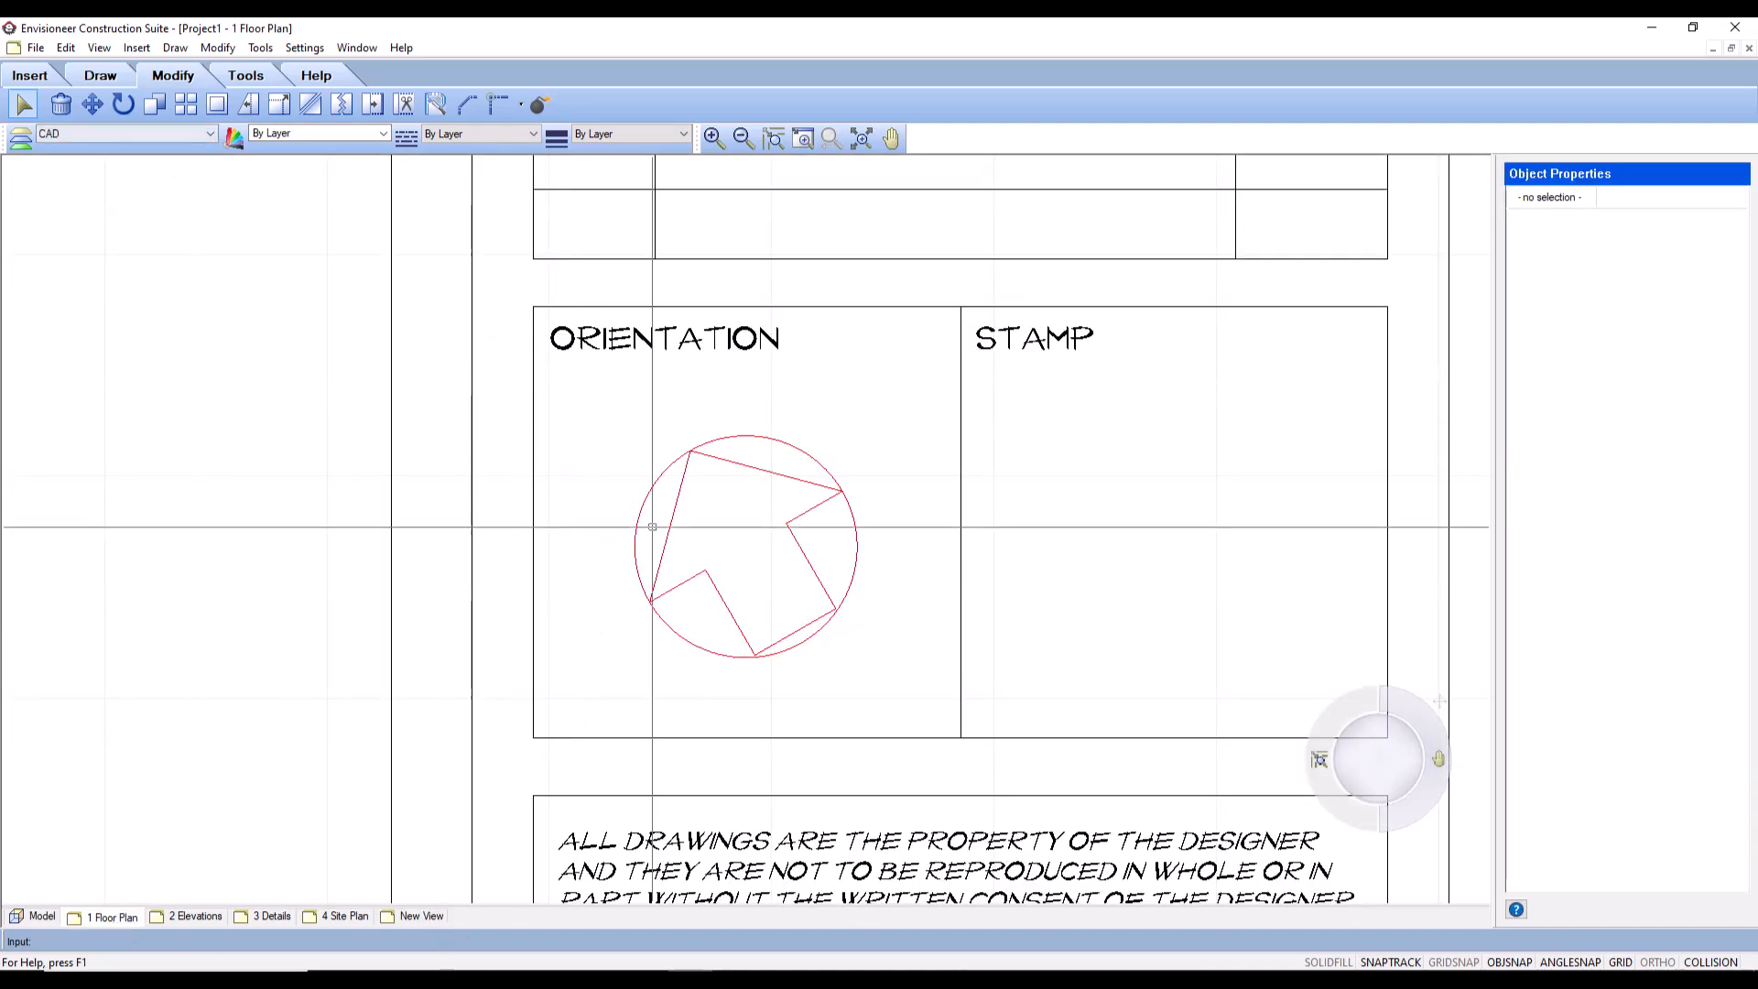
scroll(870, 531, down, 10)
scroll(656, 559, up, 1)
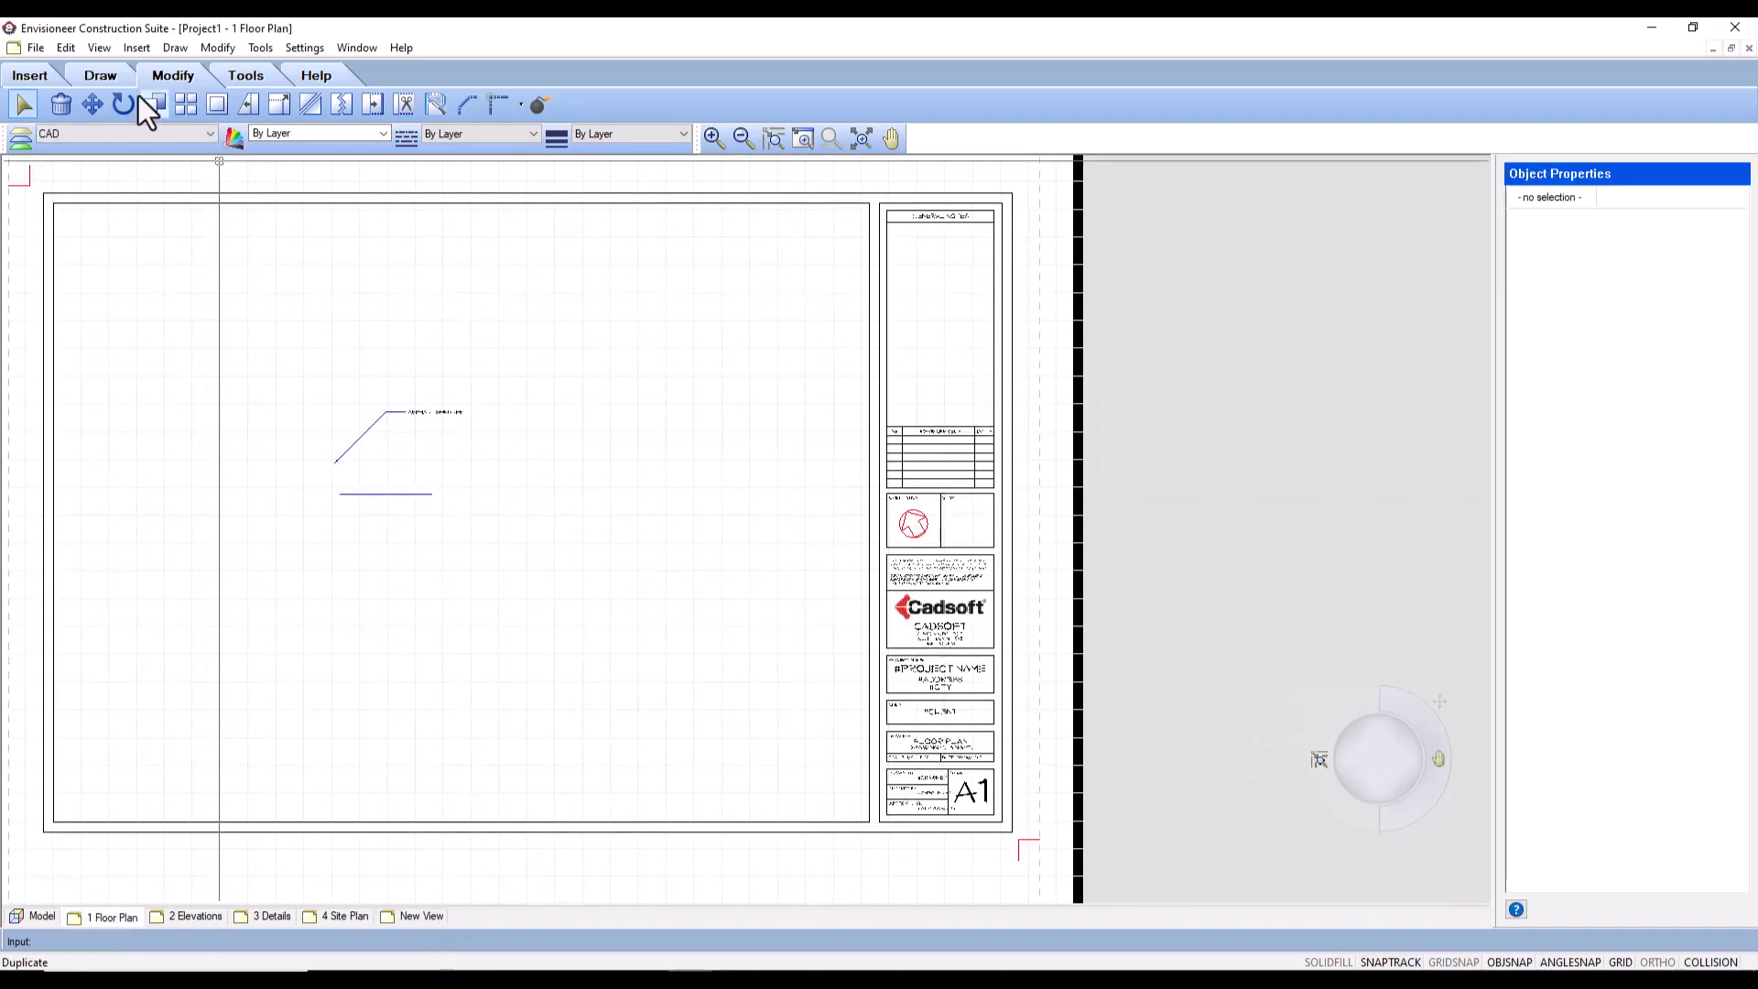
click(34, 77)
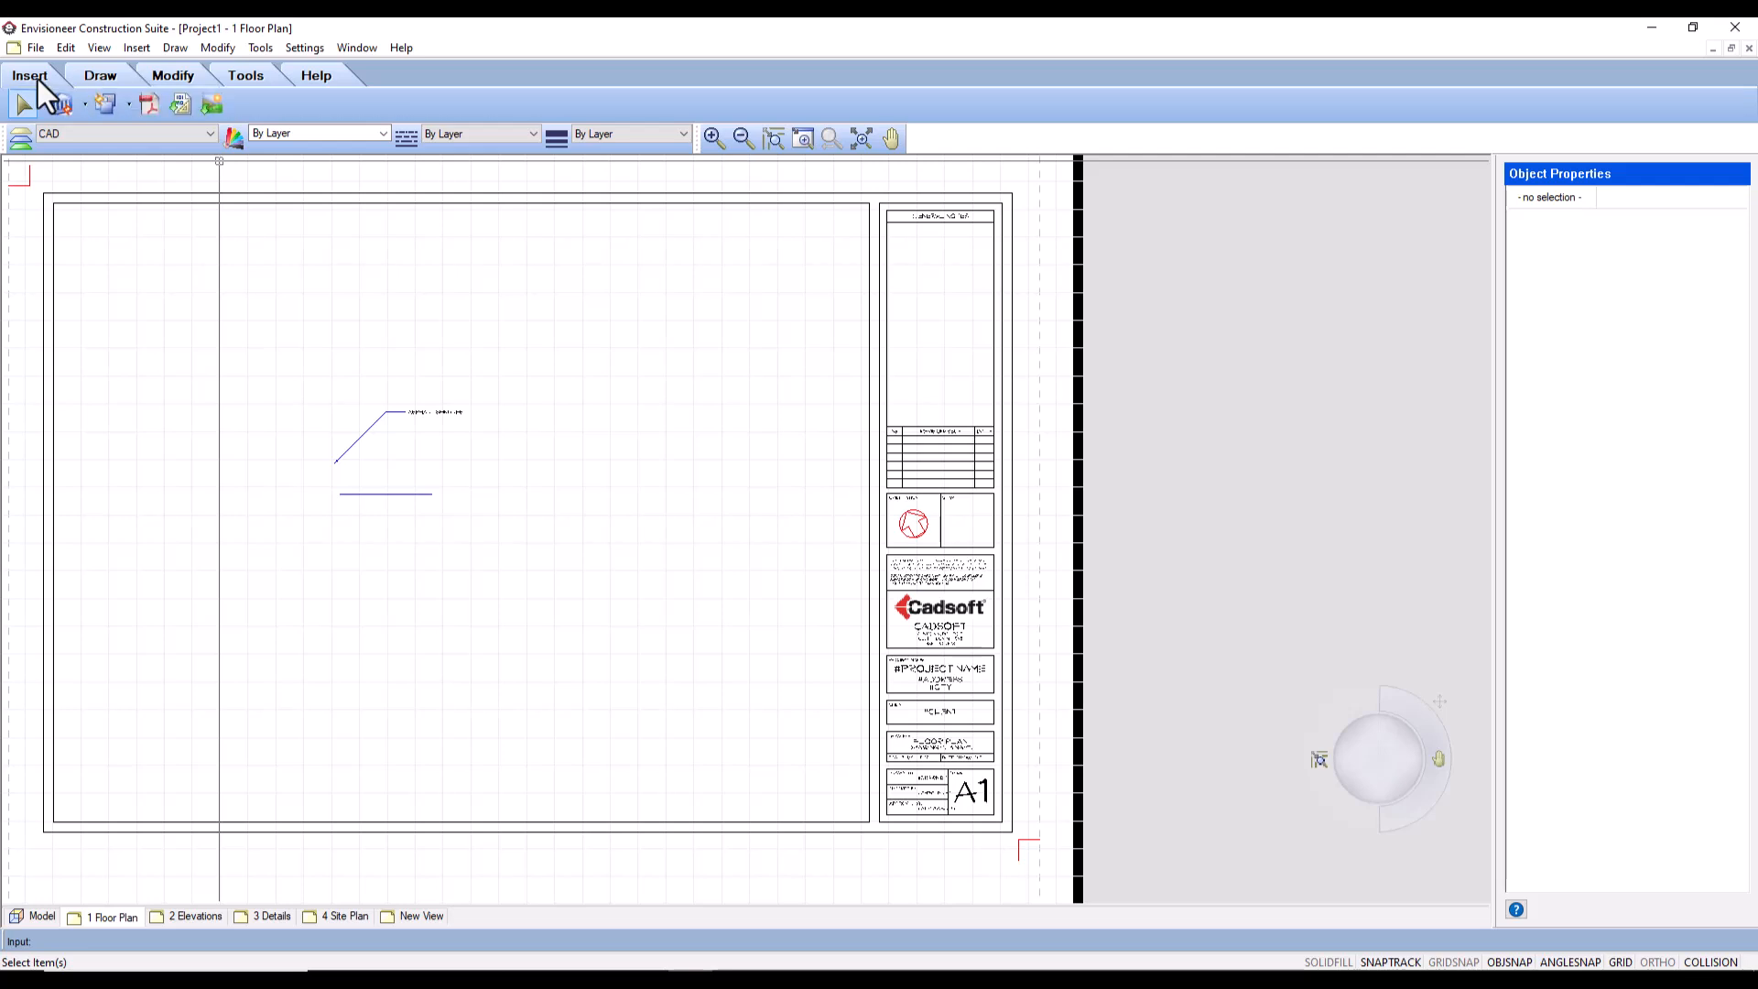
click(179, 106)
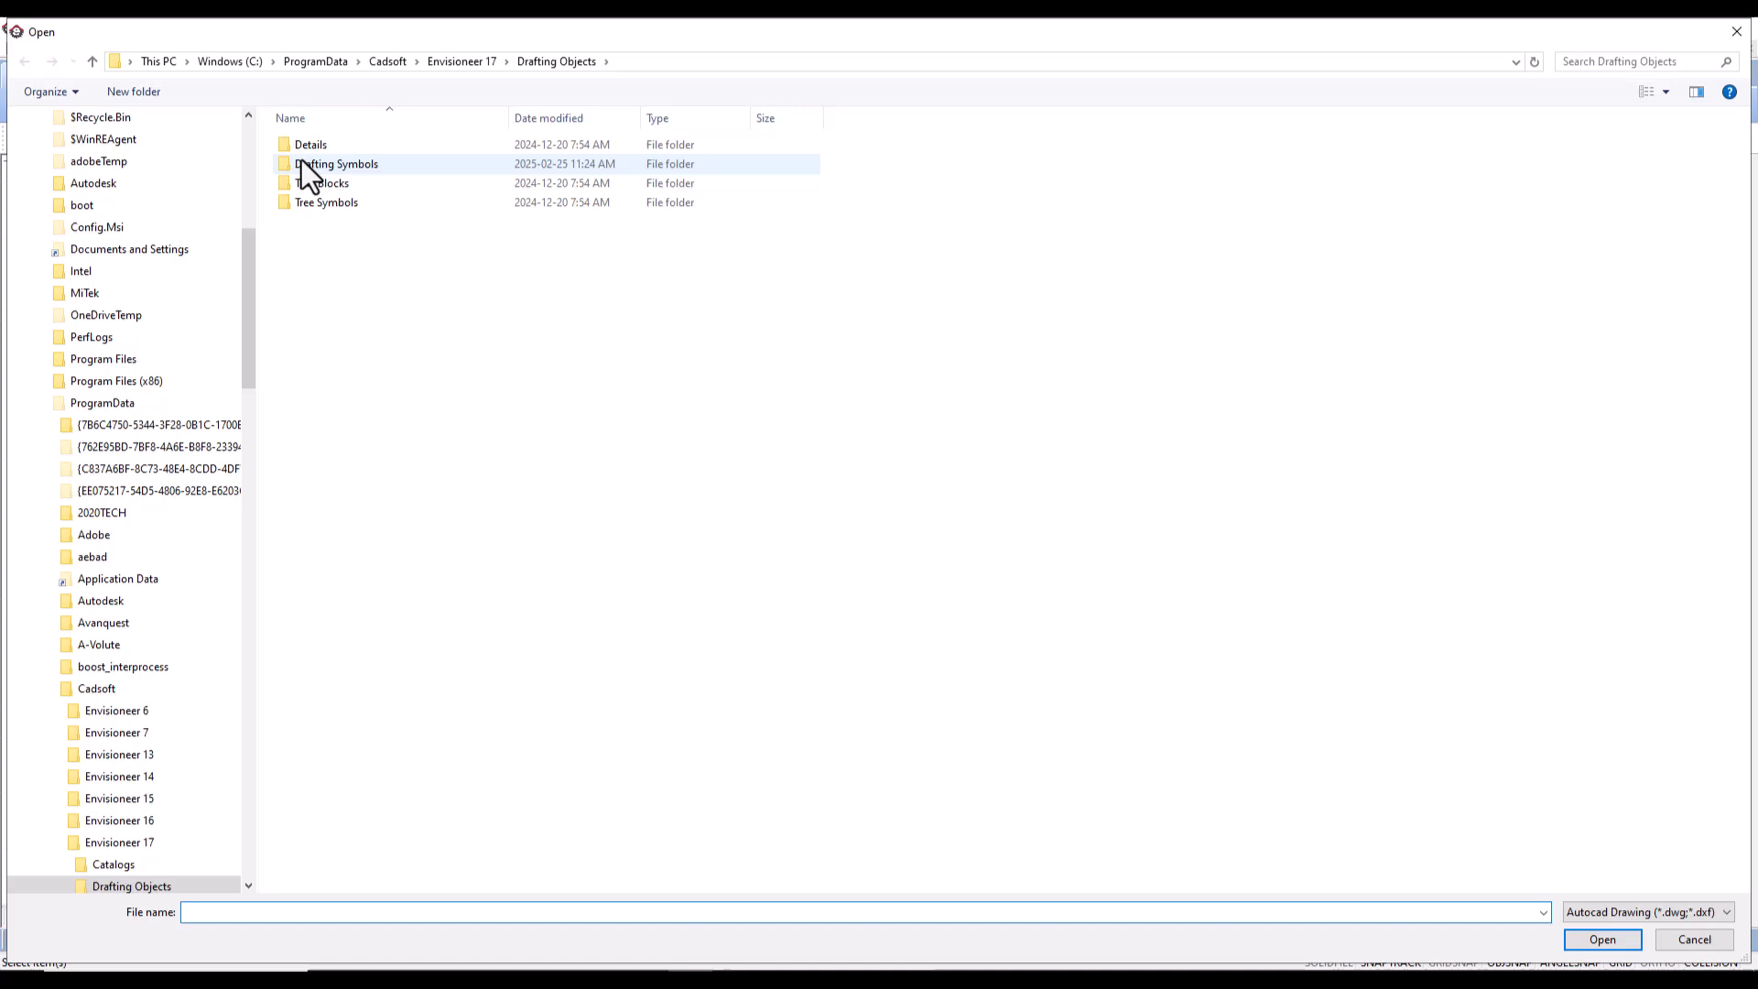
double_click(295, 163)
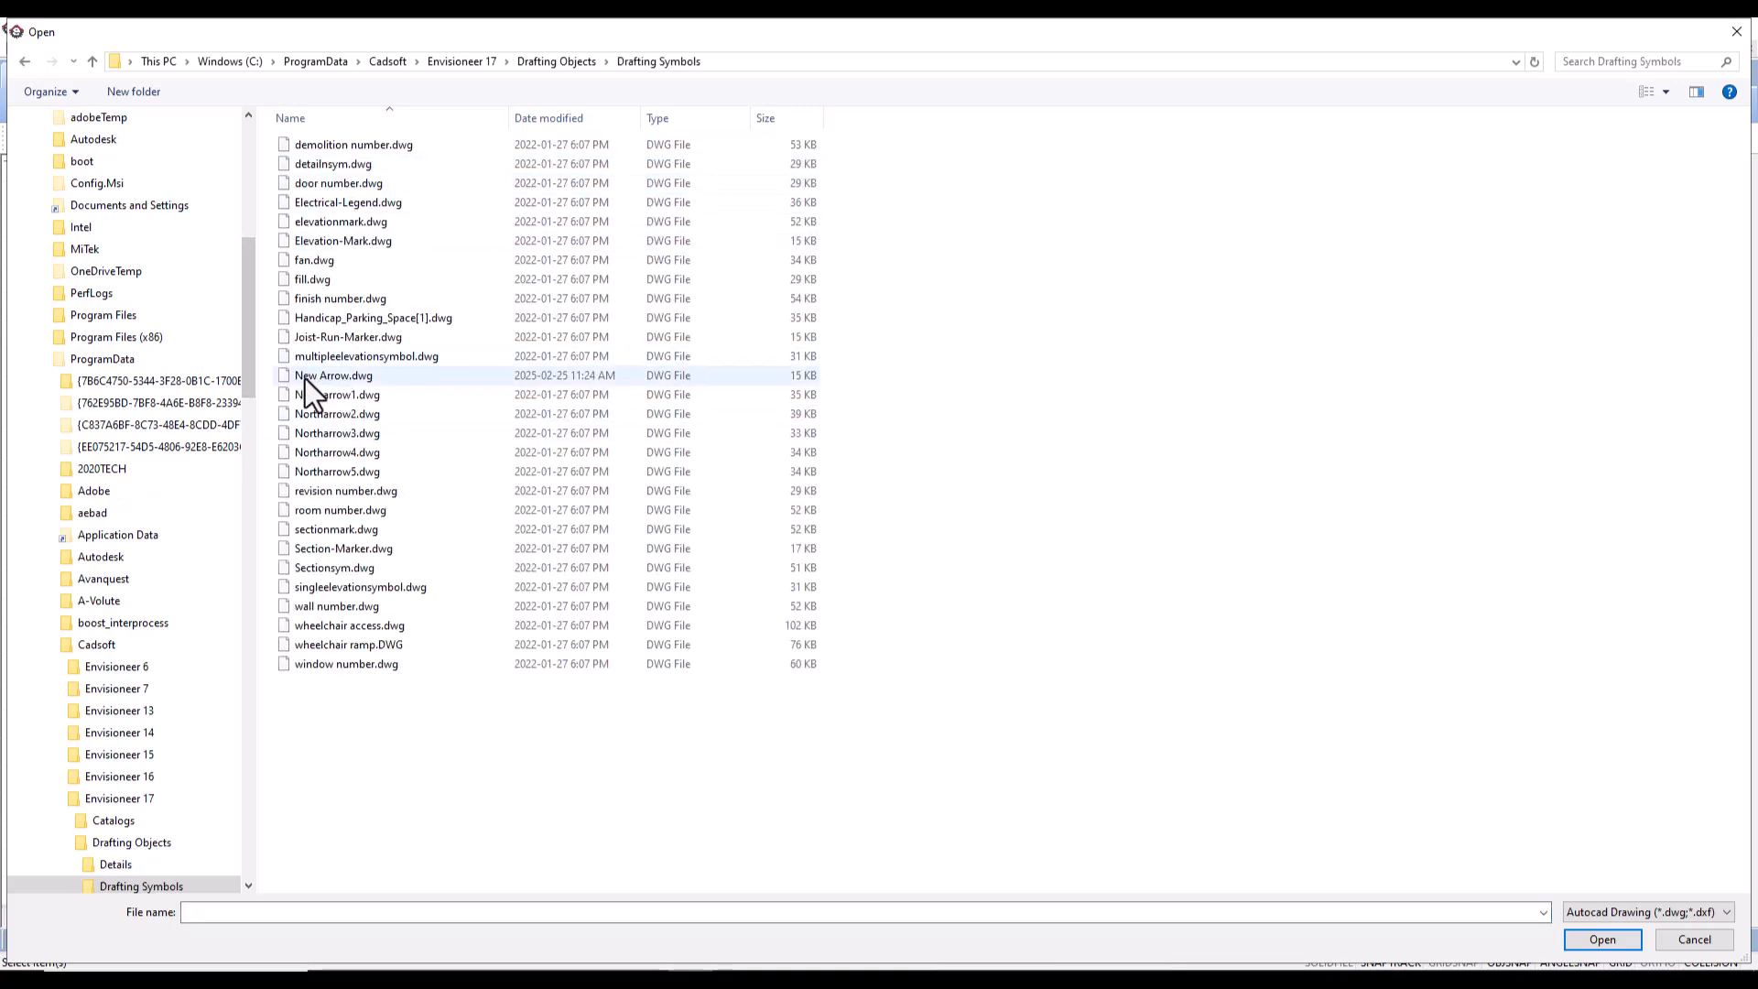
click(305, 376)
click(1630, 942)
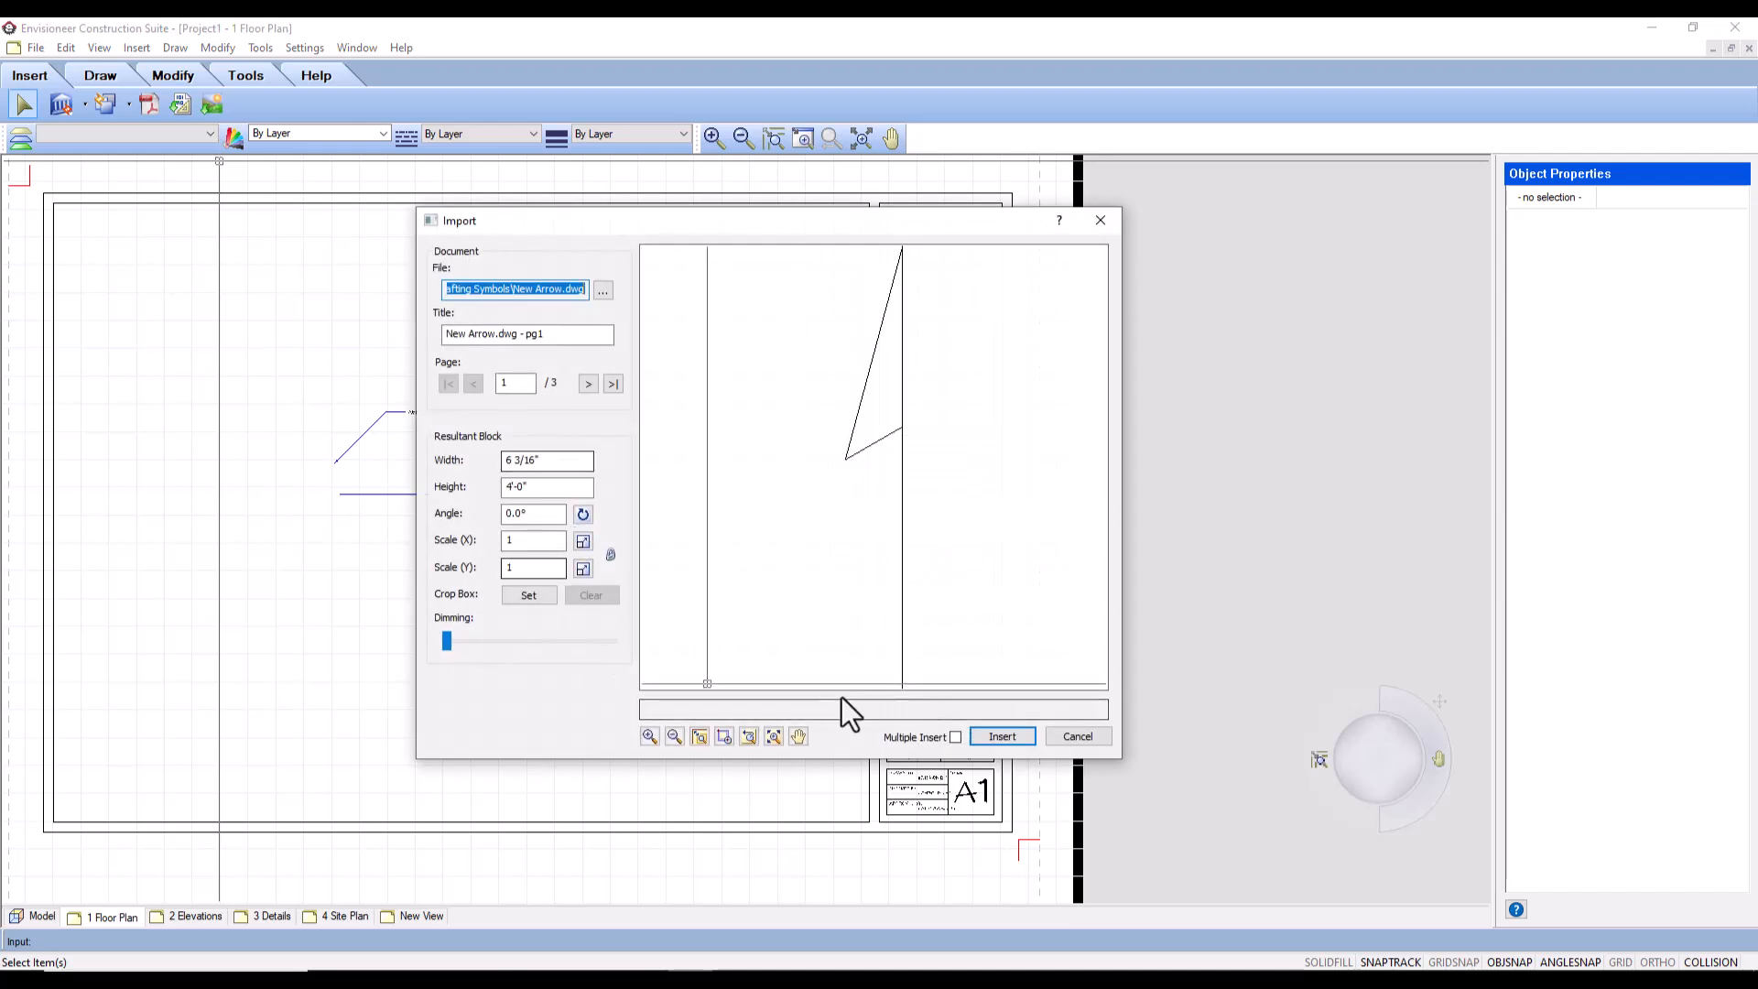
click(1004, 736)
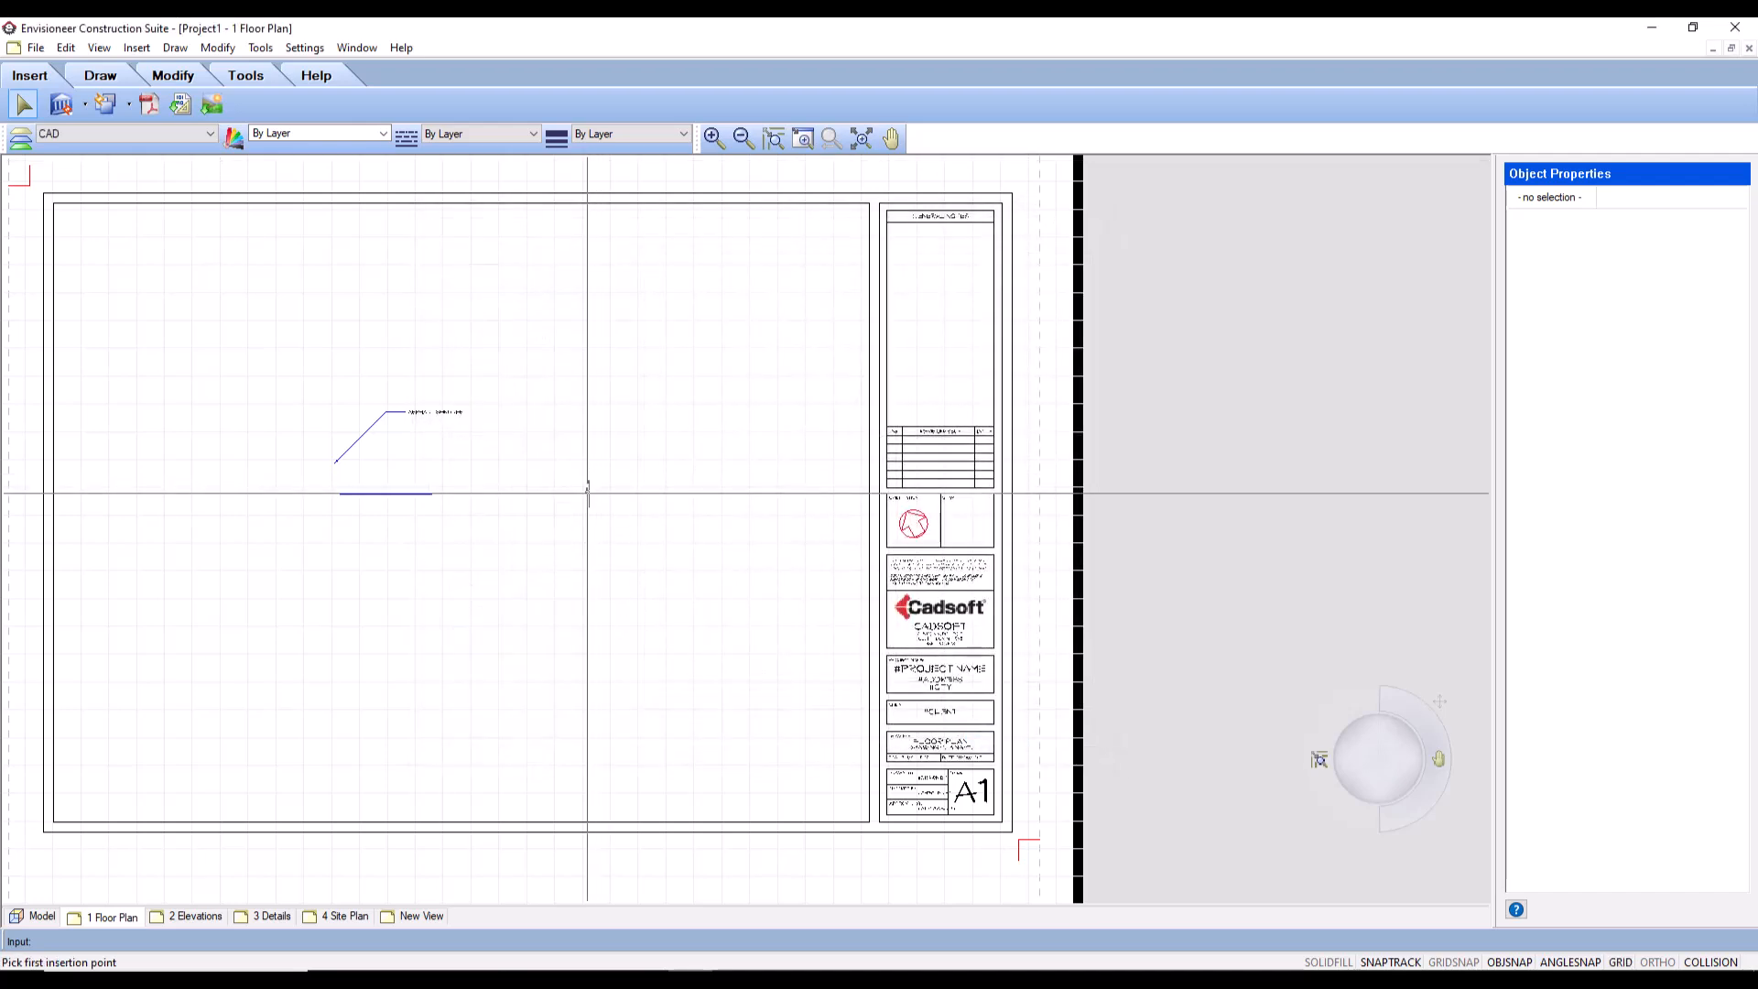
scroll(584, 540, up, 5)
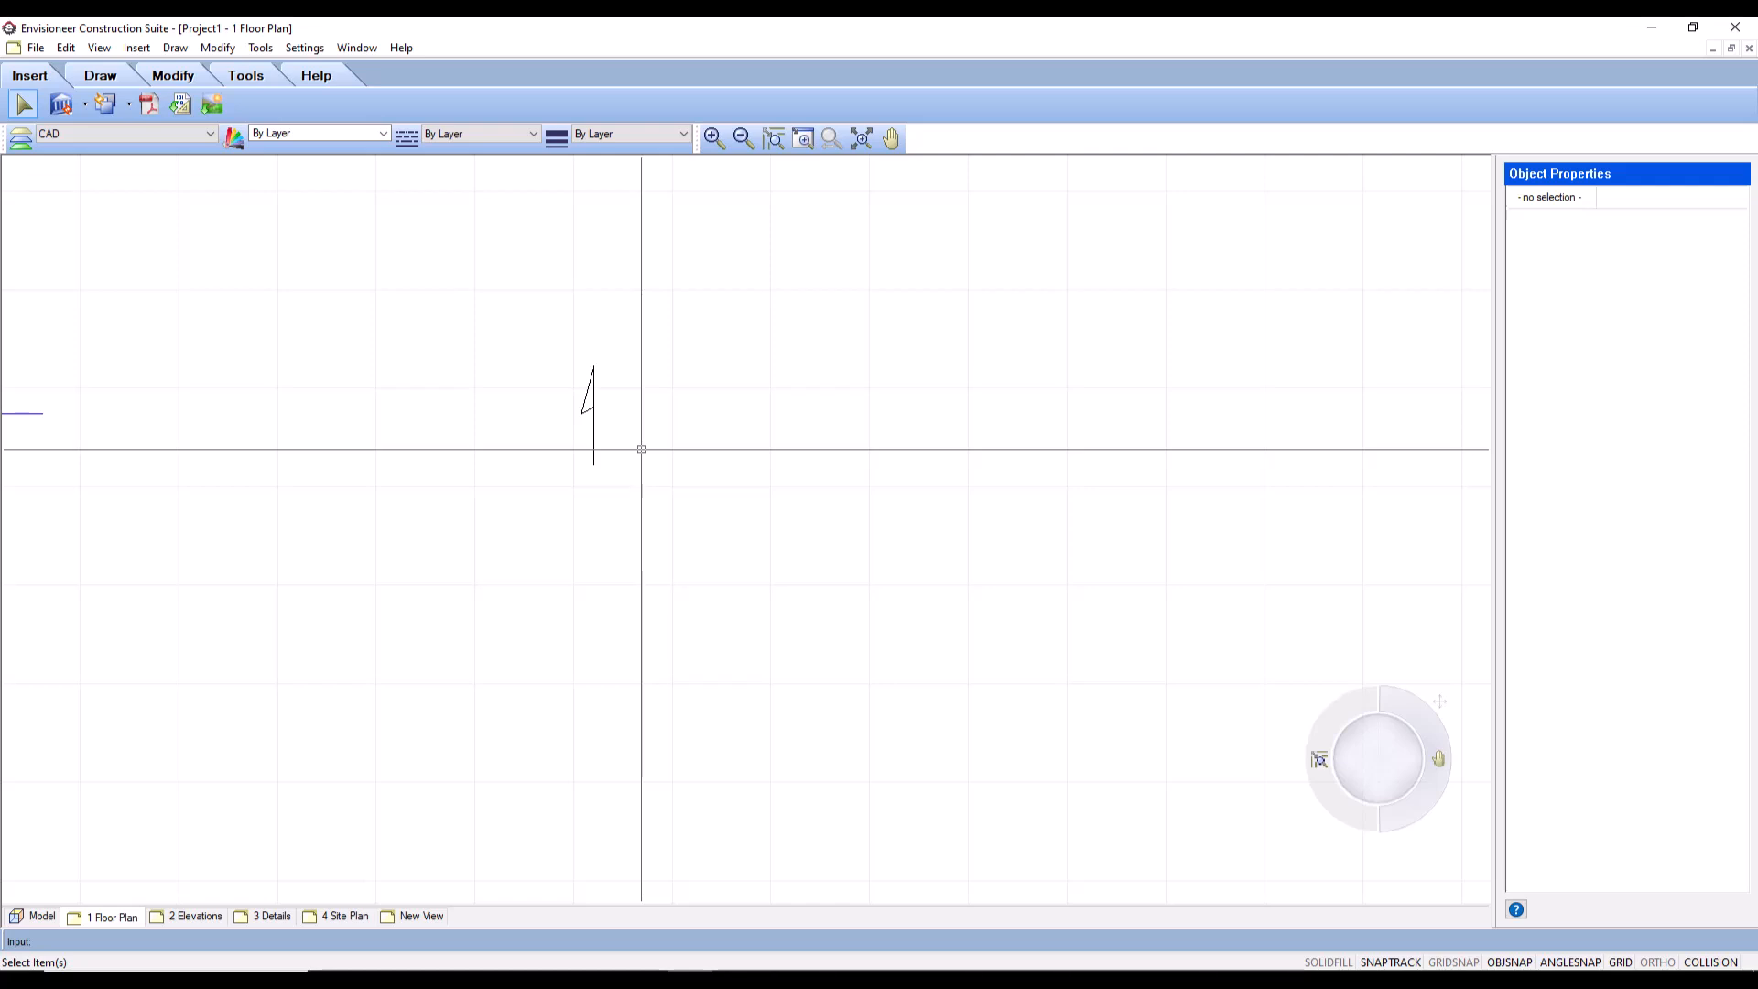